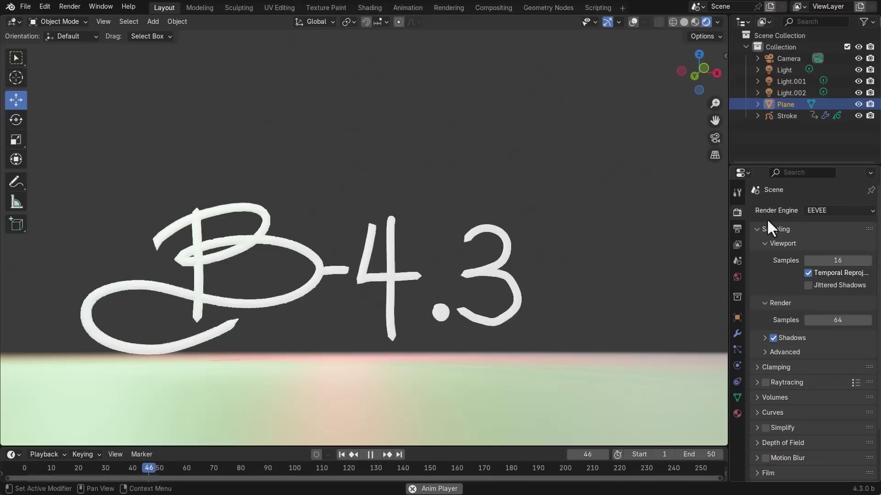
# Step: Browse the Blender download page and the experimental daily builds for macOS and Linux
pyautogui.click(738, 192)
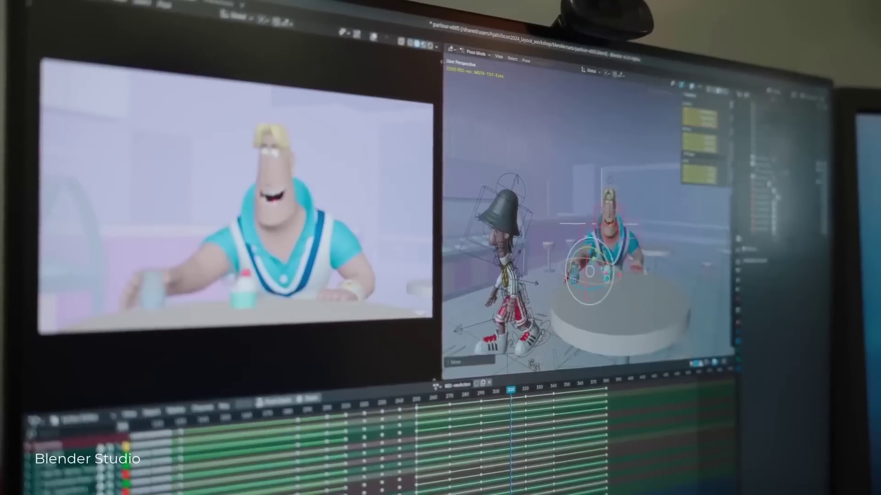
pyautogui.click(647, 296)
pyautogui.press('Left')
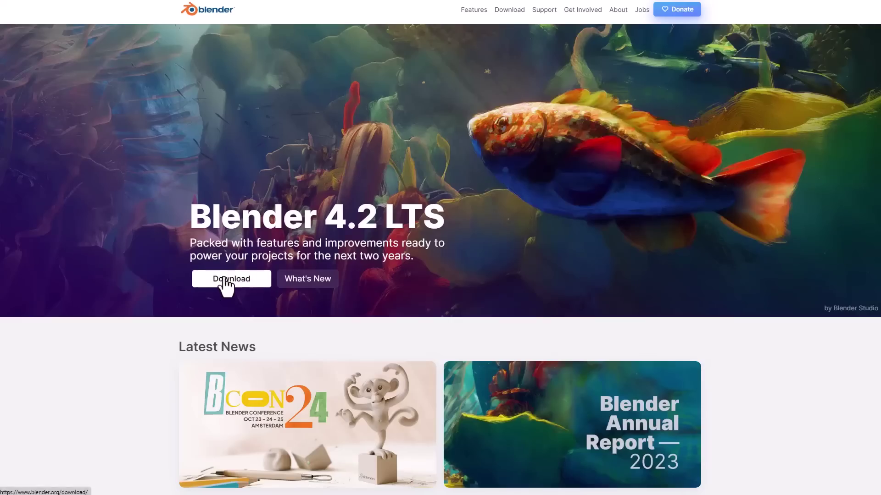
pyautogui.click(226, 280)
pyautogui.scroll(-15, 315, 269)
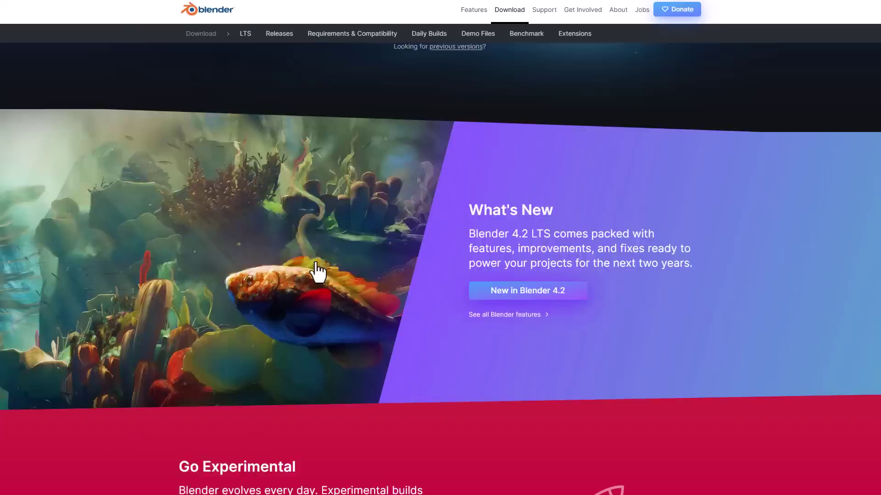
pyautogui.click(252, 265)
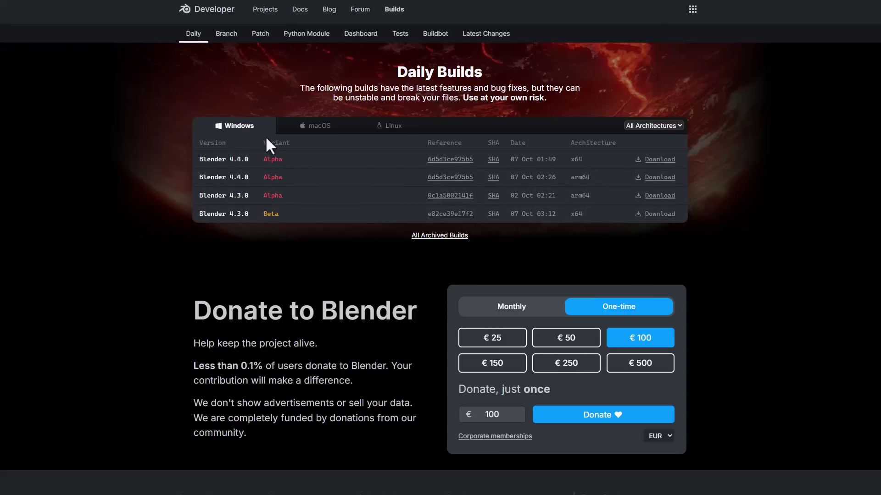
pyautogui.click(331, 129)
pyautogui.click(392, 129)
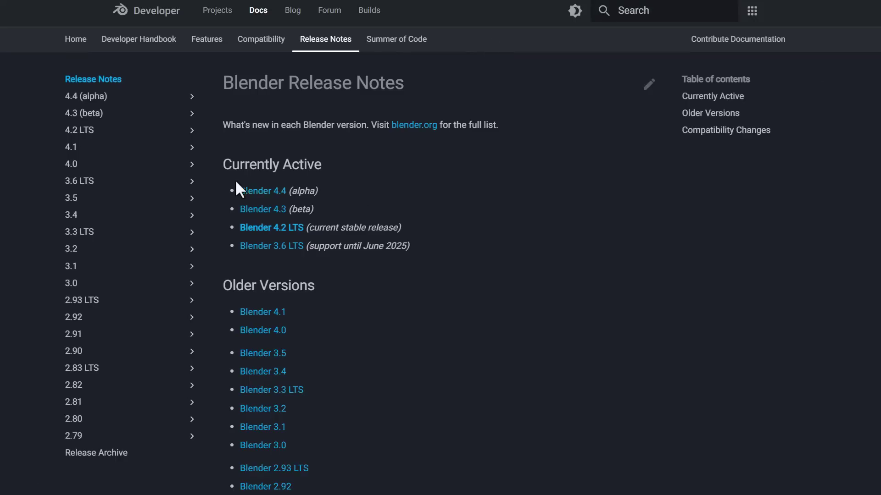
# Step: Read the Blender 4.4 release notes, then open the 4.3 beta release notes
pyautogui.click(259, 191)
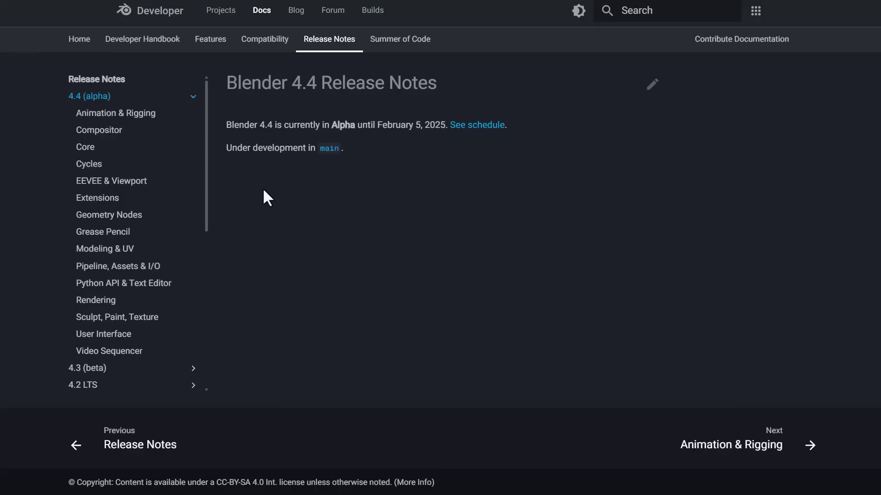
pyautogui.hotkey('alt', 'Left')
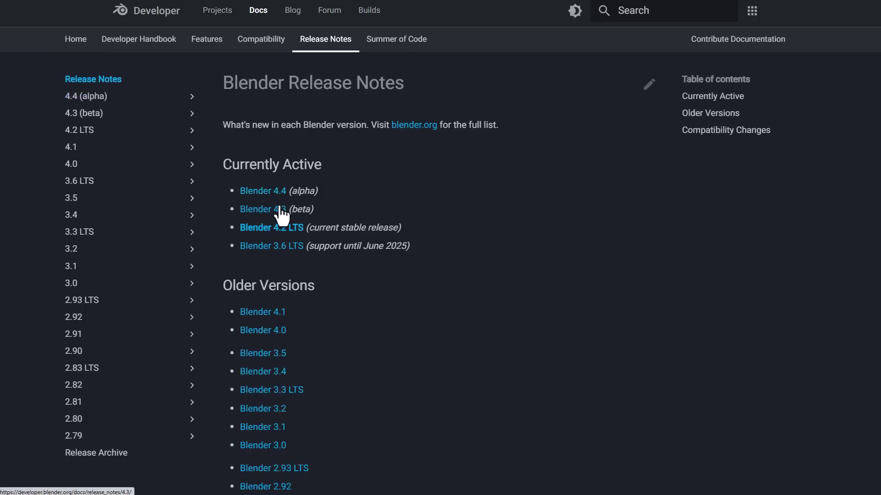
pyautogui.click(280, 210)
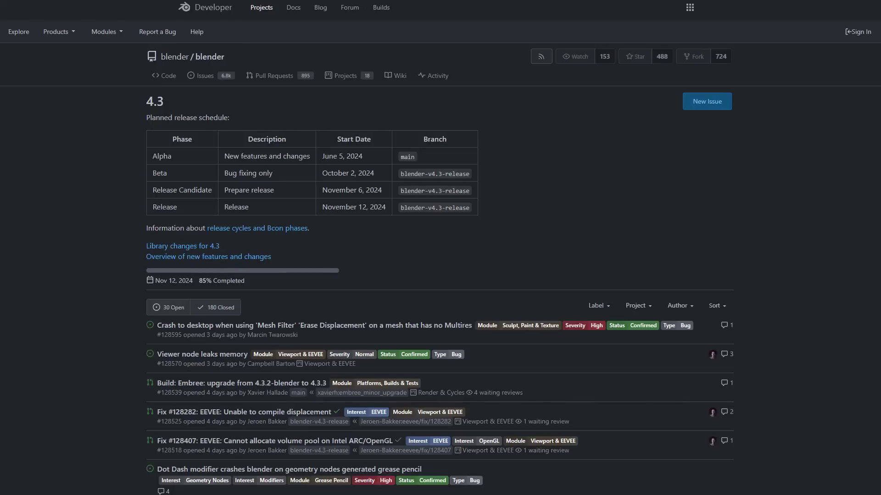
# Step: Return from the 4.3 milestone page to the Blender 4.3 release notes
pyautogui.hotkey('alt', 'Left')
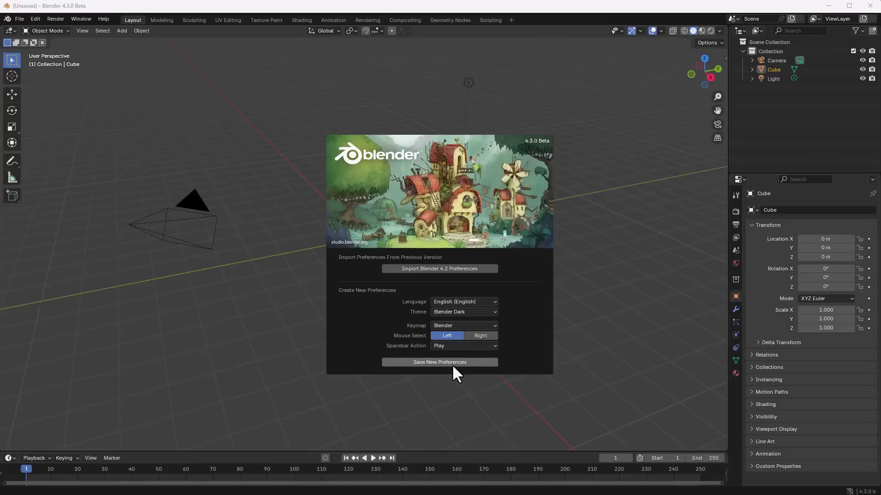
# Step: Import the Blender 4.2 preferences, enlarge the timeline and turn on Auto Keying
pyautogui.click(477, 270)
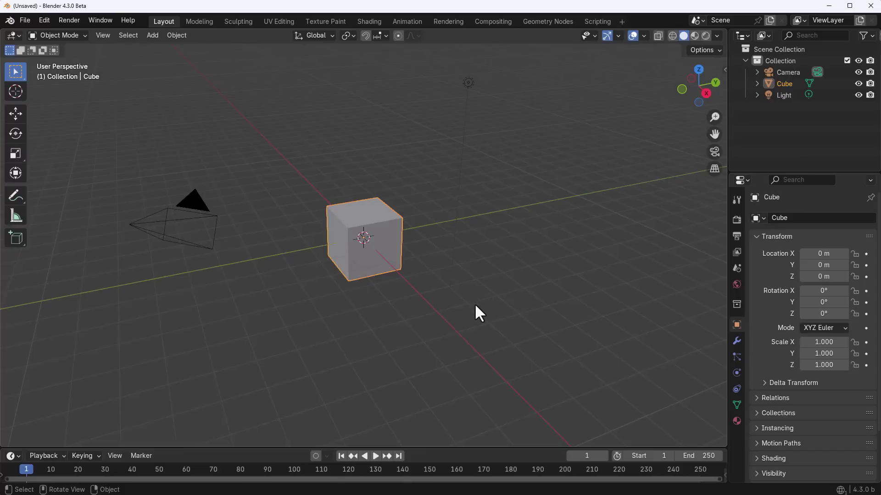
pyautogui.moveTo(303, 448); pyautogui.dragTo(317, 433)
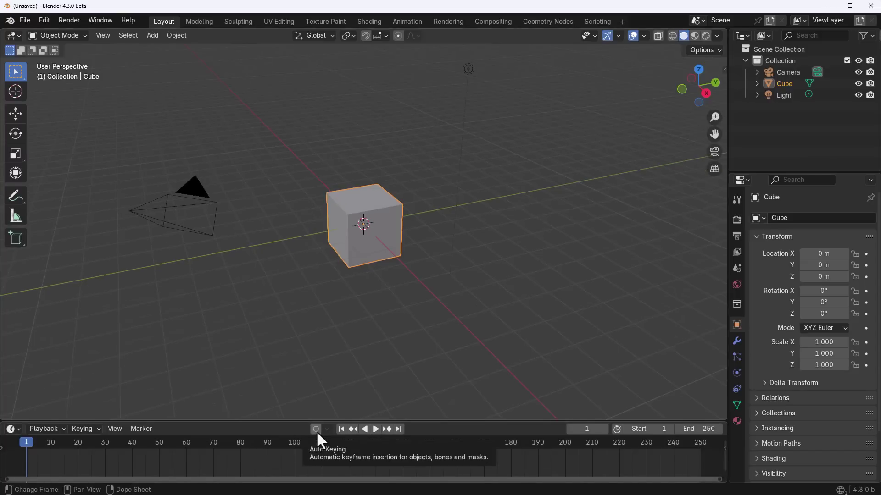
pyautogui.click(316, 429)
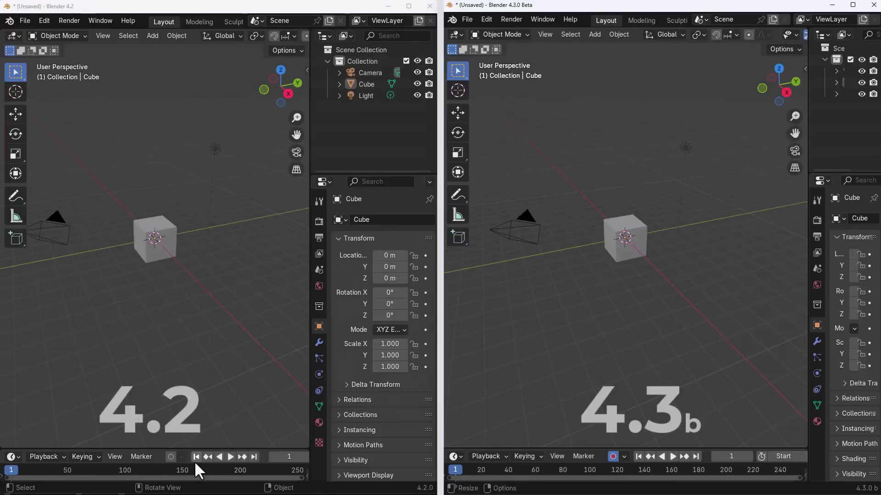
# Step: Enable Auto Keying in 4.2 and move the cube at the first frame in both versions
pyautogui.click(170, 456)
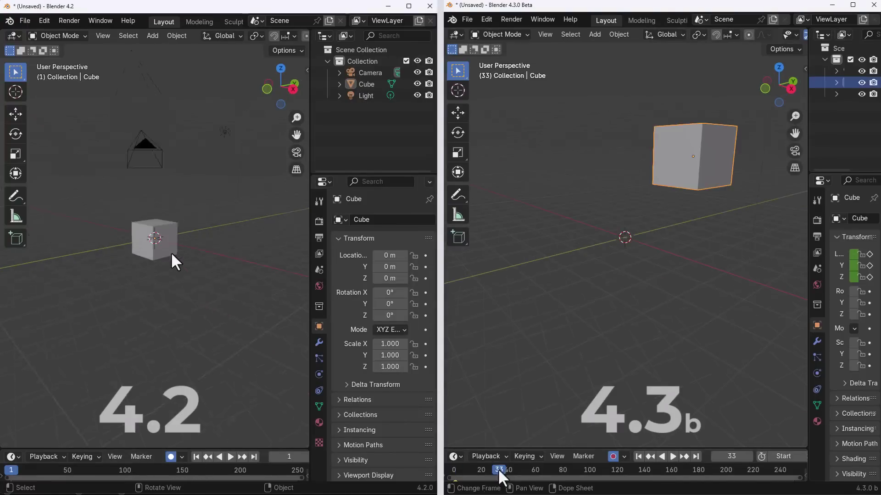
pyautogui.scroll(3, 171, 254)
pyautogui.click(157, 247)
pyautogui.moveTo(550, 448); pyautogui.dragTo(558, 422)
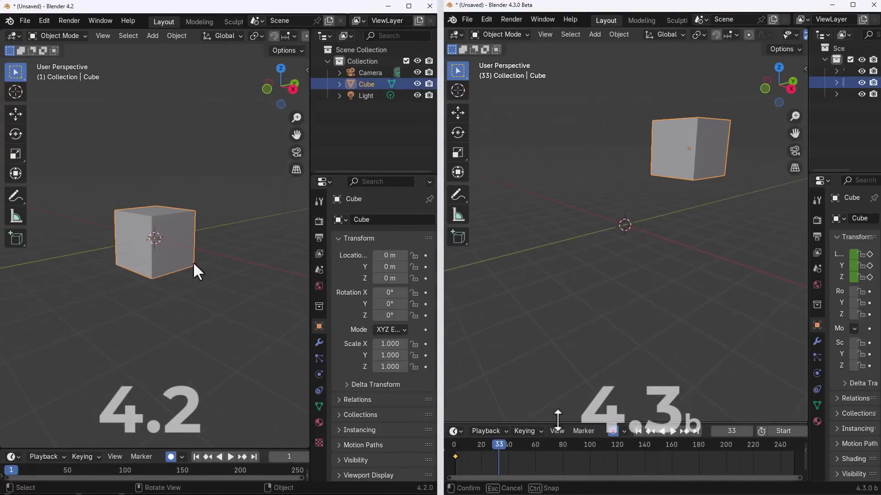
pyautogui.press('g')
pyautogui.click(517, 234)
pyautogui.press('i')
# Step: Jump to frames 76 and 35 and move the cube again, keying the new positions
pyautogui.moveTo(504, 447); pyautogui.dragTo(557, 447)
pyautogui.press('g')
pyautogui.click(240, 216)
pyautogui.press('g')
pyautogui.click(709, 141)
pyautogui.moveTo(140, 451); pyautogui.dragTo(142, 420)
pyautogui.moveTo(20, 448); pyautogui.dragTo(50, 447)
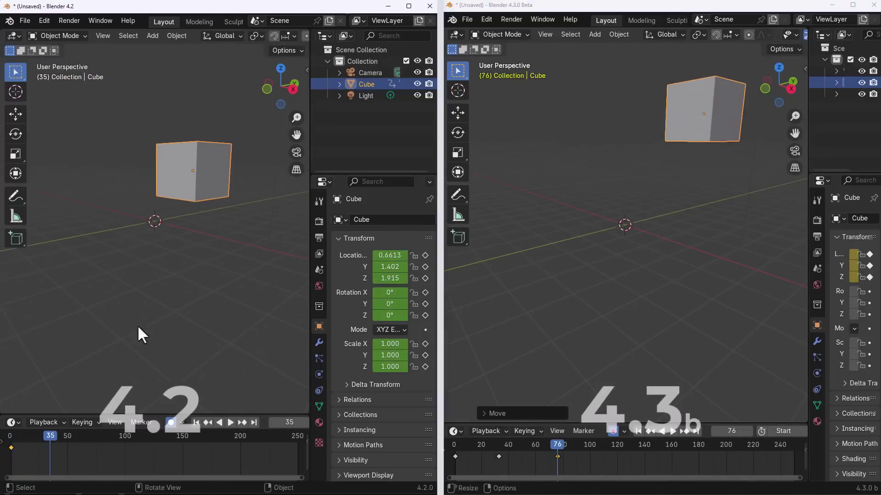
pyautogui.press('g')
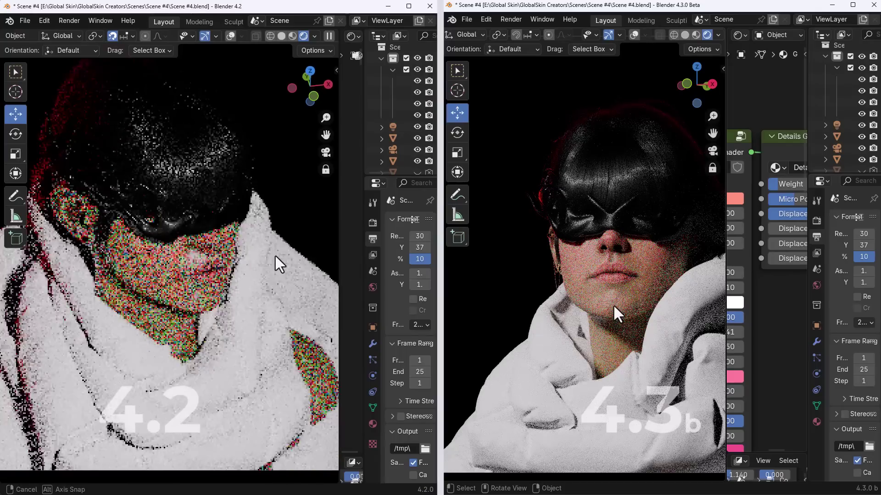
# Step: Orbit the rendered face viewports in both Blender 4.2 and 4.3 Beta
pyautogui.moveTo(500, 299); pyautogui.dragTo(618, 270, button='middle')
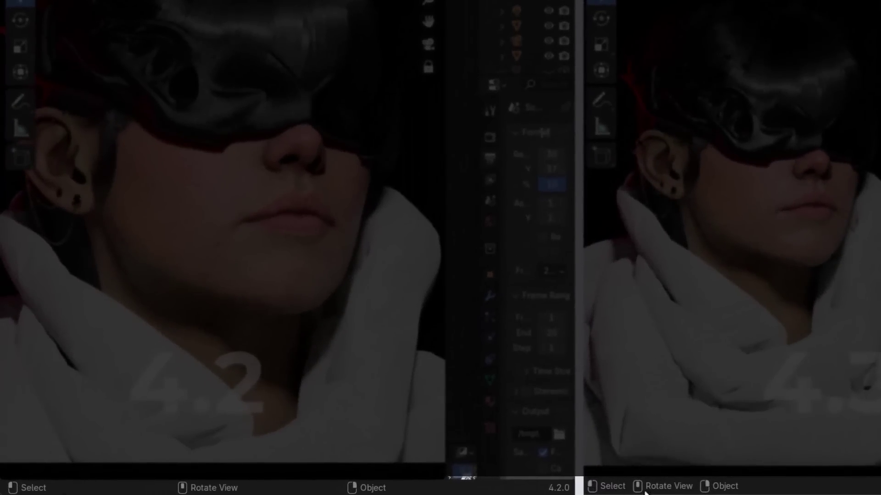
pyautogui.moveTo(239, 202); pyautogui.dragTo(266, 200, button='middle')
pyautogui.moveTo(822, 96); pyautogui.dragTo(785, 117, button='middle')
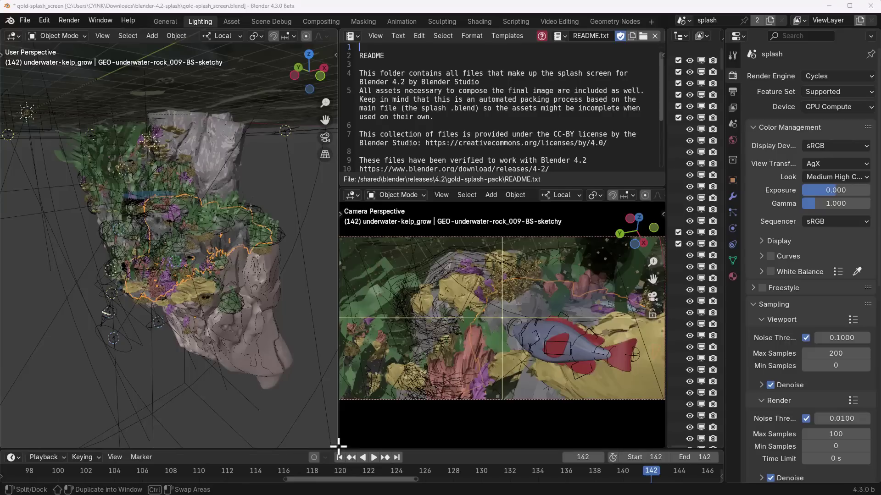
# Step: Split the left viewport into upper, lower and side-by-side 3D views
pyautogui.moveTo(339, 445); pyautogui.dragTo(186, 280)
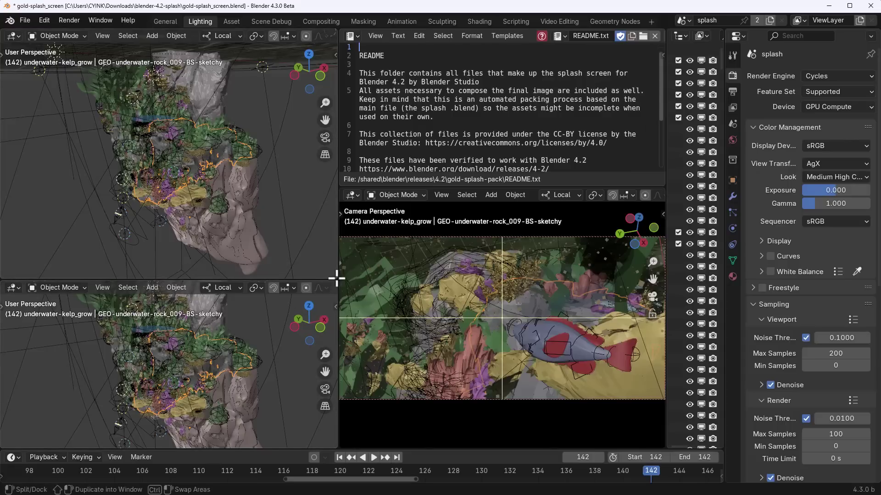
pyautogui.moveTo(337, 276); pyautogui.dragTo(526, 338)
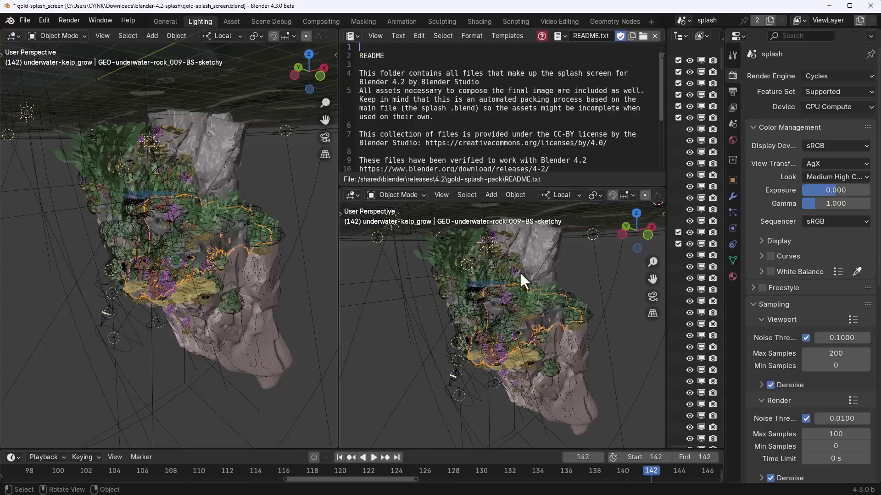
pyautogui.moveTo(665, 187); pyautogui.dragTo(179, 309)
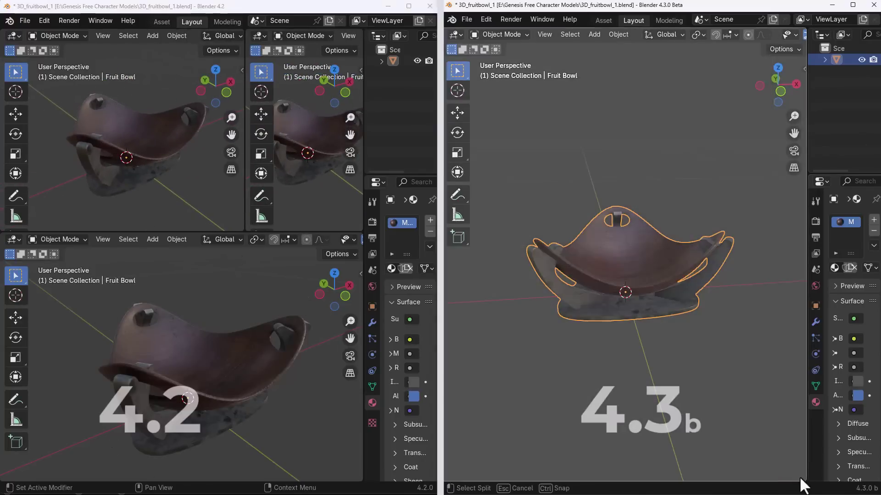
# Step: Split the 4.3 and 4.2 viewports into upper/lower and side-by-side areas
pyautogui.moveTo(802, 486); pyautogui.dragTo(639, 262)
pyautogui.moveTo(359, 479); pyautogui.dragTo(120, 394)
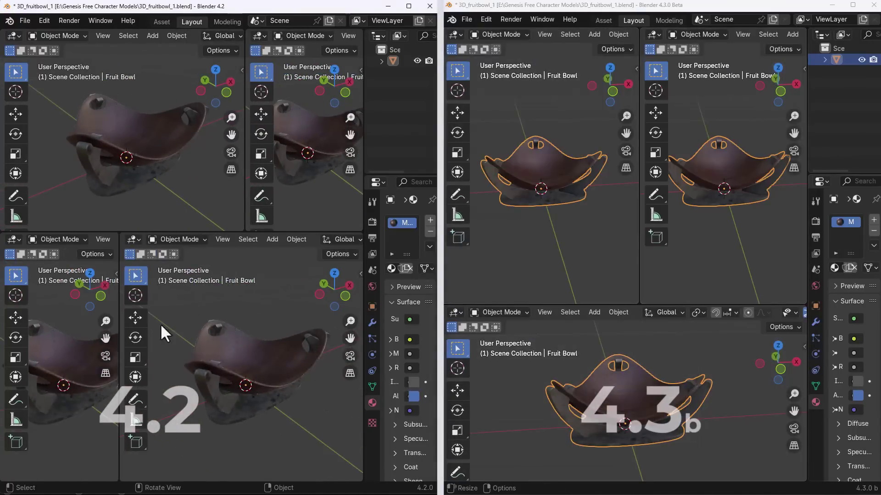
pyautogui.moveTo(359, 230); pyautogui.dragTo(329, 349)
# Step: Join the extra areas back, leaving one large and two stacked views per window
pyautogui.moveTo(636, 301); pyautogui.dragTo(641, 353)
pyautogui.moveTo(803, 301); pyautogui.dragTo(746, 315)
pyautogui.moveTo(359, 235); pyautogui.dragTo(308, 216)
pyautogui.moveTo(247, 480); pyautogui.dragTo(232, 445)
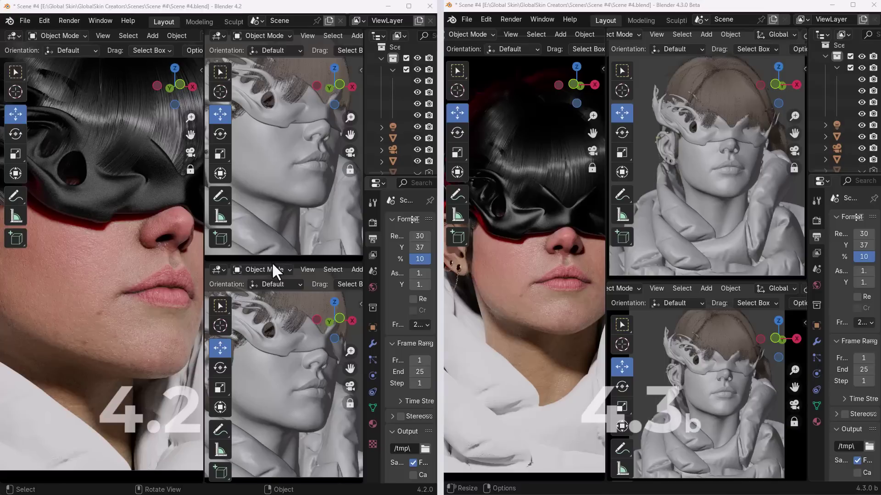
# Step: Join the 4.2 window's split viewports back into one view using Join Areas
pyautogui.rightClick(353, 263)
pyautogui.click(311, 262)
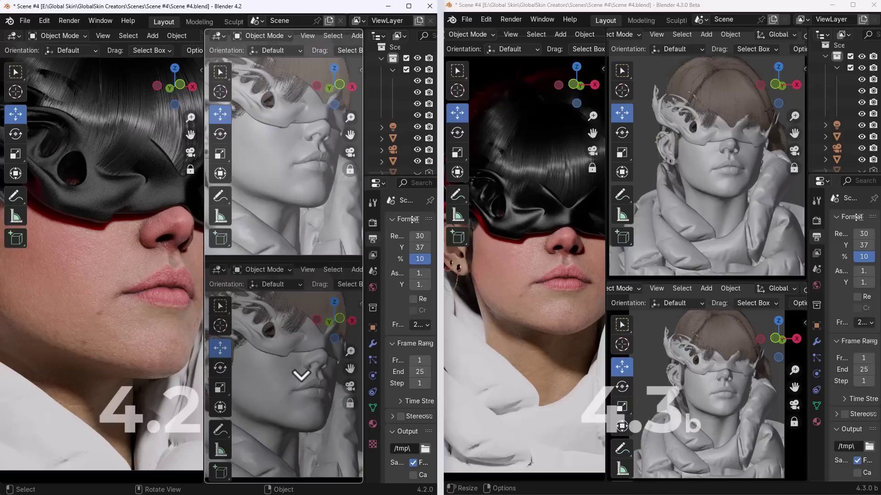
pyautogui.click(291, 321)
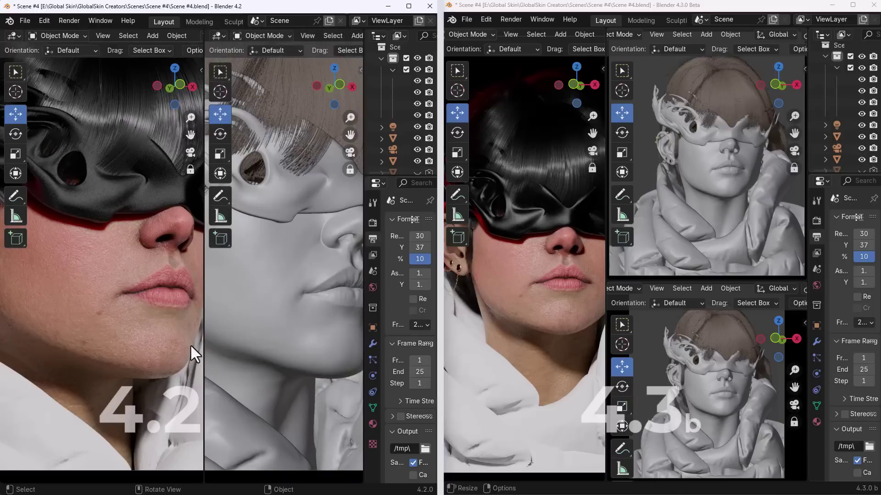
pyautogui.rightClick(203, 348)
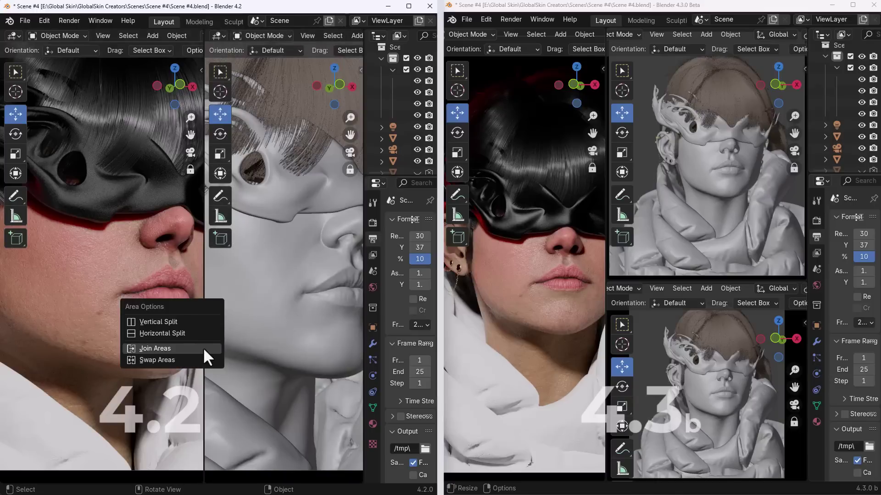
pyautogui.click(147, 348)
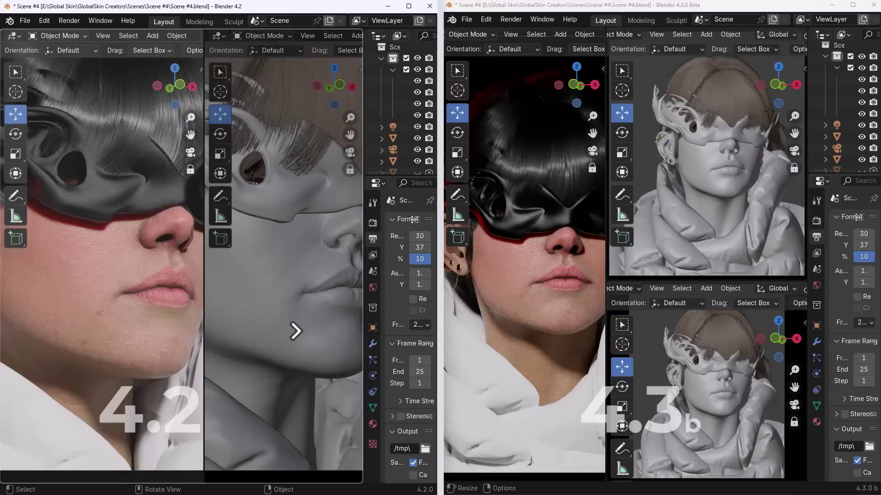
pyautogui.click(296, 331)
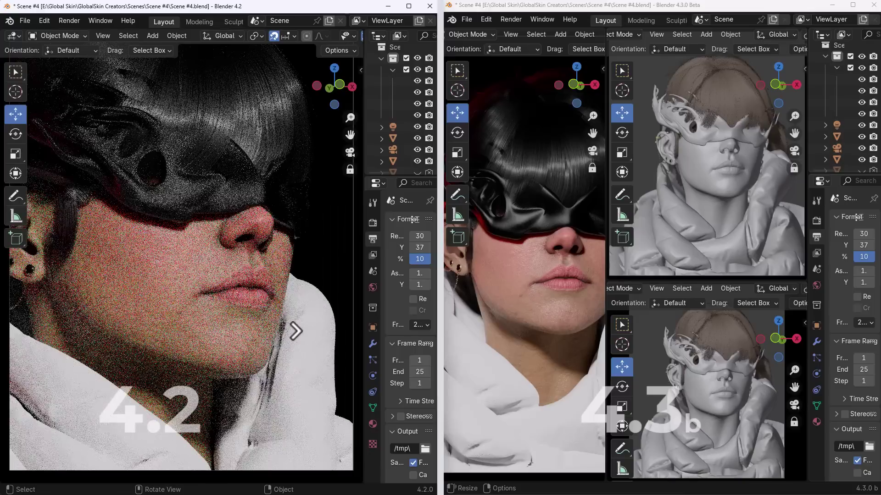
# Step: Join the 4.3 Beta split viewports into one rendered view of the masked character
pyautogui.rightClick(654, 278)
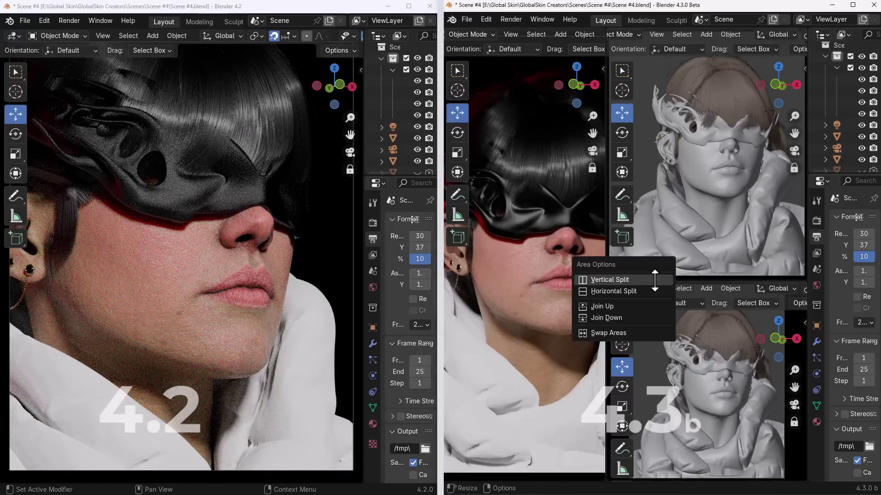
pyautogui.click(613, 316)
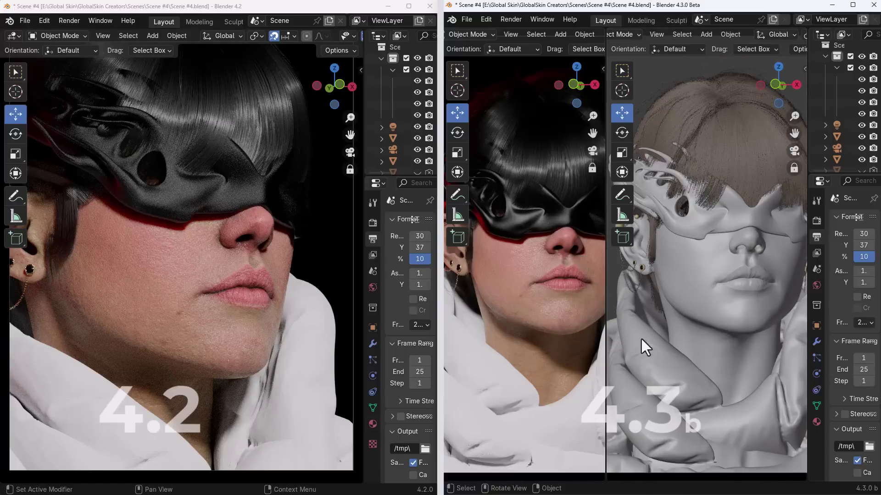
pyautogui.rightClick(602, 343)
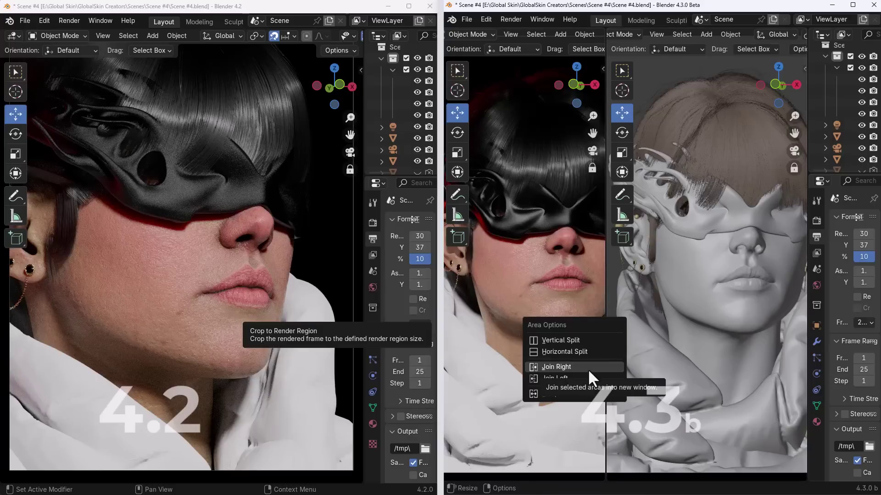
pyautogui.click(557, 367)
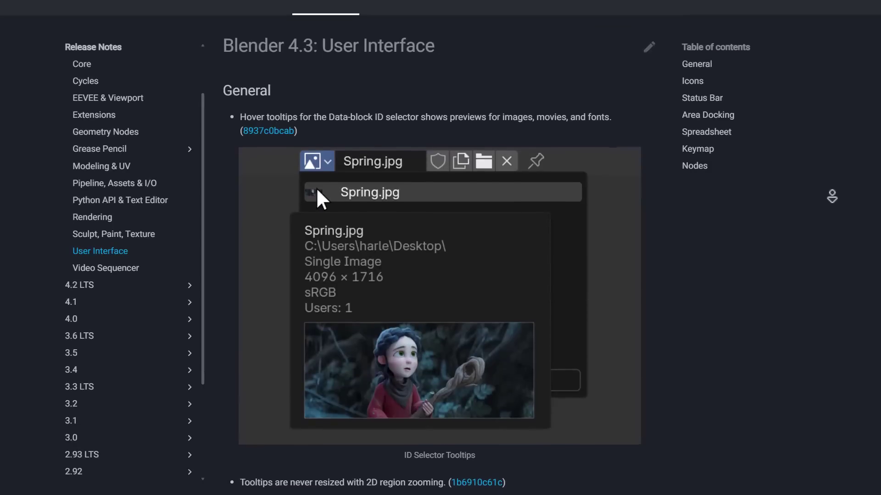
# Step: Scroll through the Blender 4.3 User Interface release notes
pyautogui.scroll(-2, 439, 256)
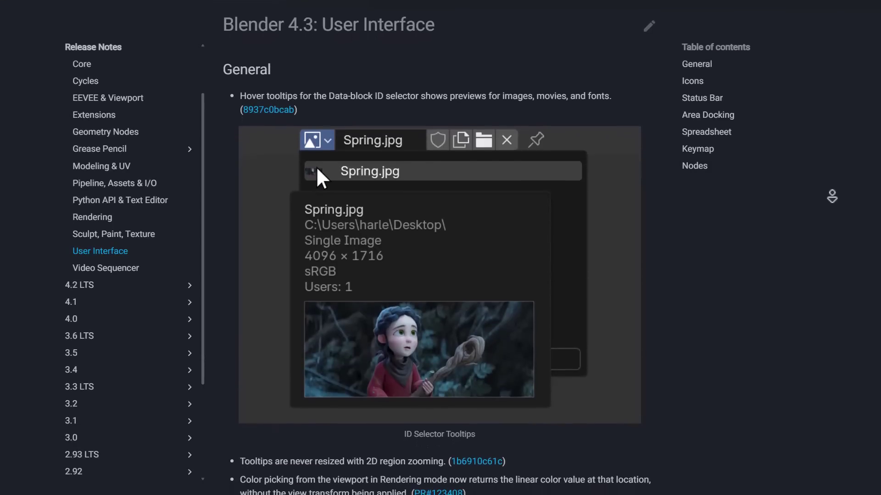
pyautogui.scroll(-2, 439, 256)
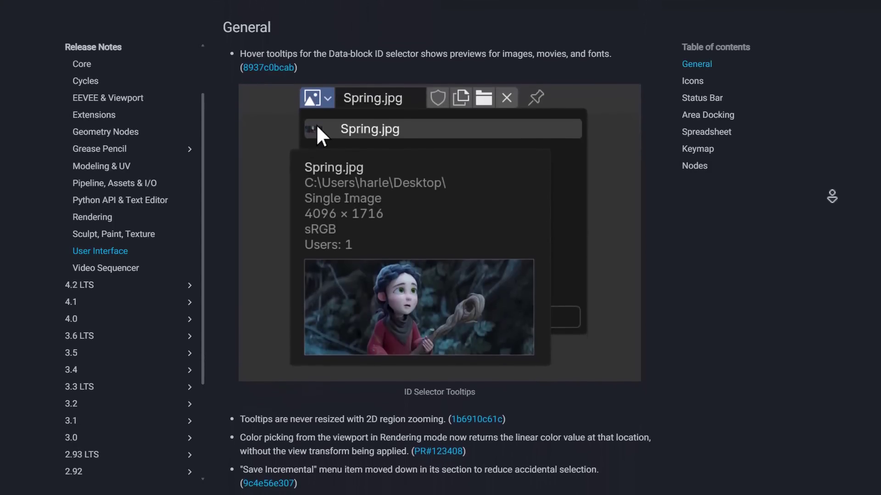
pyautogui.scroll(-2, 439, 256)
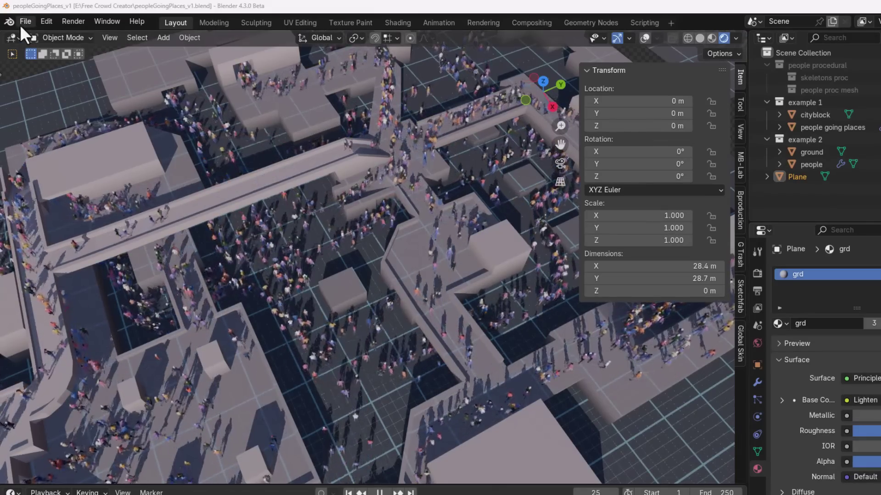
# Step: Look through Open Recent and the Clear Recent Files List removal options
pyautogui.click(23, 22)
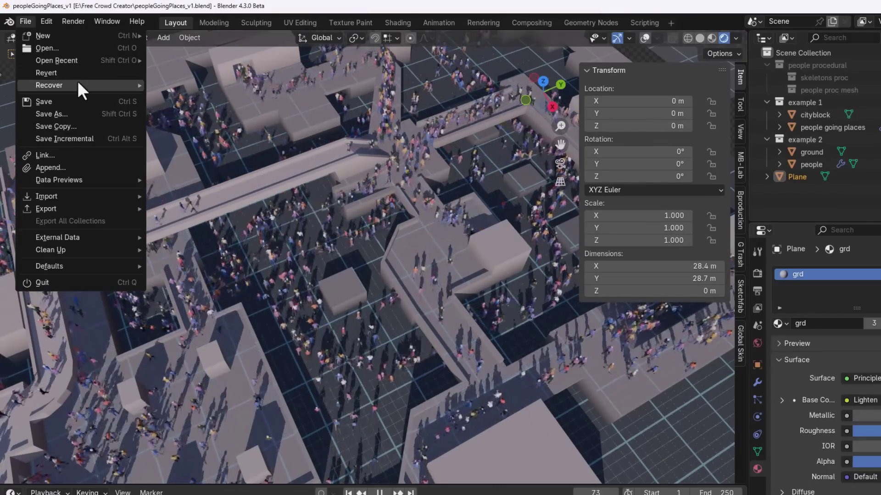
pyautogui.moveTo(54, 61)
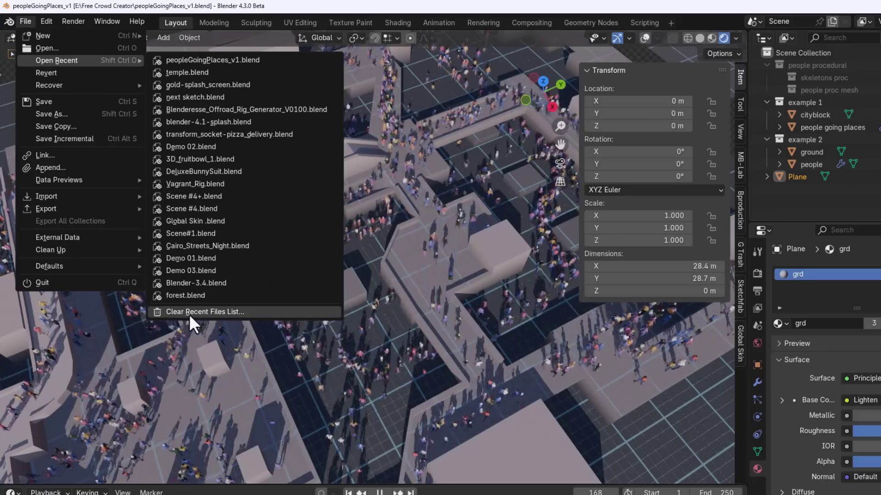
pyautogui.click(235, 315)
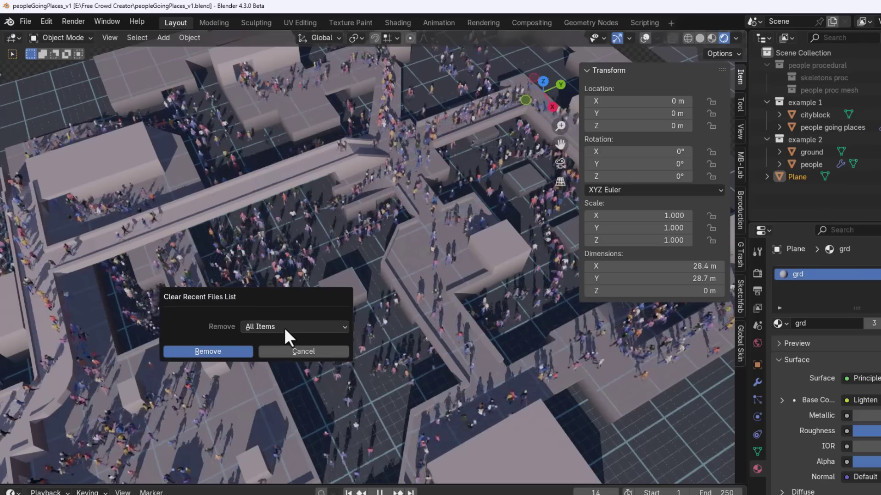
pyautogui.click(285, 326)
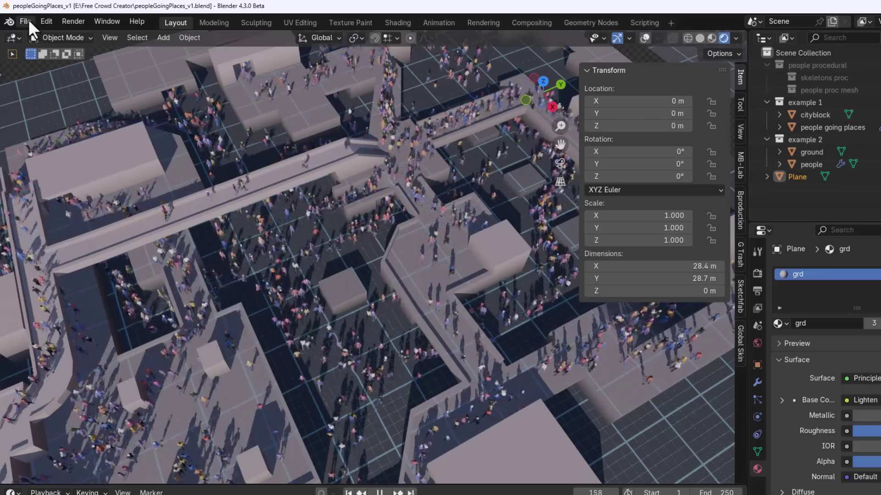
pyautogui.click(25, 21)
pyautogui.moveTo(65, 85)
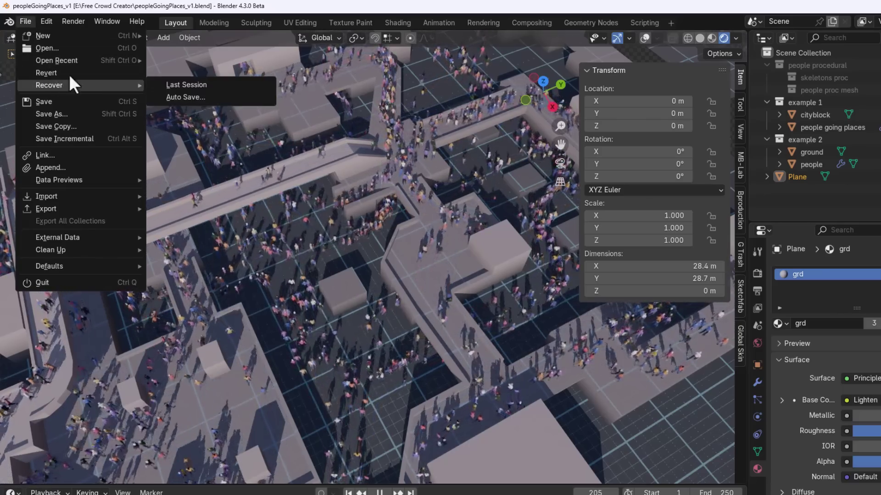
pyautogui.moveTo(75, 61)
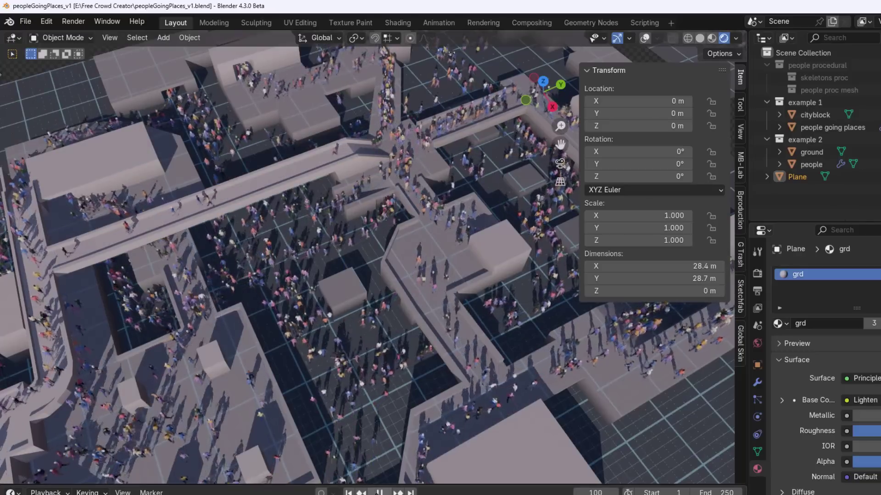
# Step: Stop the crowd animation at frame 104 and view the recent files list
pyautogui.press('space')
pyautogui.click(20, 21)
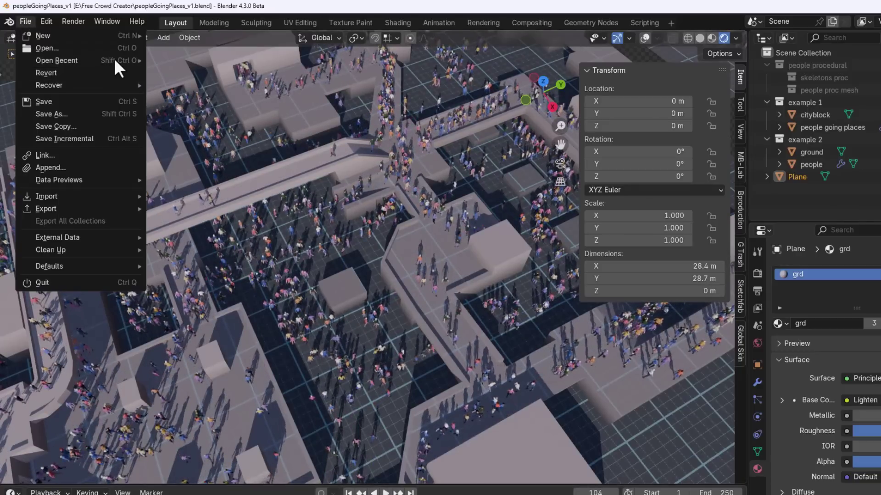
pyautogui.moveTo(114, 59)
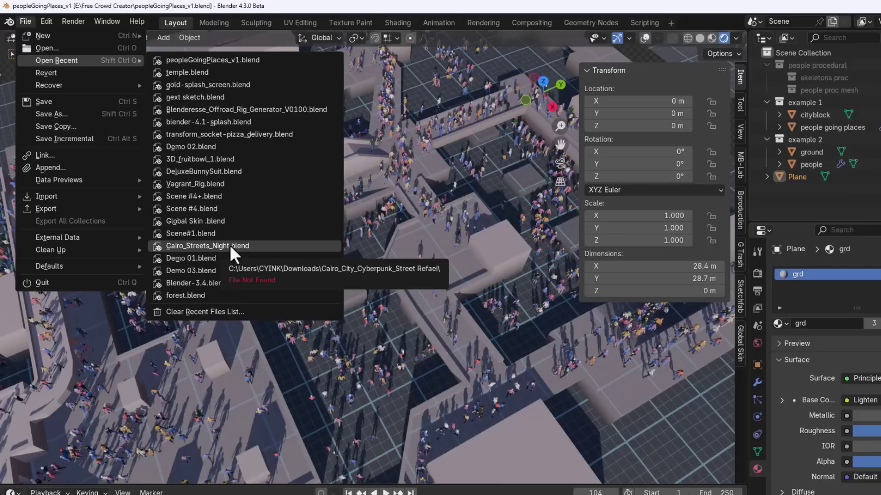
# Step: Clear the recent files list with Remove set to Items Not Found, then check it
pyautogui.click(23, 19)
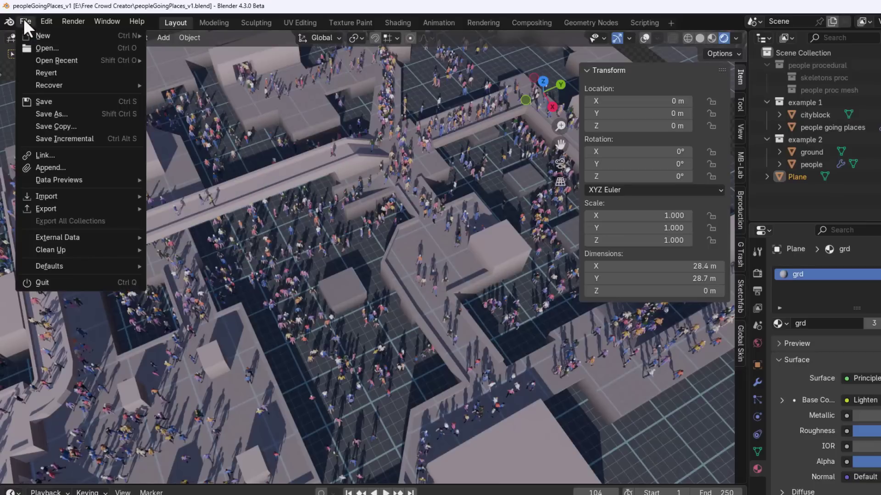
pyautogui.moveTo(102, 56)
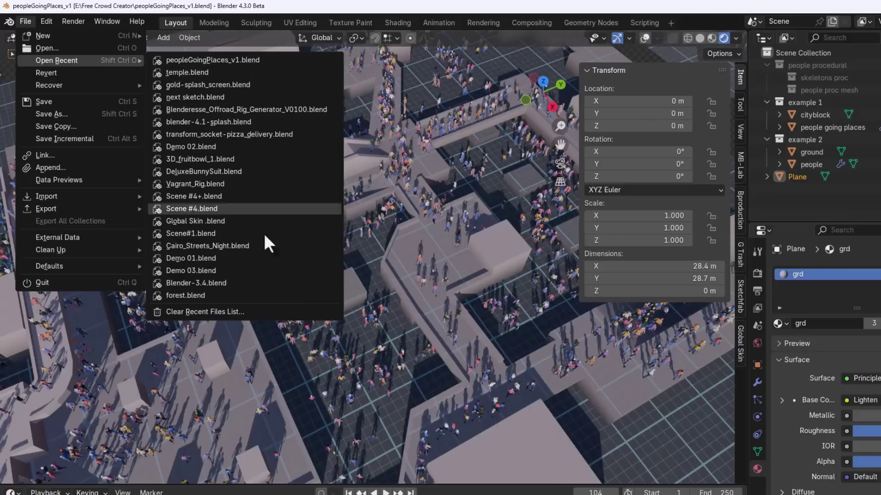
pyautogui.click(208, 312)
pyautogui.click(229, 324)
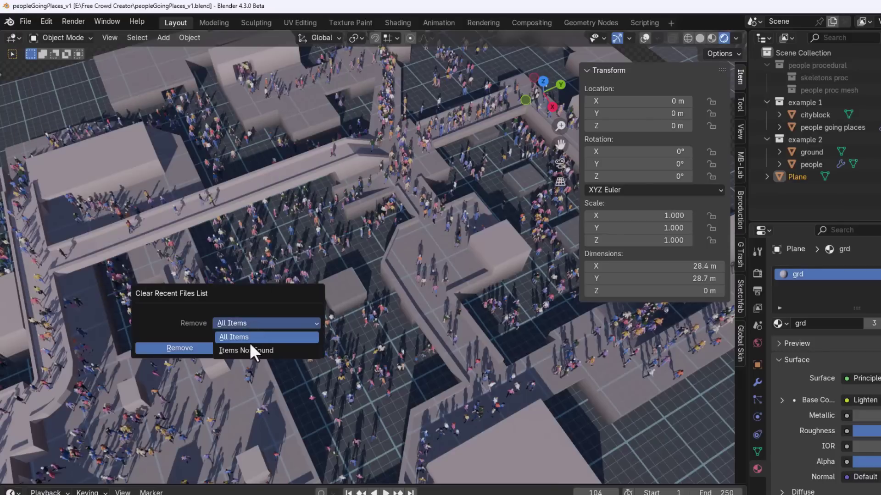
pyautogui.click(227, 351)
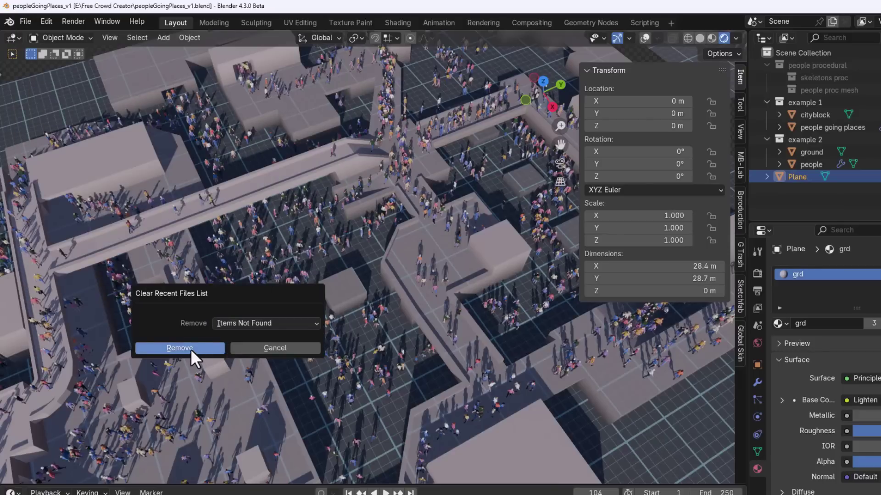
pyautogui.click(191, 348)
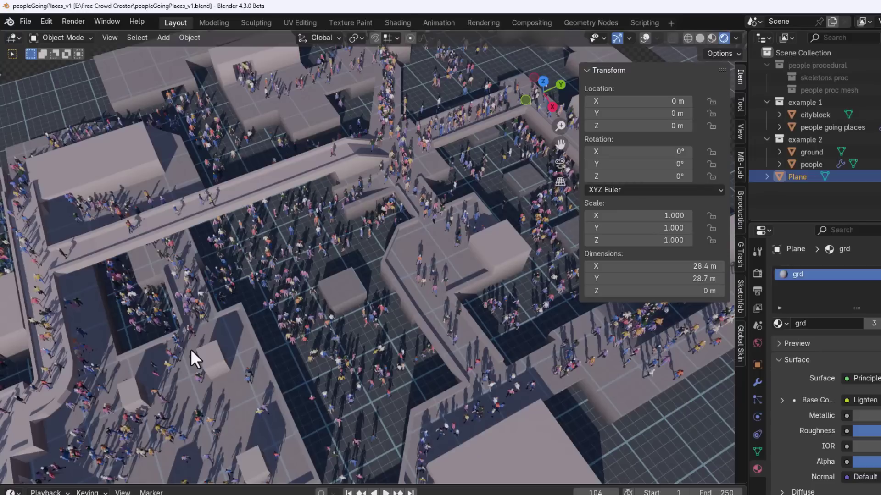
pyautogui.click(26, 22)
# Step: Select the Area.002 light in the pig warrior scene and stop the animation playback
pyautogui.moveTo(108, 63)
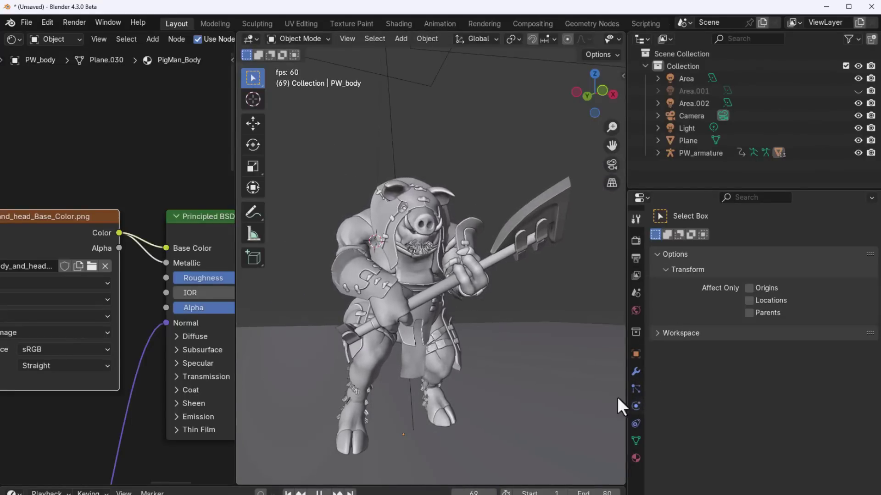
pyautogui.scroll(-6, 432, 155)
pyautogui.moveTo(480, 166); pyautogui.dragTo(500, 199, button='middle')
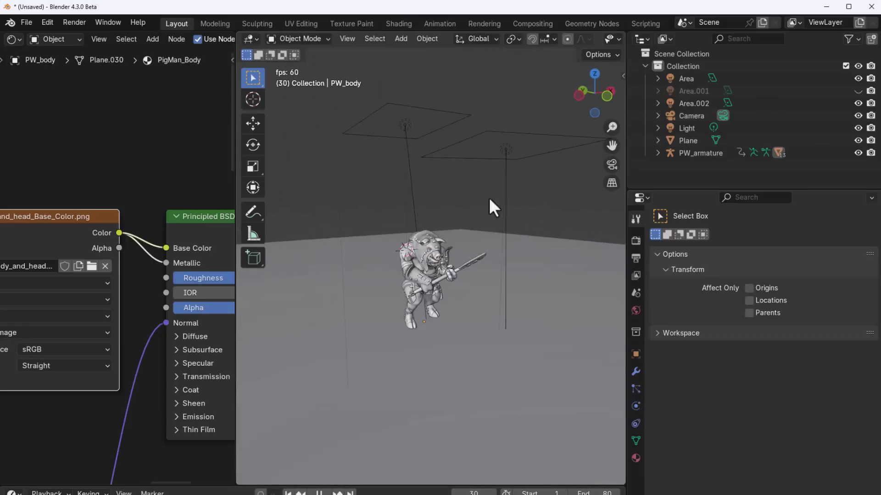
pyautogui.click(417, 191)
pyautogui.scroll(5, 420, 192)
pyautogui.moveTo(417, 286); pyautogui.dragTo(404, 279, button='middle')
pyautogui.press('space')
pyautogui.scroll(-4, 434, 360)
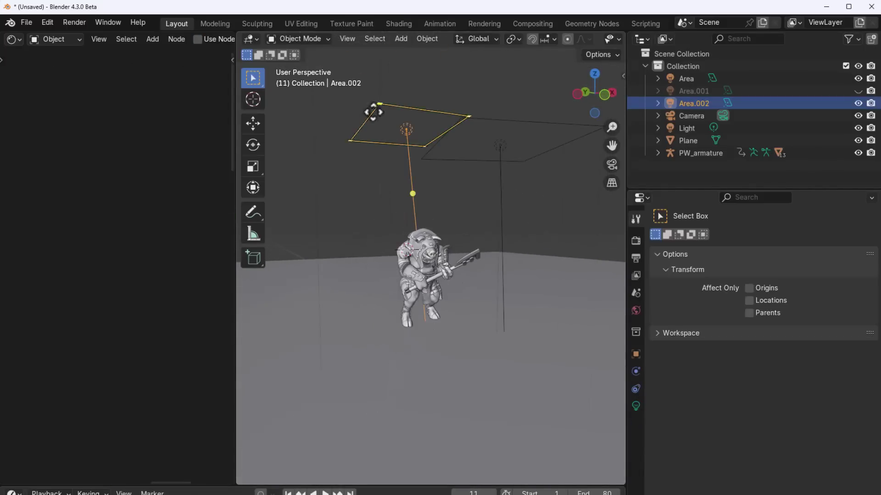
# Step: Enable Use Nodes on the Area.002 light, giving it an Emission surface at strength 1.000
pyautogui.click(636, 406)
pyautogui.scroll(-3, 717, 297)
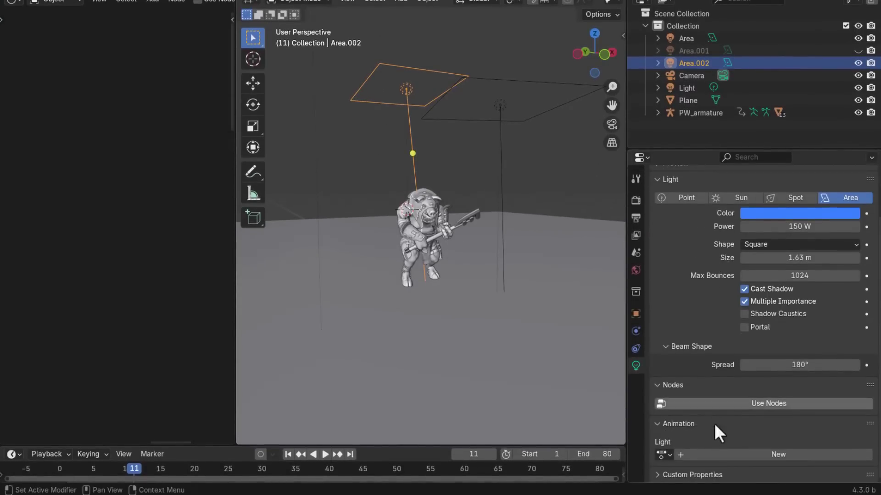
pyautogui.scroll(2, 653, 423)
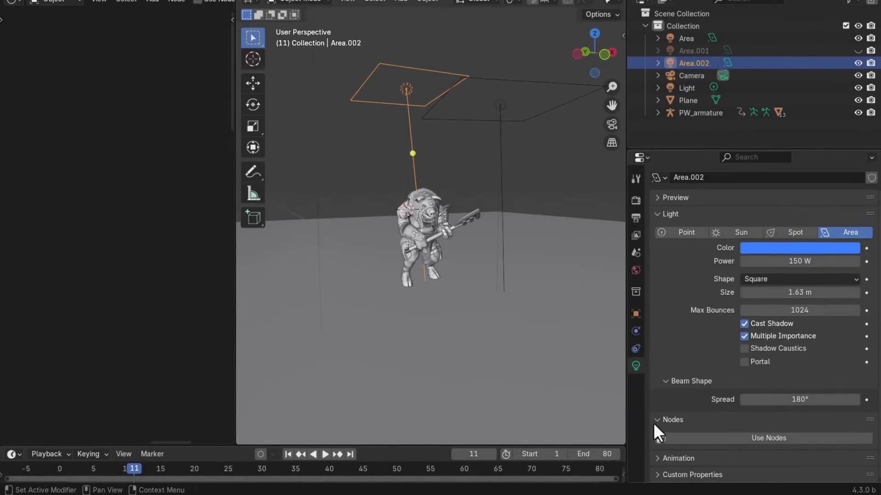
pyautogui.scroll(-2, 693, 435)
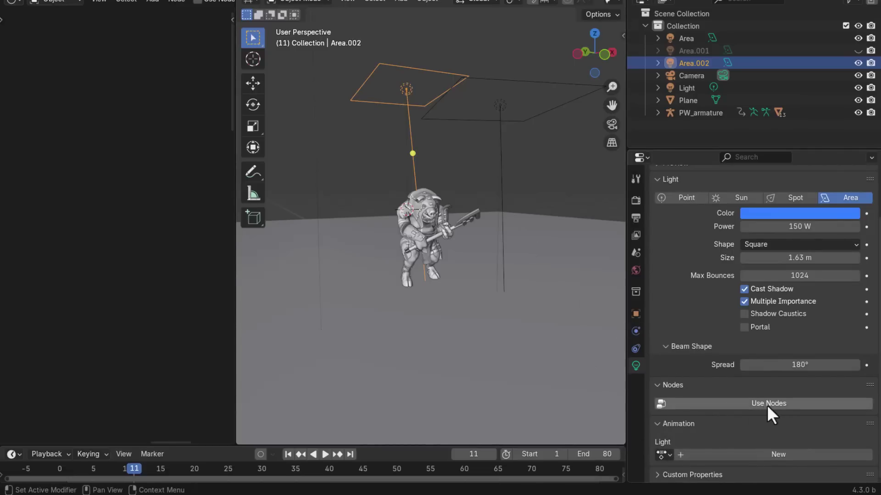
pyautogui.click(780, 406)
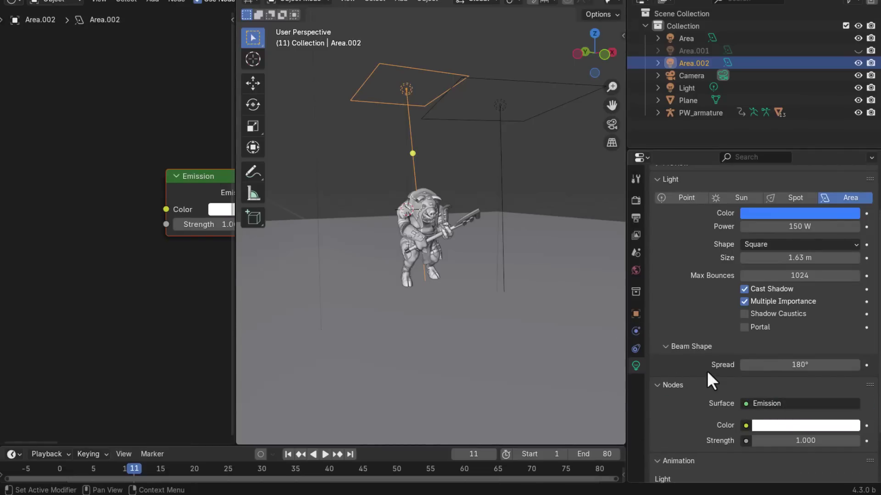
pyautogui.scroll(-3, 706, 371)
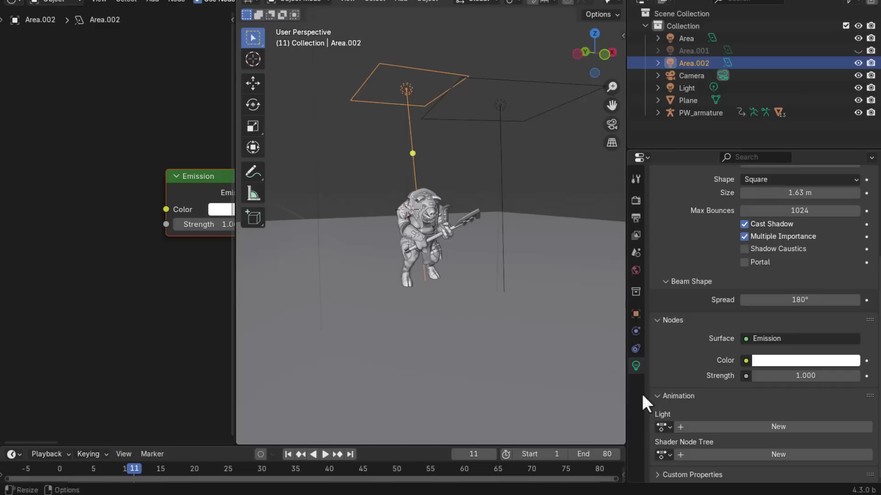
# Step: Select the larger Area light and widen the node editor area
pyautogui.click(495, 101)
pyautogui.scroll(2, 321, 229)
pyautogui.moveTo(237, 272); pyautogui.dragTo(418, 268)
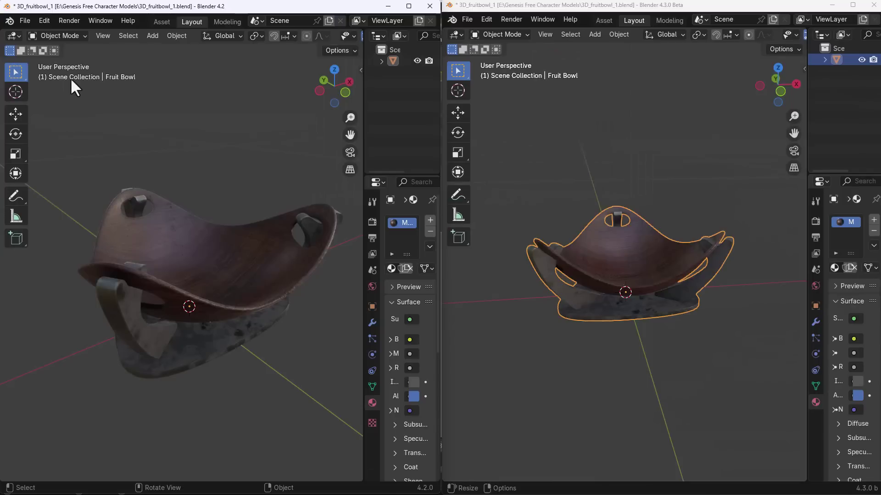
# Step: View the About Blender version details in both Blender 4.2 and 4.3 beta
pyautogui.click(10, 21)
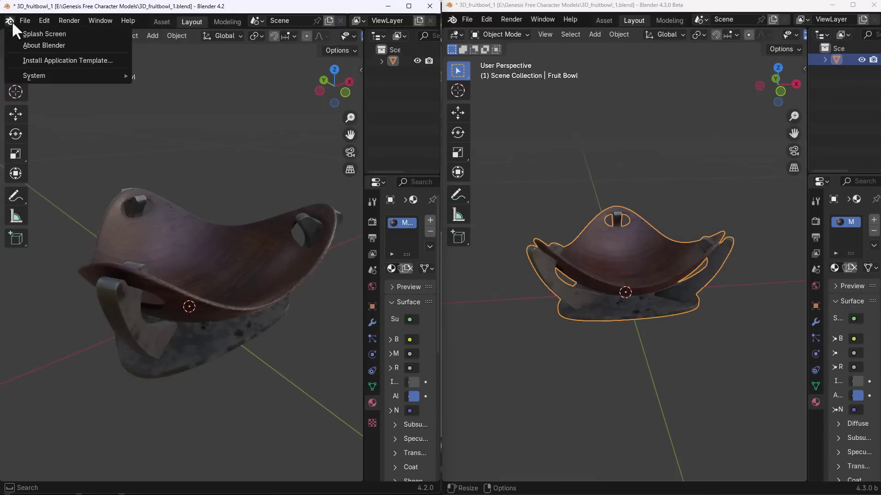
pyautogui.click(51, 45)
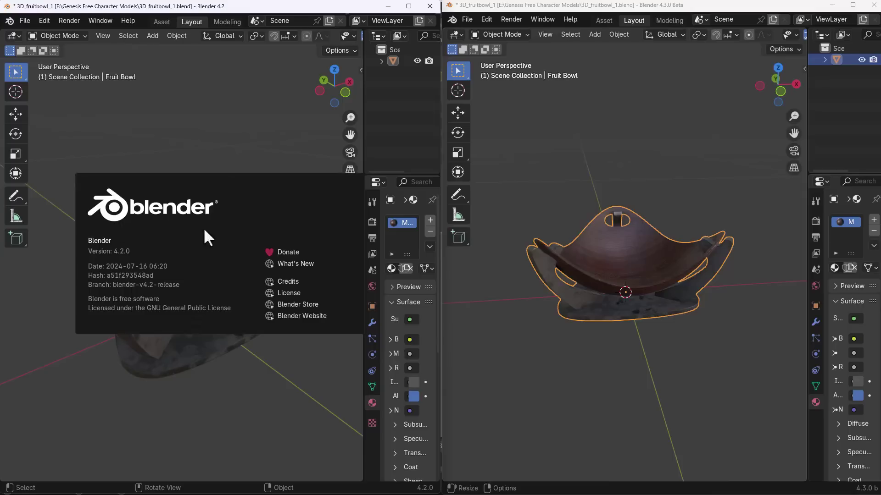
pyautogui.click(452, 20)
pyautogui.click(479, 44)
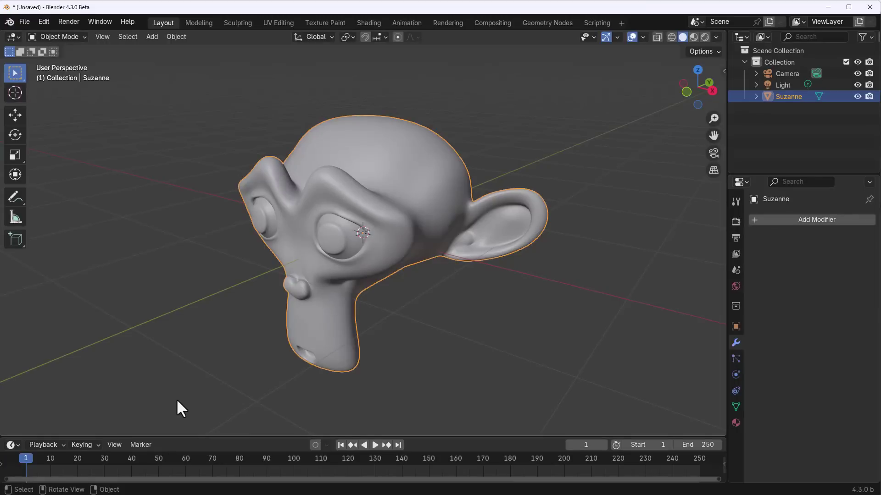
# Step: Split off a left area showing the brush assets and widen it for more thumbnails
pyautogui.moveTo(1, 440); pyautogui.dragTo(226, 407)
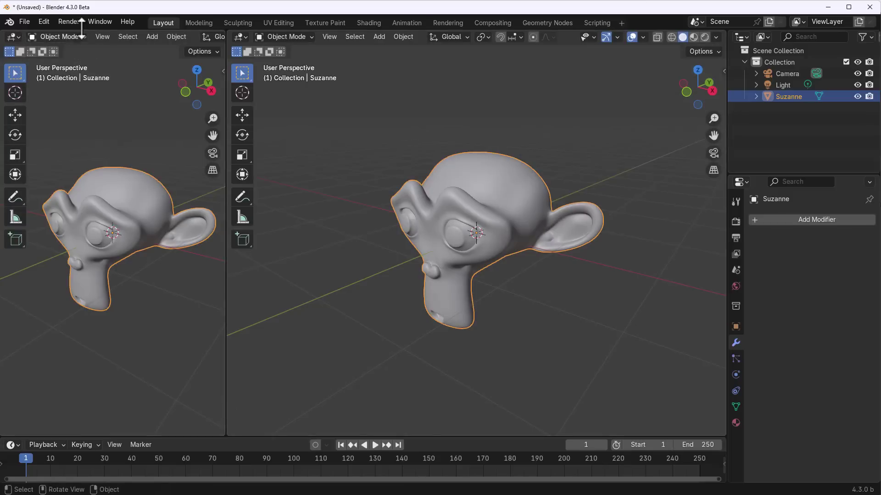
pyautogui.click(12, 37)
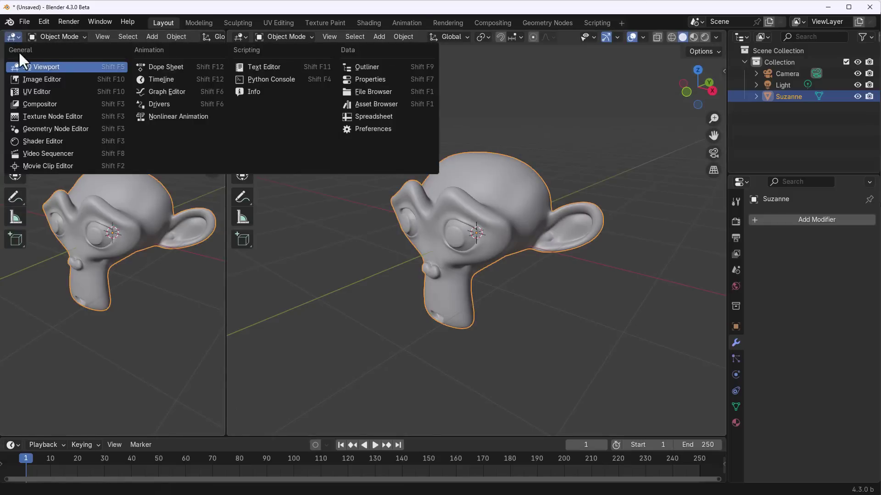
pyautogui.click(393, 104)
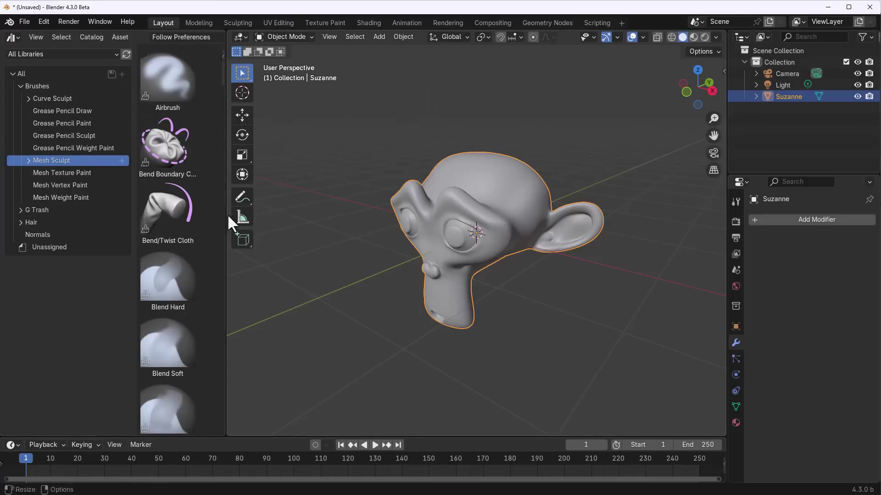
pyautogui.moveTo(227, 219); pyautogui.dragTo(412, 238)
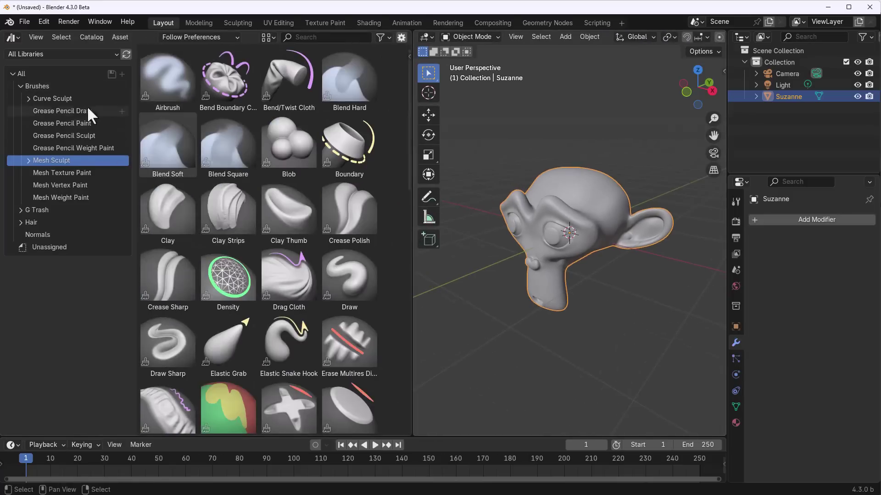
# Step: Browse the Brushes and Hair catalogs, then expand Brushes to reveal its sub-catalogs
pyautogui.click(19, 86)
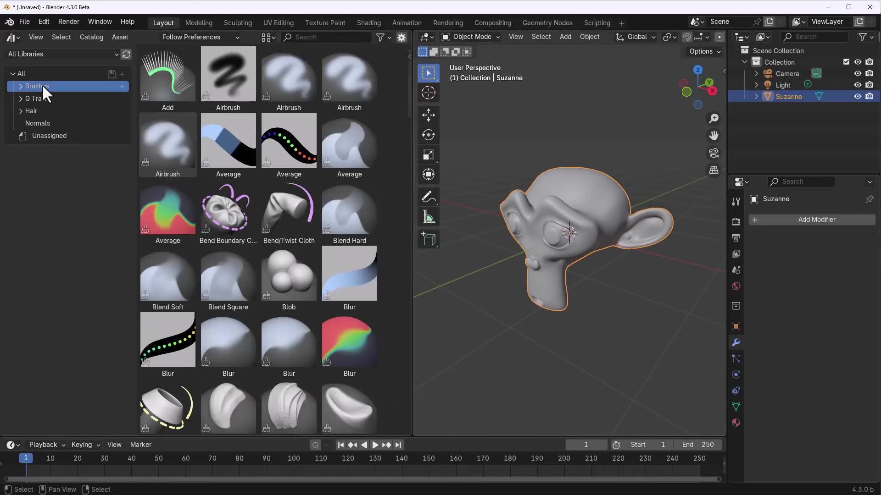
pyautogui.click(57, 110)
pyautogui.scroll(-3, 220, 240)
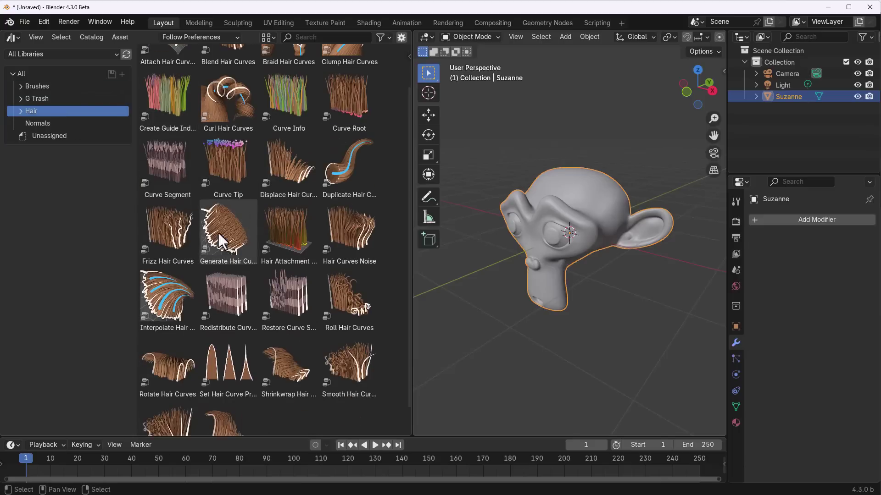
pyautogui.scroll(-3, 217, 231)
pyautogui.click(20, 86)
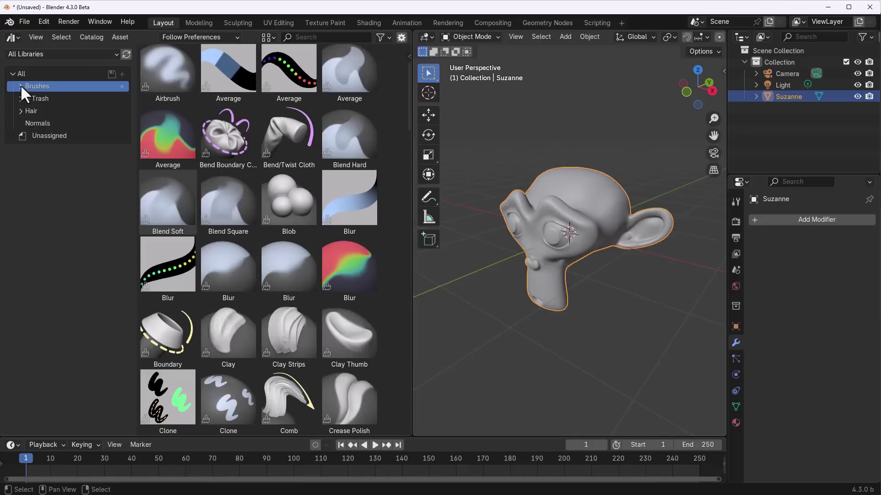
pyautogui.click(20, 87)
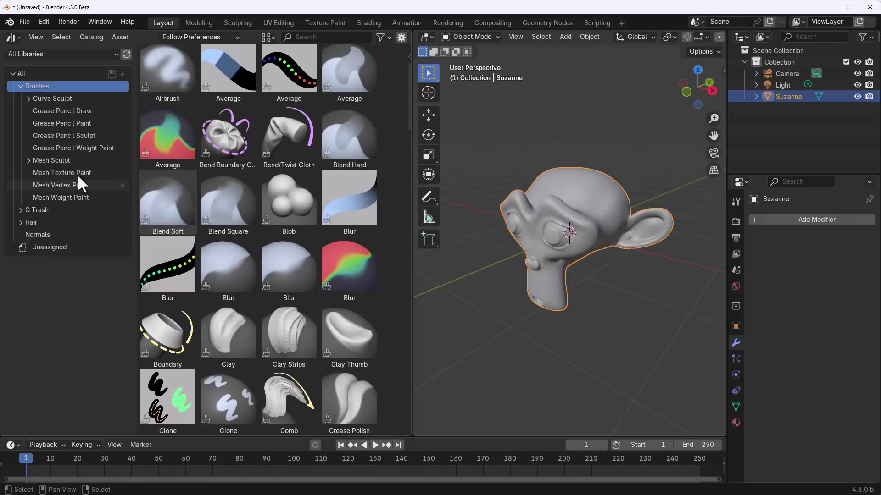
# Step: Narrow the list to Curve Sculpt brushes, browsing Deform, General, then Density
pyautogui.click(35, 87)
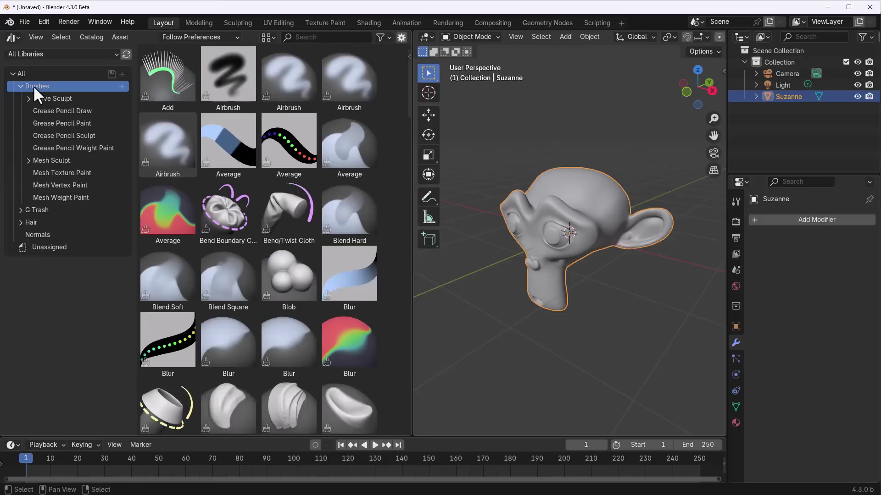
pyautogui.click(36, 104)
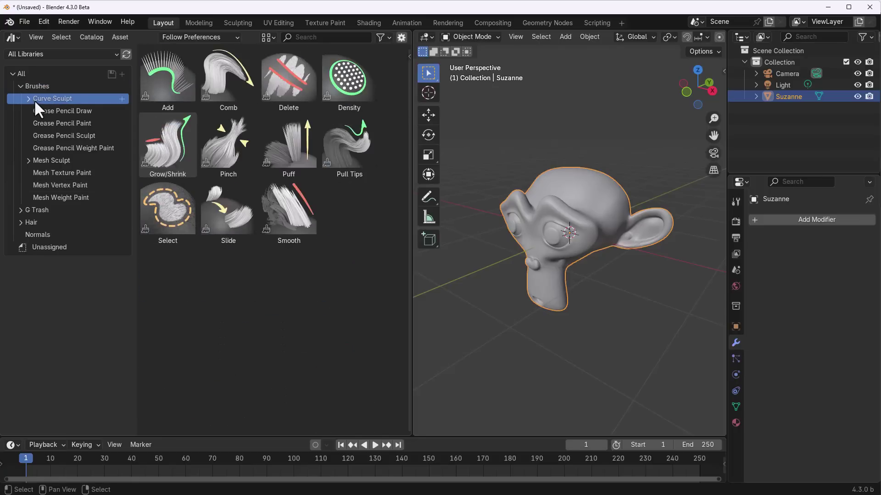
pyautogui.click(28, 98)
pyautogui.click(43, 109)
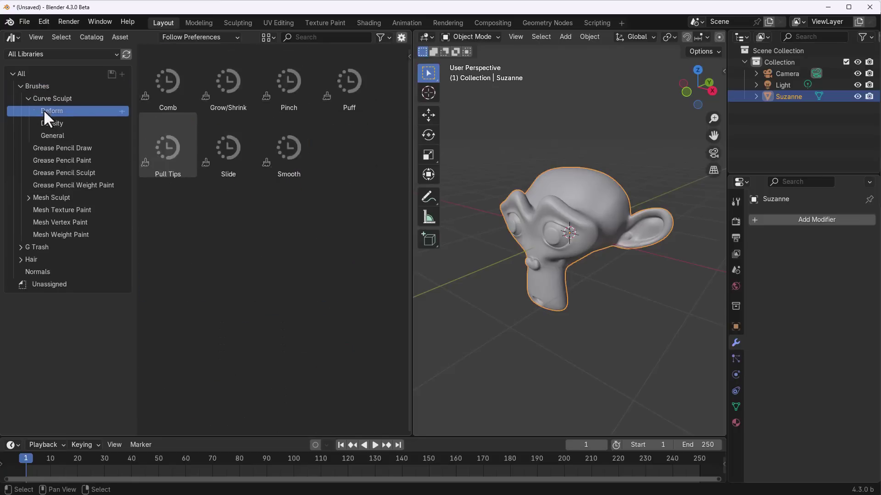
pyautogui.click(49, 132)
pyautogui.click(49, 122)
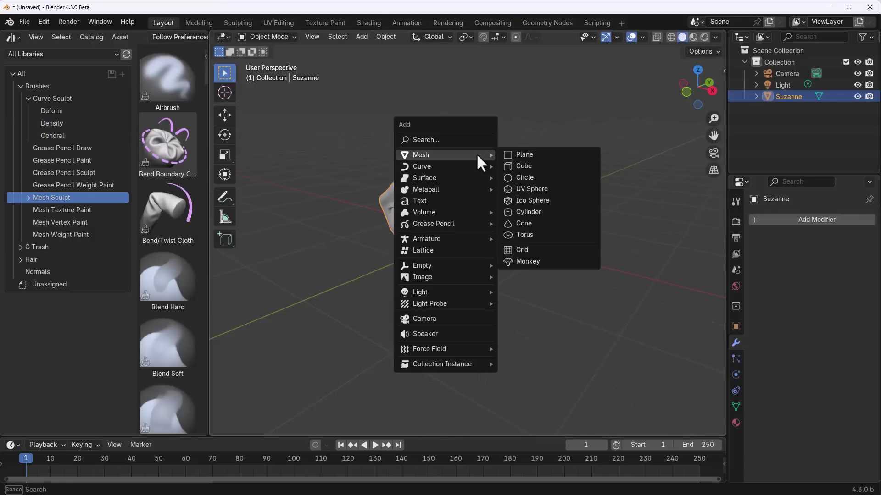
# Step: Add an Empty Hair object to Suzanne and enter Sculpt Mode with the Add brush at 53 px
pyautogui.moveTo(423, 167)
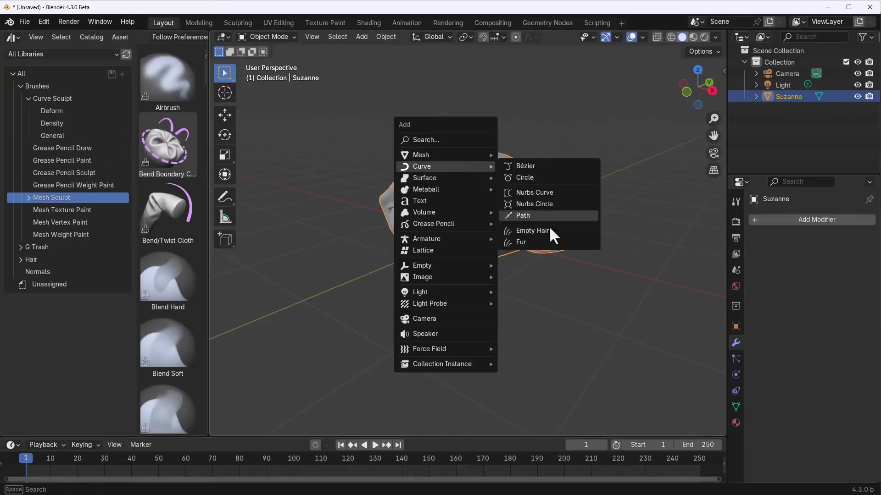
pyautogui.click(528, 231)
pyautogui.moveTo(433, 175)
pyautogui.mouseDown(button='middle')
pyautogui.moveTo(472, 180)
pyautogui.moveTo(380, 195)
pyautogui.mouseUp(button='middle')
pyautogui.click(267, 37)
pyautogui.click(285, 74)
pyautogui.click(226, 132)
pyautogui.moveTo(463, 142)
pyautogui.mouseDown(button='middle')
pyautogui.moveTo(461, 158)
pyautogui.moveTo(486, 150)
pyautogui.moveTo(433, 149)
pyautogui.mouseUp(button='middle')
pyautogui.press('f')
pyautogui.click(449, 171)
# Step: Enable X symmetry and add several mirrored pairs of hairs on the head
pyautogui.click(682, 52)
pyautogui.click(439, 130)
pyautogui.click(427, 146)
pyautogui.moveTo(514, 159)
pyautogui.mouseDown(button='middle')
pyautogui.moveTo(463, 169)
pyautogui.moveTo(478, 200)
pyautogui.moveTo(511, 195)
pyautogui.mouseUp(button='middle')
pyautogui.click(477, 161)
pyautogui.click(464, 186)
pyautogui.moveTo(452, 185); pyautogui.dragTo(418, 184, button='middle')
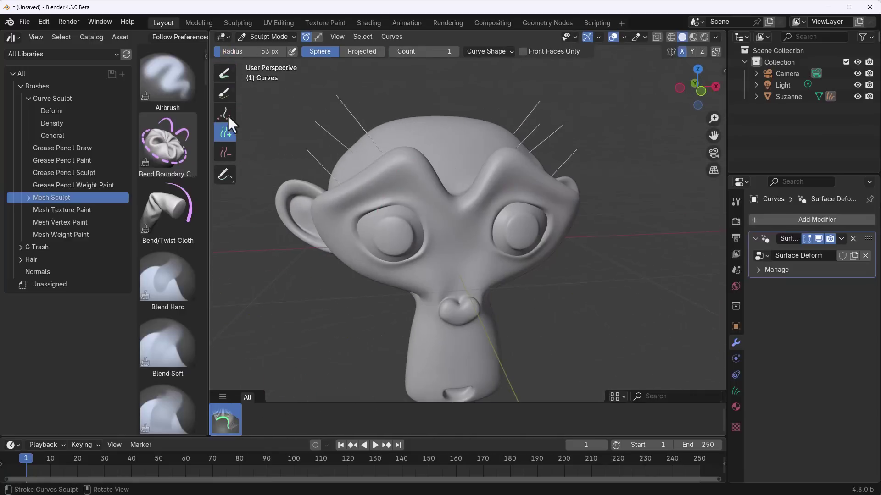
# Step: Fill the scalp, sides and back of the head with dense hair using the Density brush
pyautogui.click(225, 113)
pyautogui.moveTo(452, 142); pyautogui.dragTo(433, 160, button='middle')
pyautogui.click(463, 137)
pyautogui.moveTo(464, 136)
pyautogui.mouseDown()
pyautogui.moveTo(399, 171)
pyautogui.moveTo(498, 172)
pyautogui.mouseUp()
pyautogui.moveTo(502, 174); pyautogui.dragTo(437, 175, button='middle')
pyautogui.moveTo(436, 175); pyautogui.dragTo(513, 181)
pyautogui.moveTo(513, 181); pyautogui.dragTo(443, 206, button='middle')
pyautogui.moveTo(438, 230)
pyautogui.mouseDown()
pyautogui.moveTo(523, 253)
pyautogui.moveTo(499, 226)
pyautogui.mouseUp()
pyautogui.moveTo(499, 227); pyautogui.dragTo(537, 212, button='middle')
pyautogui.moveTo(537, 212); pyautogui.dragTo(481, 246)
pyautogui.moveTo(482, 246)
pyautogui.mouseDown(button='middle')
pyautogui.moveTo(585, 133)
pyautogui.moveTo(509, 229)
pyautogui.mouseUp(button='middle')
pyautogui.moveTo(509, 229); pyautogui.dragTo(459, 284)
pyautogui.moveTo(459, 284); pyautogui.dragTo(525, 177, button='middle')
pyautogui.scroll(-5, 525, 177)
# Step: Lengthen the strands below the cheek with Grow/Shrink and comb the lower hair into shape
pyautogui.click(229, 75)
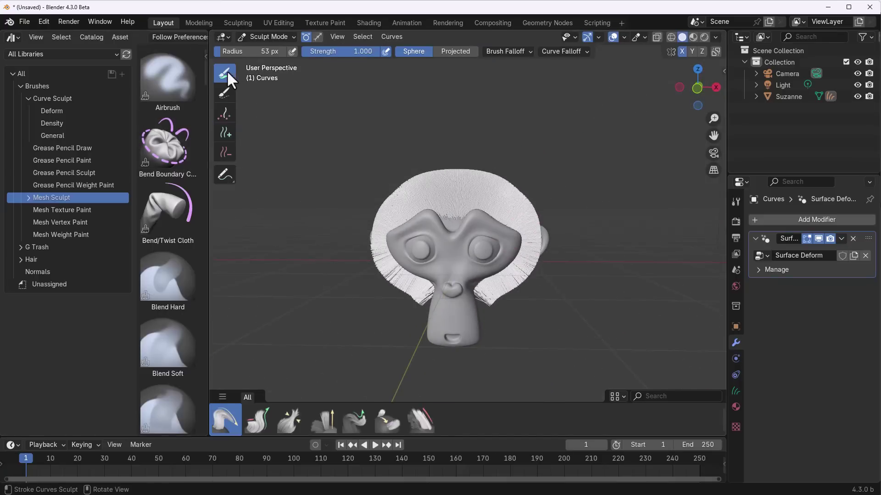
pyautogui.scroll(2, 464, 210)
pyautogui.moveTo(464, 210); pyautogui.dragTo(425, 230, button='middle')
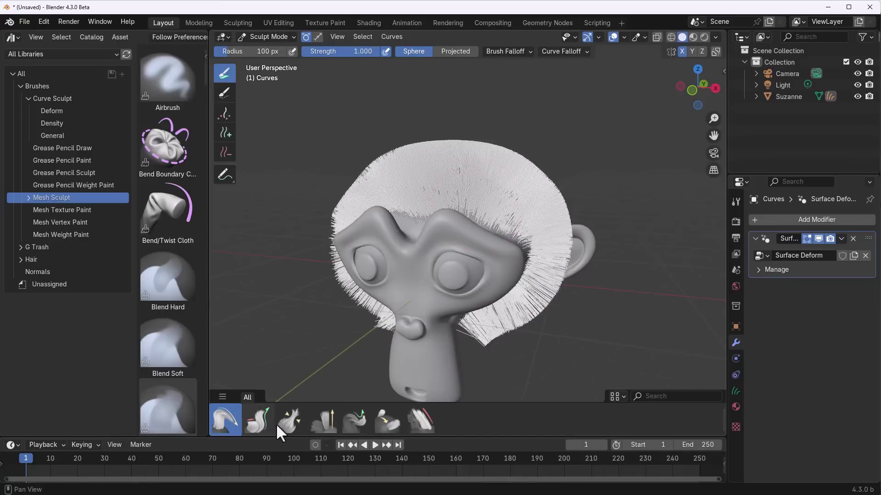
pyautogui.moveTo(521, 241); pyautogui.dragTo(475, 222, button='middle')
pyautogui.moveTo(446, 191); pyautogui.dragTo(494, 252, button='middle')
pyautogui.scroll(-8, 495, 252)
pyautogui.click(257, 419)
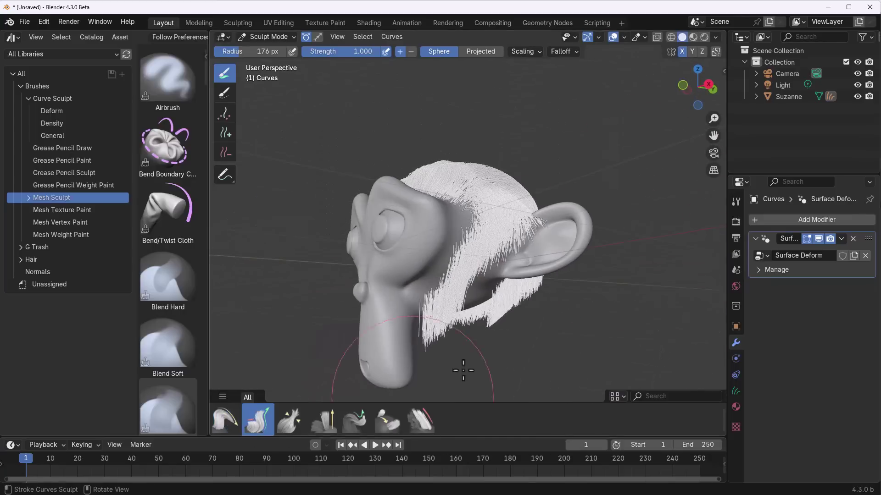
pyautogui.moveTo(445, 311)
pyautogui.mouseDown()
pyautogui.moveTo(443, 369)
pyautogui.moveTo(449, 322)
pyautogui.mouseUp()
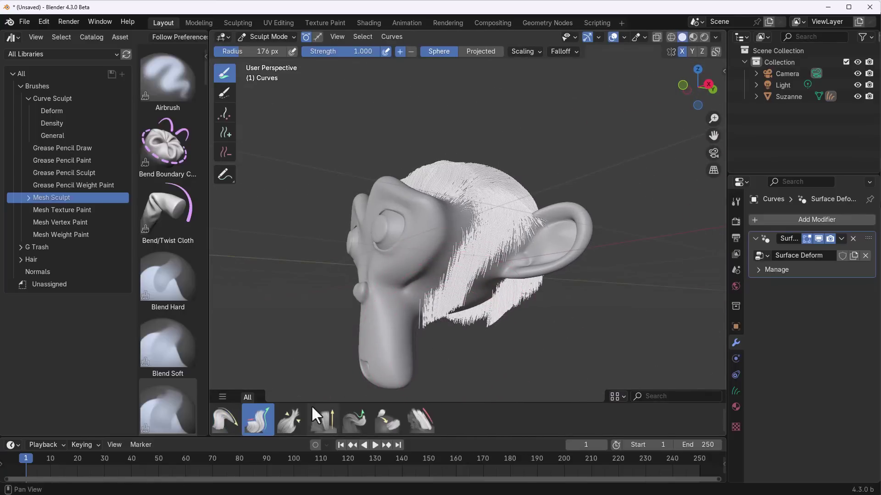
pyautogui.click(290, 417)
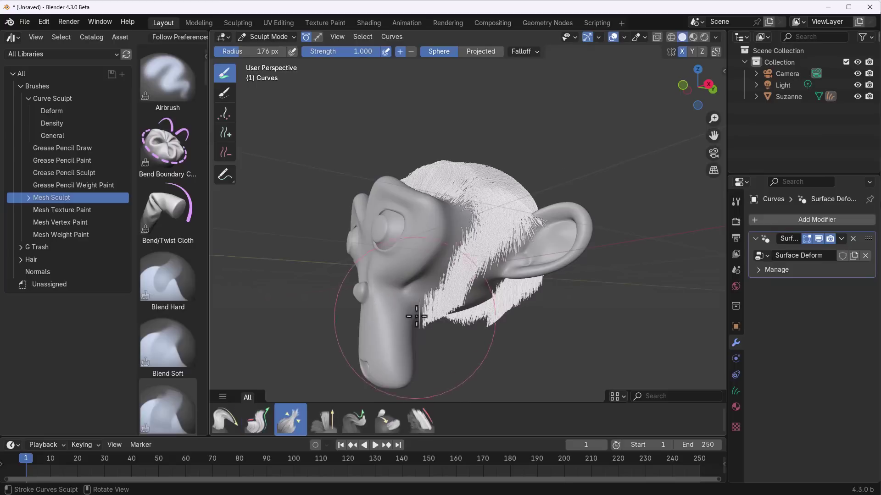
pyautogui.moveTo(472, 279)
pyautogui.mouseDown()
pyautogui.moveTo(448, 299)
pyautogui.moveTo(477, 330)
pyautogui.mouseUp()
pyautogui.moveTo(477, 330)
pyautogui.mouseDown(button='middle')
pyautogui.moveTo(388, 314)
pyautogui.moveTo(536, 299)
pyautogui.moveTo(545, 309)
pyautogui.mouseUp(button='middle')
pyautogui.moveTo(414, 289); pyautogui.dragTo(503, 274, button='middle')
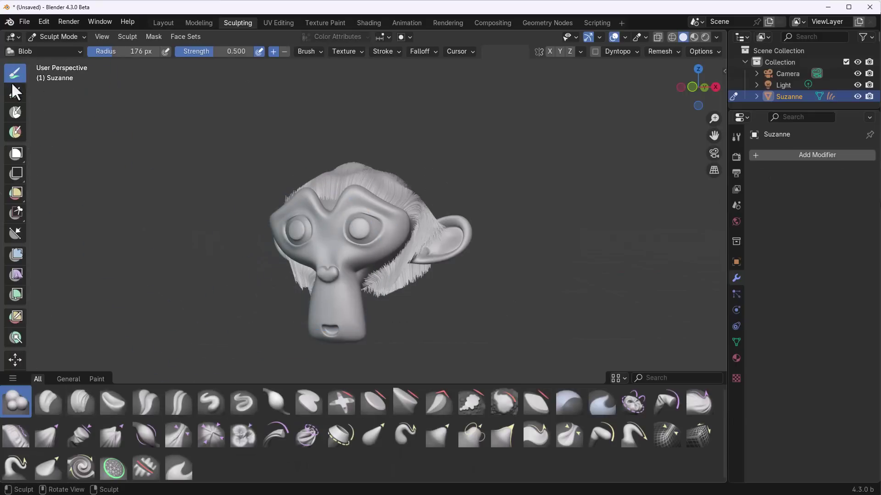
# Step: Thicken Suzanne's ear rim with the Inflate/Deflate brush
pyautogui.scroll(-2, 26, 222)
pyautogui.scroll(-3, 25, 230)
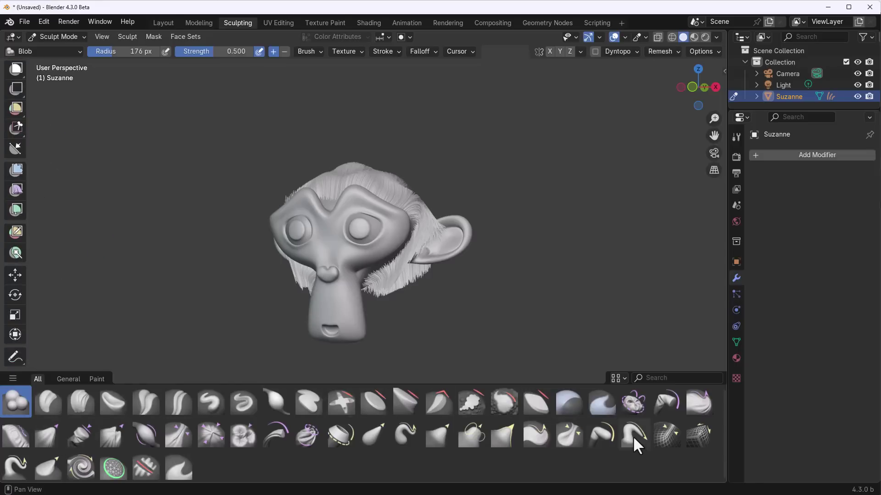
pyautogui.moveTo(419, 295); pyautogui.dragTo(386, 295, button='middle')
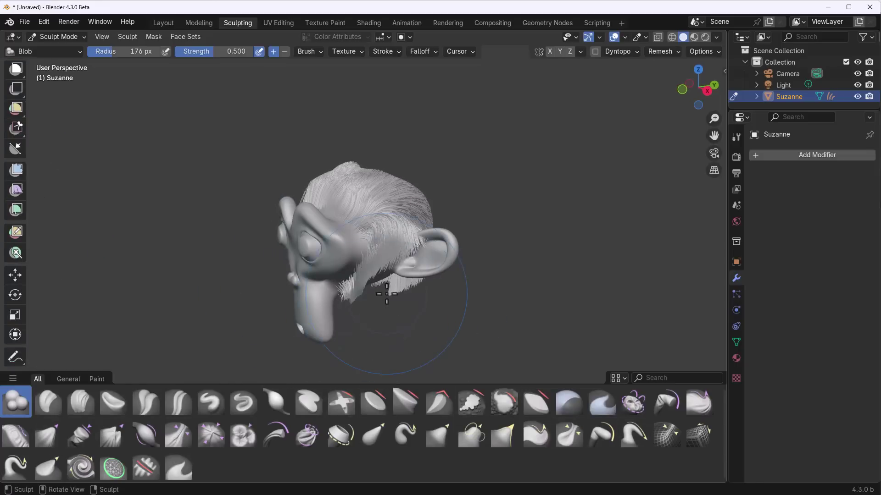
pyautogui.scroll(2, 387, 294)
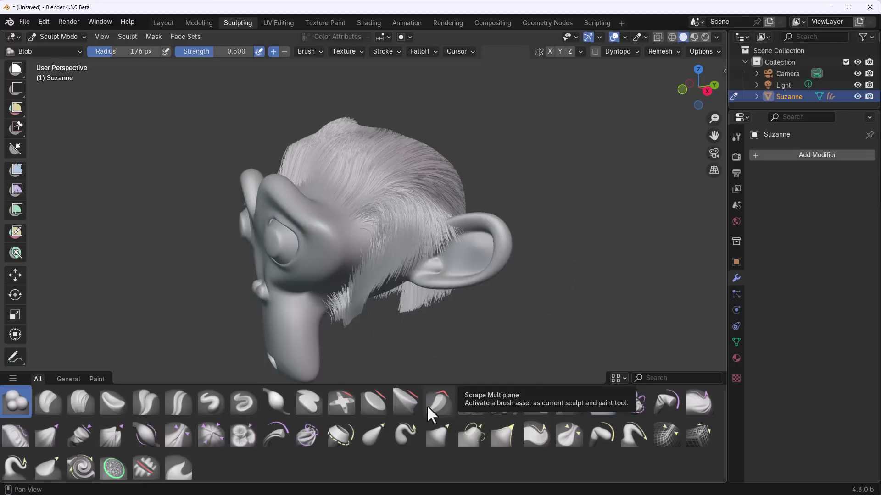
pyautogui.moveTo(373, 289); pyautogui.dragTo(393, 285, button='middle')
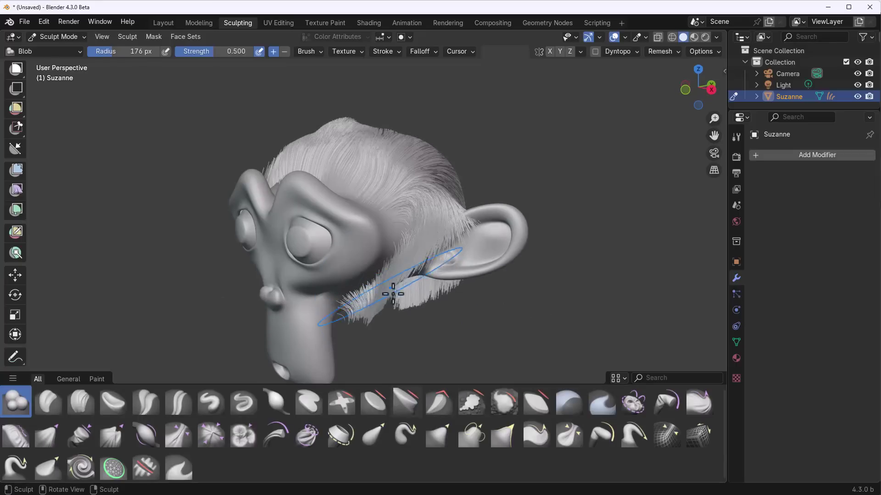
pyautogui.moveTo(495, 315)
pyautogui.keyDown('shift'); pyautogui.mouseDown(button='middle')
pyautogui.moveTo(472, 236)
pyautogui.moveTo(405, 278)
pyautogui.mouseUp(button='middle'); pyautogui.keyUp('shift')
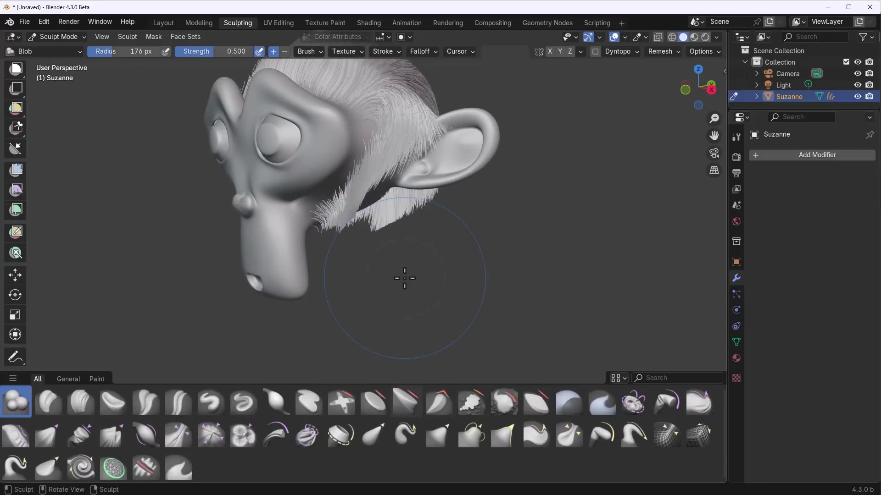
pyautogui.click(276, 399)
pyautogui.scroll(5, 501, 179)
pyautogui.keyDown('shift'); pyautogui.moveTo(501, 179); pyautogui.dragTo(402, 369, button='middle'); pyautogui.keyUp('shift')
pyautogui.moveTo(428, 323); pyautogui.dragTo(414, 309, button='middle')
pyautogui.moveTo(464, 265)
pyautogui.mouseDown()
pyautogui.moveTo(381, 332)
pyautogui.moveTo(413, 318)
pyautogui.moveTo(450, 215)
pyautogui.moveTo(435, 309)
pyautogui.moveTo(377, 327)
pyautogui.moveTo(444, 247)
pyautogui.moveTo(383, 306)
pyautogui.mouseUp()
# Step: Bulge the cheek and muzzle beside and below the nose with the Blob brush
pyautogui.scroll(-6, 364, 305)
pyautogui.moveTo(341, 301); pyautogui.dragTo(362, 295, button='middle')
pyautogui.moveTo(342, 328)
pyautogui.keyDown('shift'); pyautogui.mouseDown(button='middle')
pyautogui.moveTo(381, 210)
pyautogui.moveTo(382, 158)
pyautogui.mouseUp(button='middle'); pyautogui.keyUp('shift')
pyautogui.scroll(3, 382, 161)
pyautogui.moveTo(379, 226); pyautogui.dragTo(354, 248, button='middle')
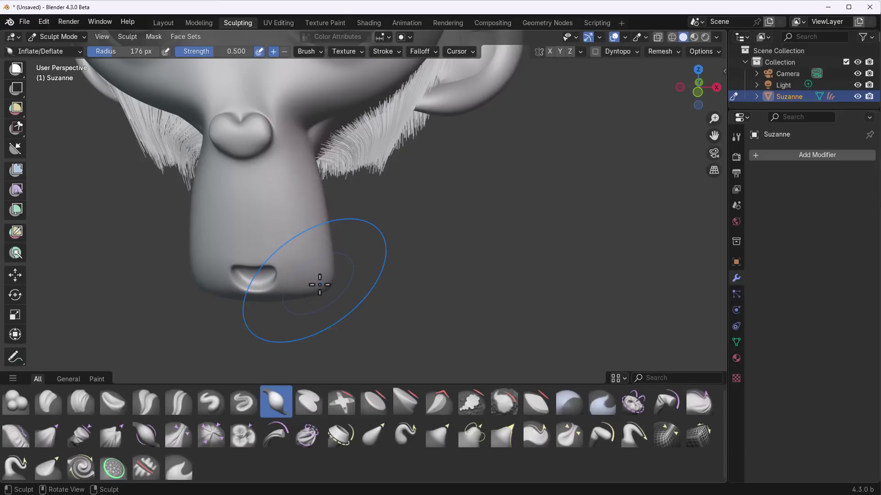
pyautogui.scroll(-6, 320, 285)
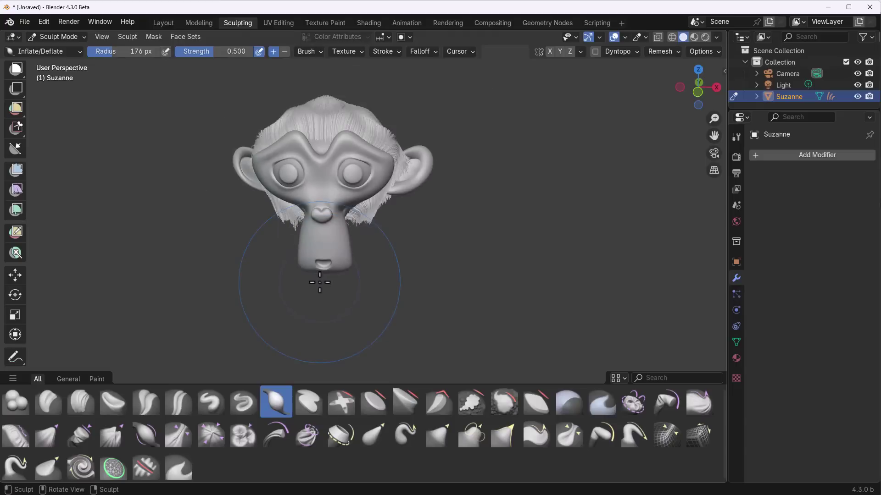
pyautogui.scroll(4, 320, 281)
pyautogui.moveTo(322, 267); pyautogui.dragTo(349, 248, button='middle')
pyautogui.keyDown('shift'); pyautogui.moveTo(537, 110); pyautogui.dragTo(547, 211, button='middle'); pyautogui.keyUp('shift')
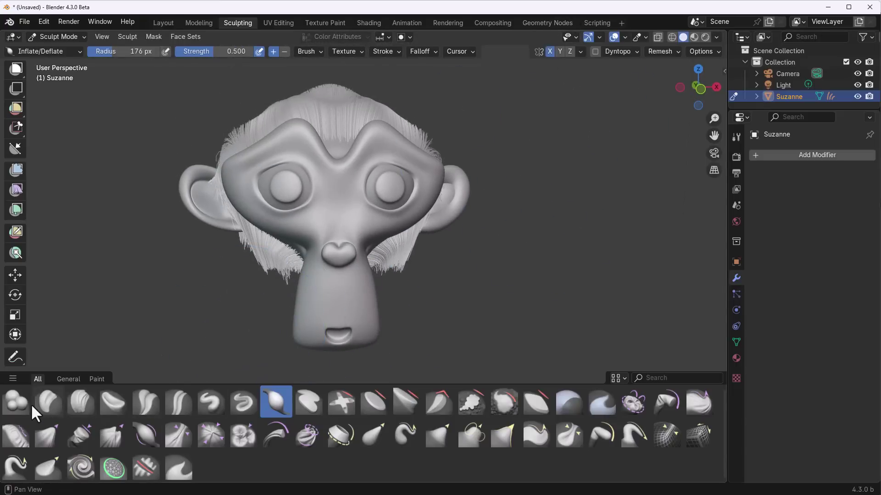
pyautogui.click(18, 402)
pyautogui.scroll(3, 542, 291)
pyautogui.moveTo(543, 291)
pyautogui.mouseDown(button='middle')
pyautogui.moveTo(294, 178)
pyautogui.moveTo(258, 237)
pyautogui.moveTo(236, 252)
pyautogui.moveTo(236, 196)
pyautogui.mouseUp(button='middle')
pyautogui.moveTo(249, 207); pyautogui.dragTo(223, 254)
pyautogui.moveTo(202, 206)
pyautogui.mouseDown()
pyautogui.moveTo(174, 181)
pyautogui.moveTo(233, 303)
pyautogui.mouseUp()
pyautogui.moveTo(241, 235)
pyautogui.mouseDown()
pyautogui.moveTo(261, 340)
pyautogui.moveTo(255, 325)
pyautogui.mouseUp()
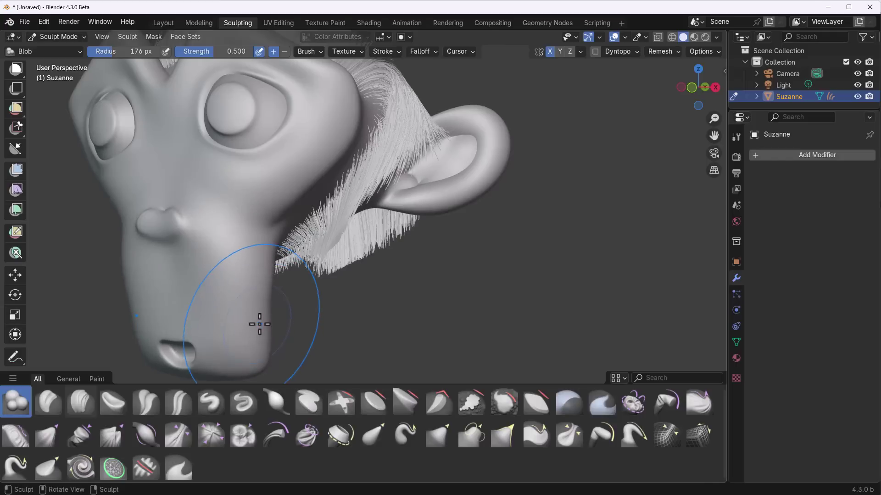
# Step: Toggle the shelf between General and Paint brushes, then add and show the Simulation catalog
pyautogui.click(74, 379)
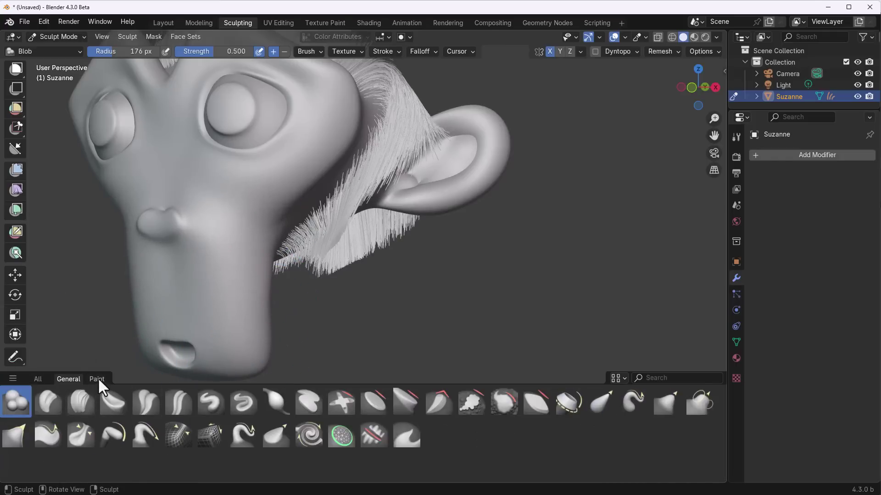
pyautogui.click(98, 378)
pyautogui.click(70, 379)
pyautogui.click(100, 382)
pyautogui.click(68, 379)
pyautogui.click(95, 379)
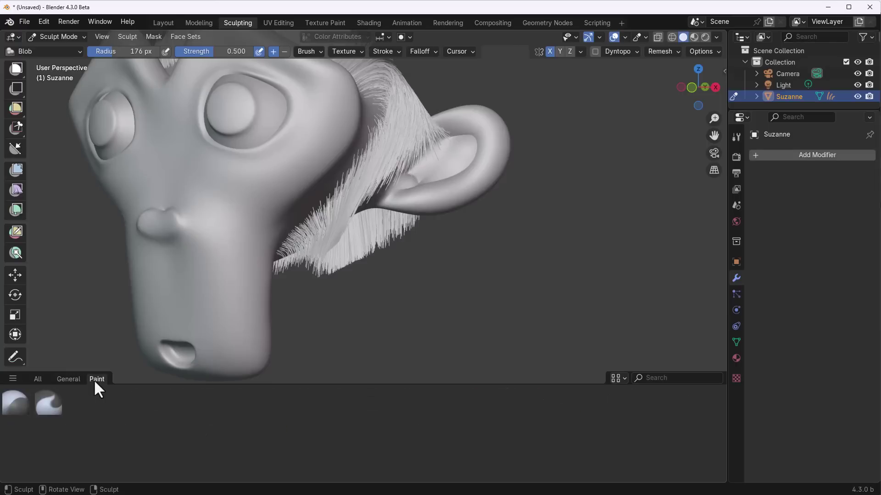
pyautogui.click(12, 378)
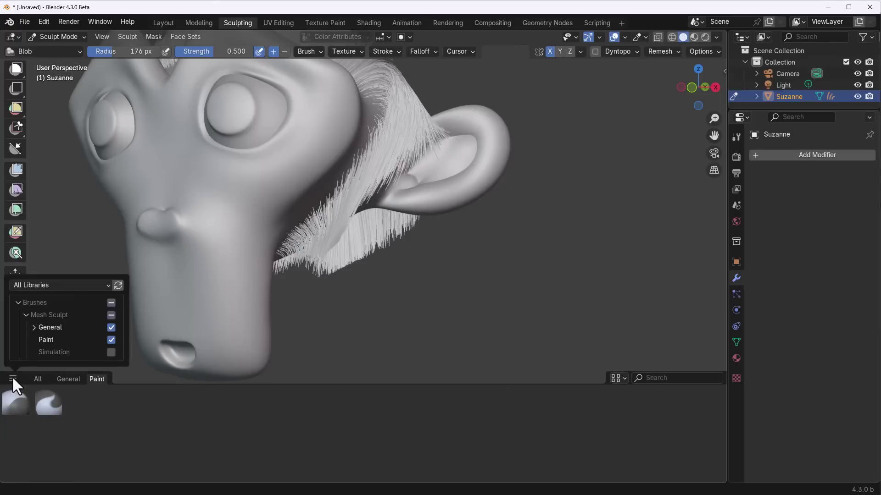
pyautogui.click(110, 351)
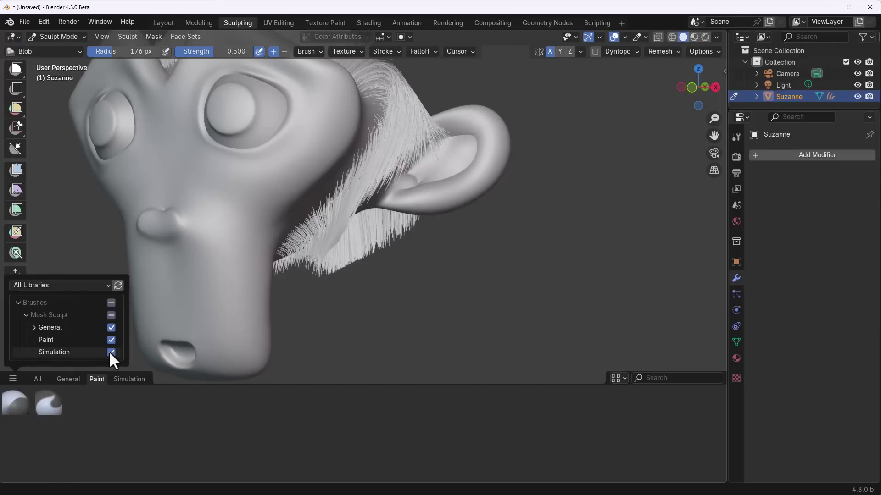
pyautogui.click(129, 379)
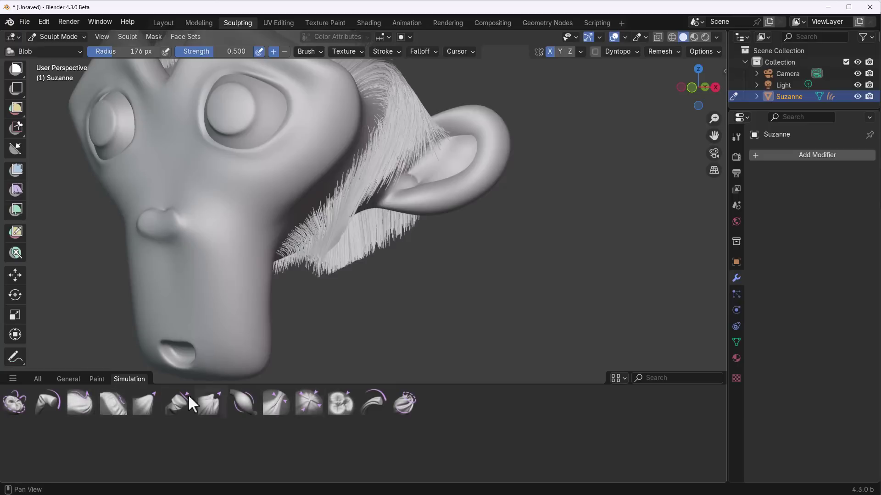
# Step: Add the General sub-catalogs Add & Subtract, Contrast, Transform and Utilities as shelf tabs
pyautogui.click(13, 379)
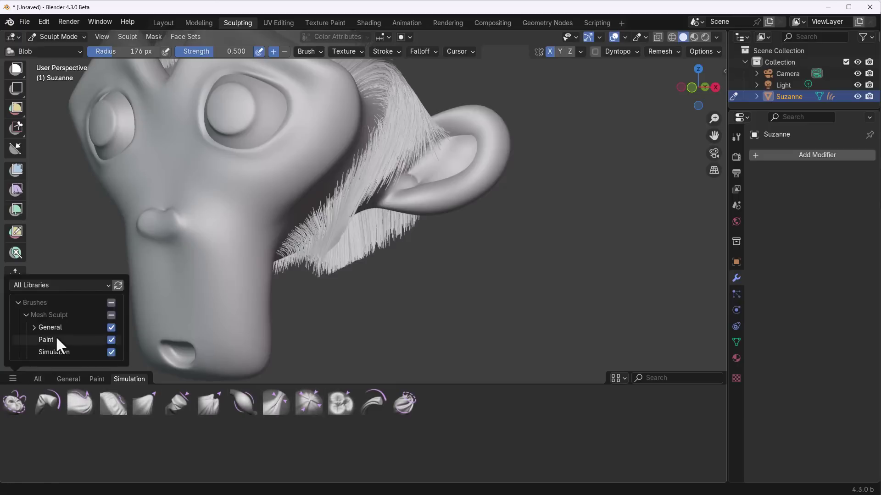
pyautogui.click(34, 328)
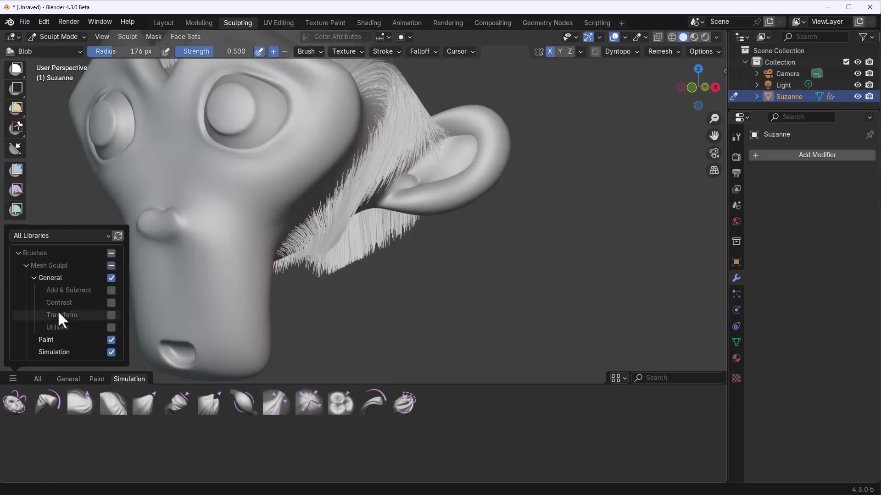
pyautogui.click(111, 289)
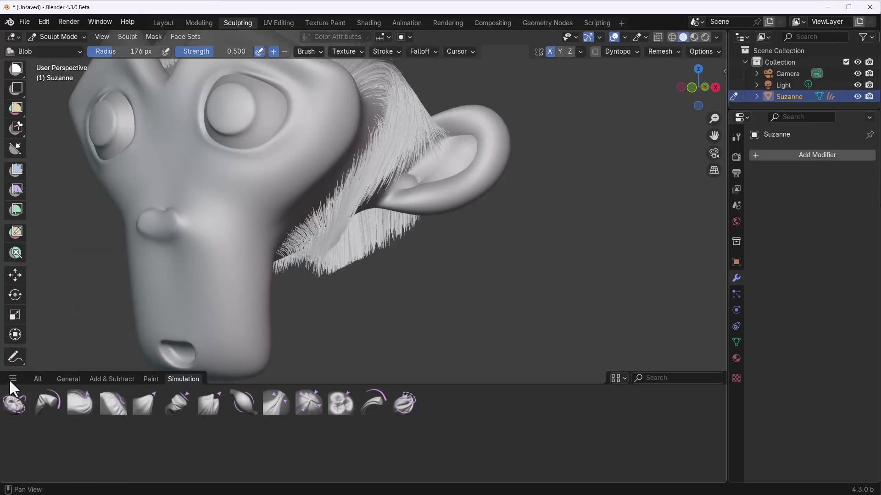
pyautogui.click(11, 379)
pyautogui.click(33, 327)
pyautogui.click(111, 303)
pyautogui.click(111, 315)
pyautogui.click(111, 326)
# Step: Browse the Add & Subtract, Contrast, Transform, Utilities, Simulation and Paint tabs, then view the asset library list
pyautogui.click(130, 379)
pyautogui.click(153, 379)
pyautogui.click(193, 379)
pyautogui.click(229, 380)
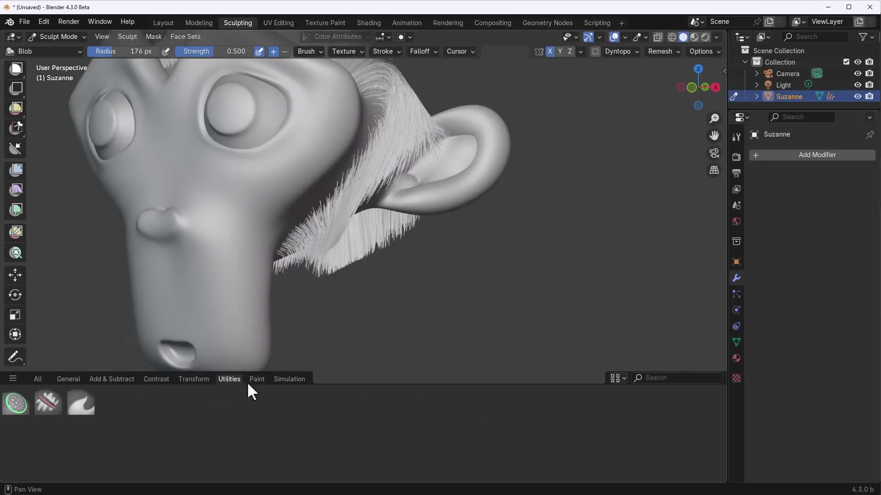
pyautogui.click(280, 380)
pyautogui.click(264, 379)
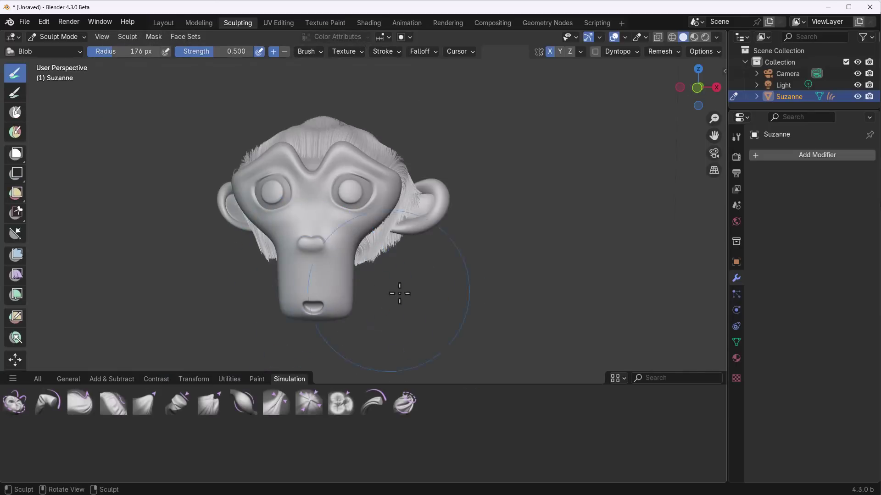
pyautogui.moveTo(373, 291); pyautogui.dragTo(342, 289, button='middle')
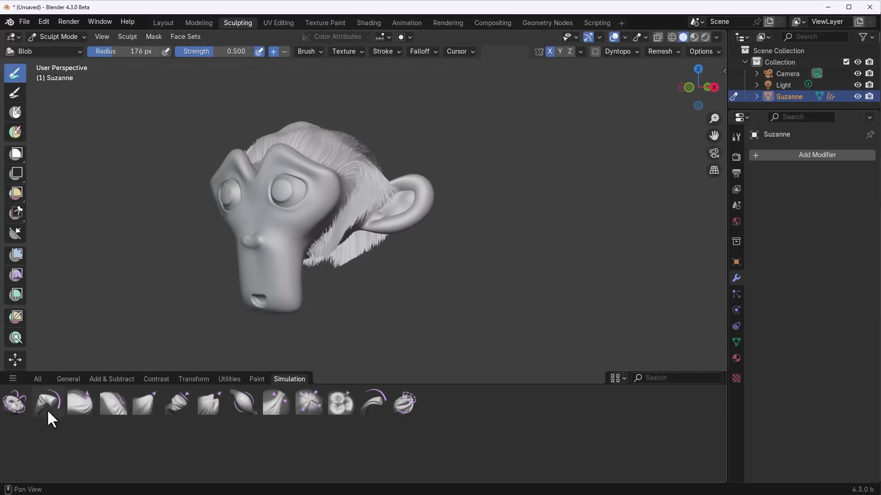
pyautogui.click(13, 378)
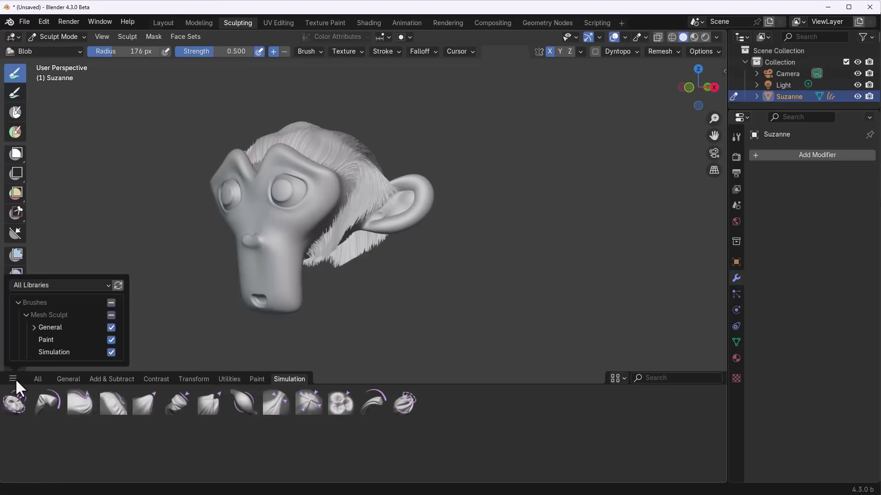
pyautogui.click(107, 285)
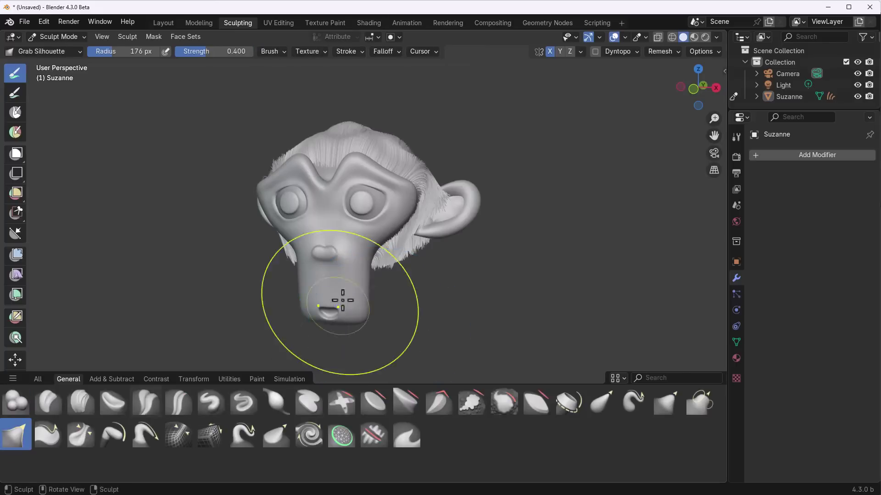
pyautogui.scroll(3, 346, 286)
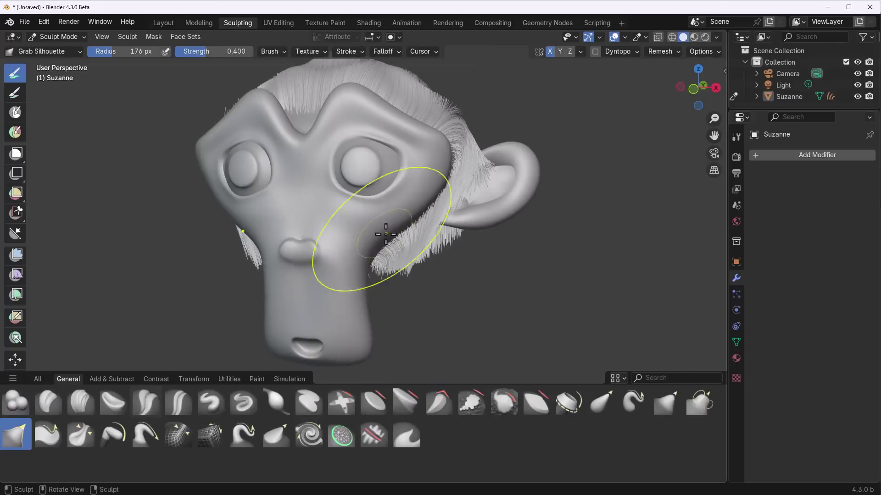
# Step: Pull Suzanne's jaw outward with a grab stroke
pyautogui.moveTo(370, 323); pyautogui.dragTo(286, 253, button='middle')
pyautogui.moveTo(286, 252); pyautogui.dragTo(243, 306)
pyautogui.moveTo(242, 309); pyautogui.dragTo(387, 278, button='middle')
pyautogui.scroll(5, 388, 277)
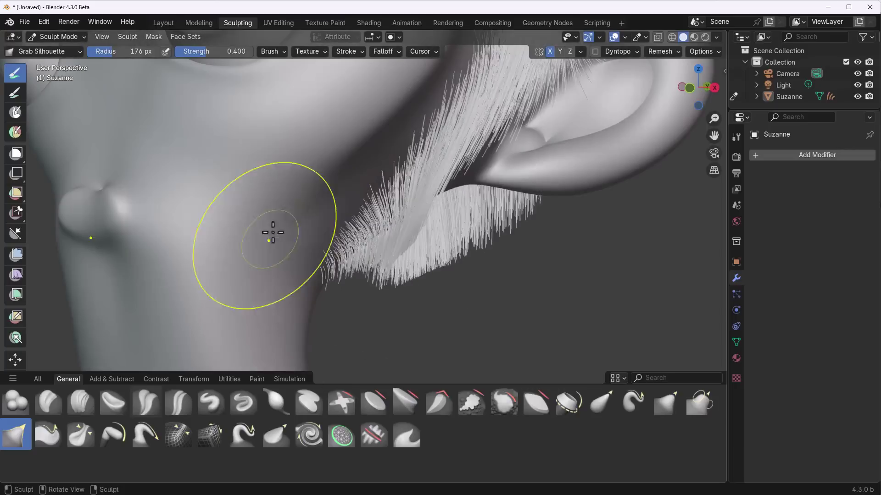
pyautogui.scroll(-5, 359, 216)
# Step: Switch to Crease Sharp with a 93 px radius and strength 0.155
pyautogui.click(179, 403)
pyautogui.press('f')
pyautogui.click(433, 224)
pyautogui.moveTo(431, 220); pyautogui.dragTo(416, 177, button='middle')
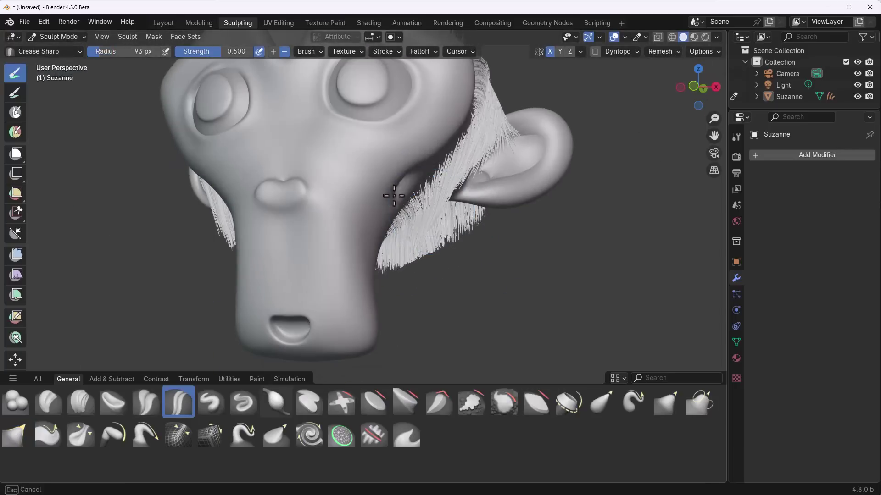
pyautogui.moveTo(208, 54); pyautogui.dragTo(185, 55)
pyautogui.moveTo(384, 197); pyautogui.dragTo(354, 244, button='middle')
pyautogui.moveTo(355, 280); pyautogui.dragTo(357, 251, button='middle')
pyautogui.moveTo(204, 52); pyautogui.dragTo(209, 53)
pyautogui.moveTo(366, 197)
pyautogui.mouseDown(button='middle')
pyautogui.moveTo(379, 242)
pyautogui.moveTo(403, 260)
pyautogui.mouseUp(button='middle')
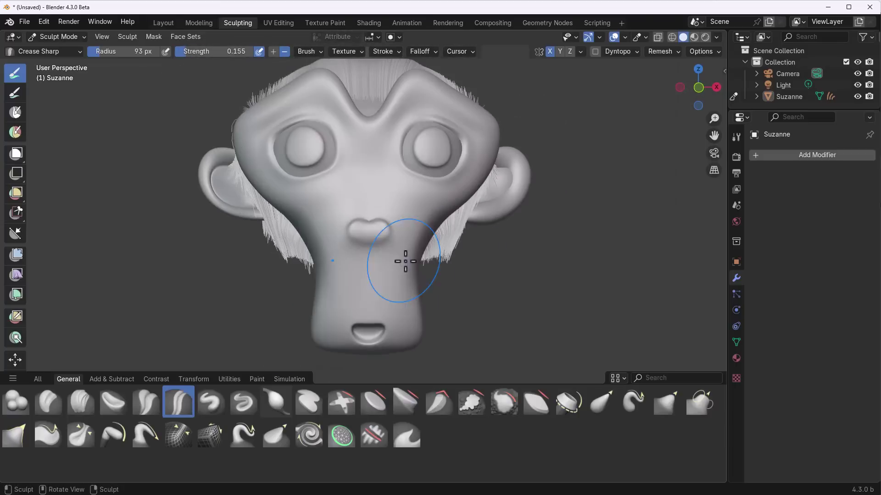
# Step: Set Grab Silhouette's radius to 151 px, then choose the Clay brush from the asset shelf
pyautogui.click(15, 435)
pyautogui.press('f')
pyautogui.click(337, 352)
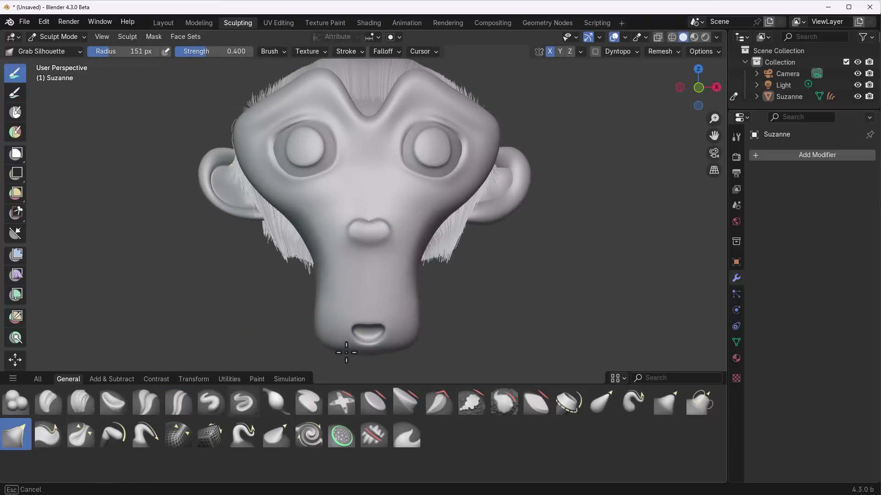
pyautogui.moveTo(527, 170)
pyautogui.mouseDown(button='middle')
pyautogui.moveTo(540, 157)
pyautogui.moveTo(389, 118)
pyautogui.moveTo(445, 102)
pyautogui.moveTo(334, 255)
pyautogui.moveTo(404, 335)
pyautogui.moveTo(344, 308)
pyautogui.moveTo(400, 283)
pyautogui.moveTo(478, 275)
pyautogui.mouseUp(button='middle')
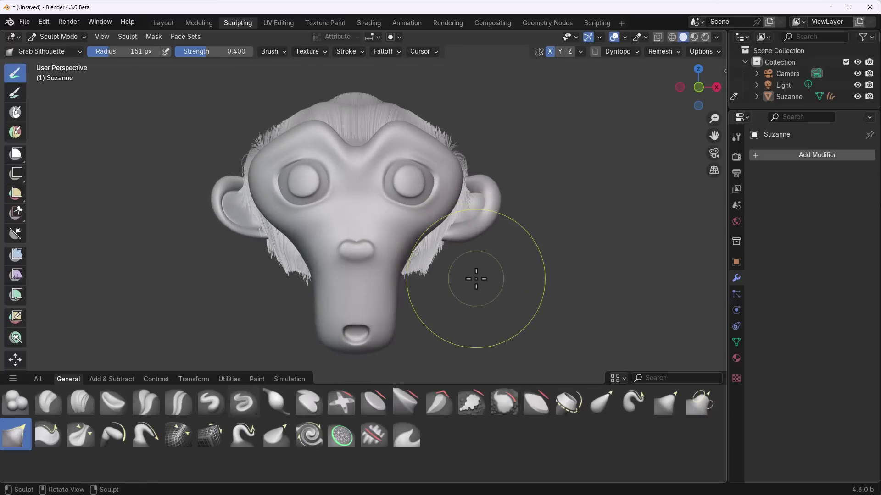
pyautogui.click(49, 403)
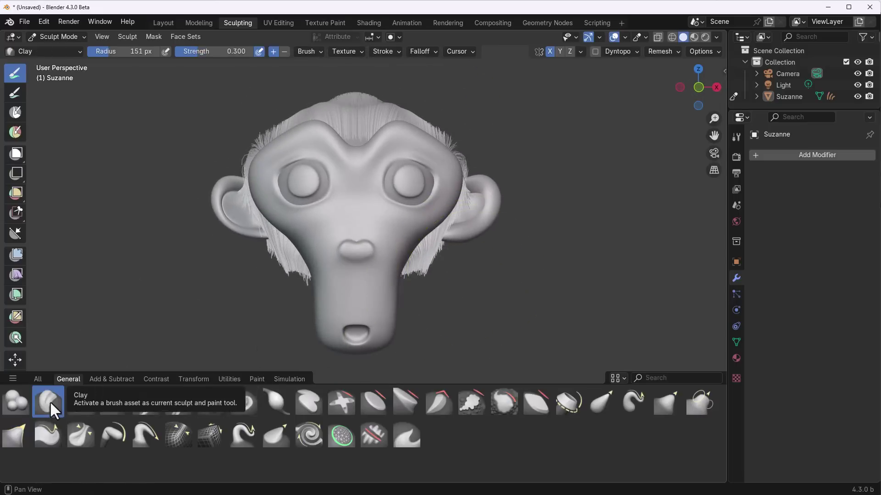
# Step: Duplicate the Blob brush as a new asset named Blobx1 and save it
pyautogui.click(15, 401)
pyautogui.click(736, 137)
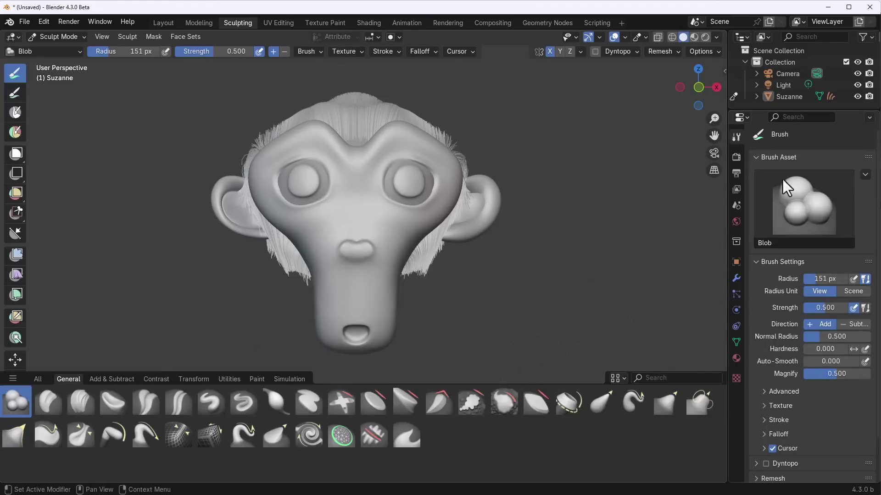
pyautogui.click(865, 175)
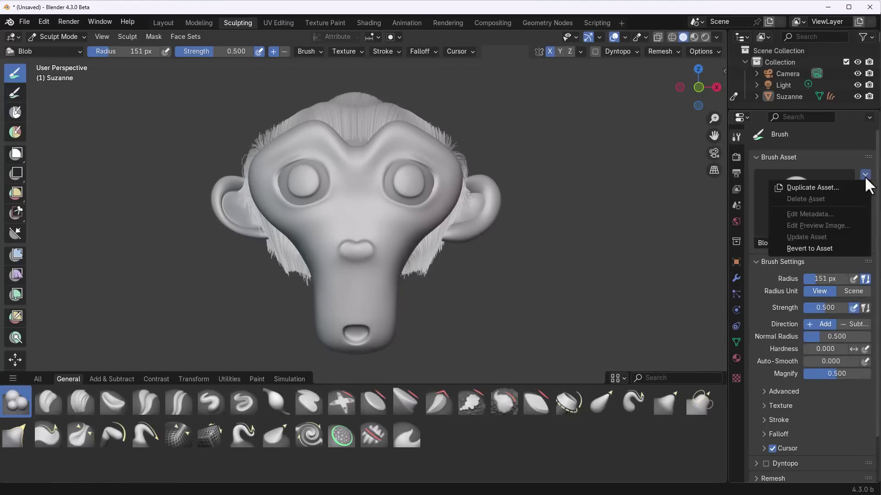
pyautogui.click(832, 187)
pyautogui.click(820, 188)
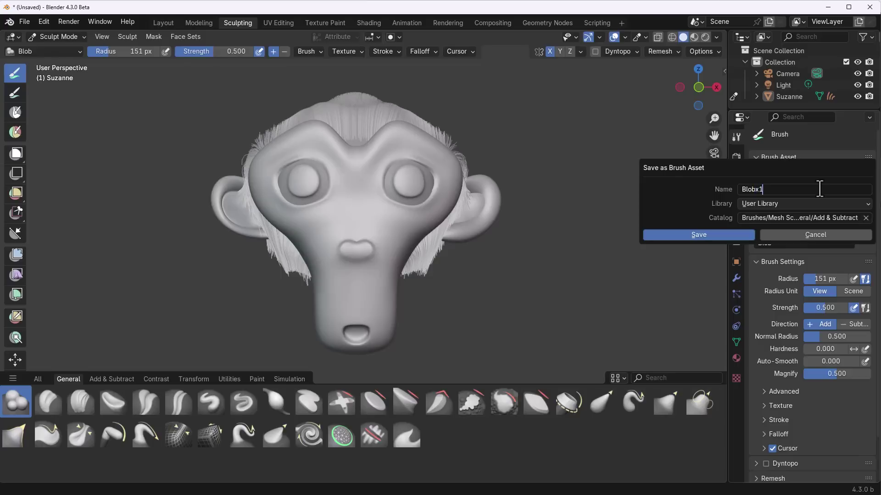
pyautogui.click(728, 236)
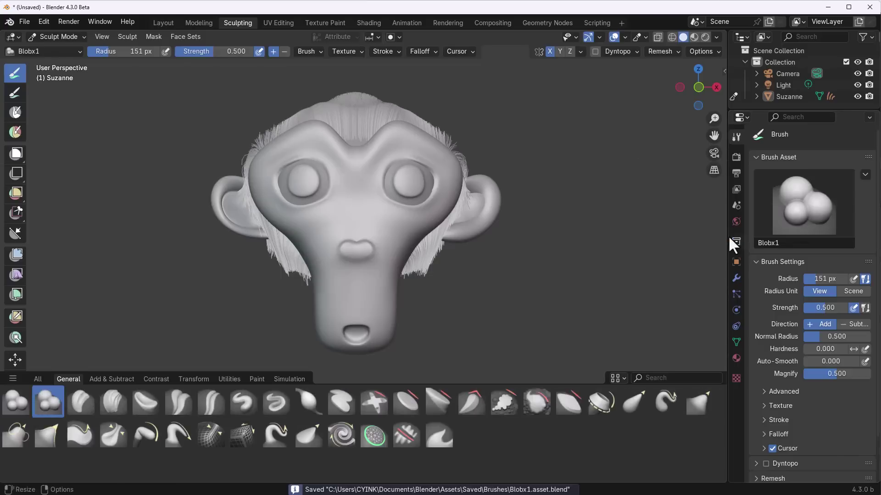
# Step: Give Blobx1 hardness 0.636 and stroke spacing 175%
pyautogui.moveTo(828, 350); pyautogui.dragTo(847, 350)
pyautogui.scroll(-3, 764, 356)
pyautogui.click(765, 356)
pyautogui.click(765, 354)
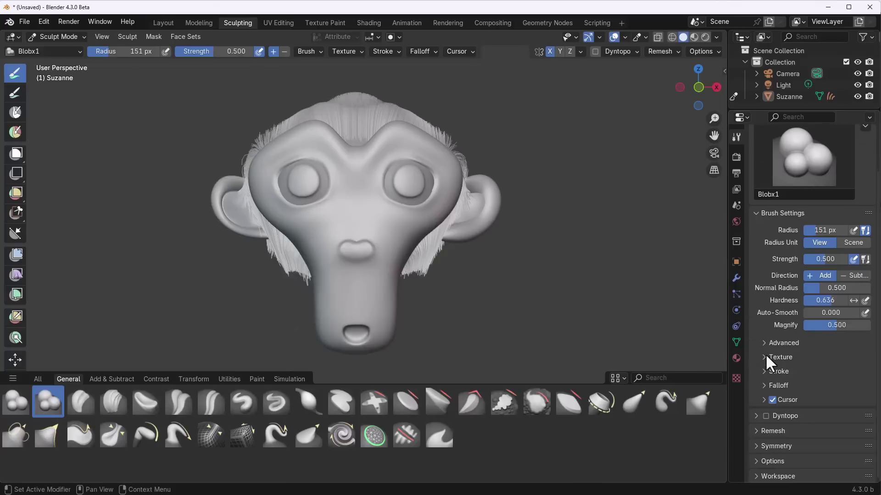
pyautogui.click(769, 371)
pyautogui.scroll(-4, 766, 365)
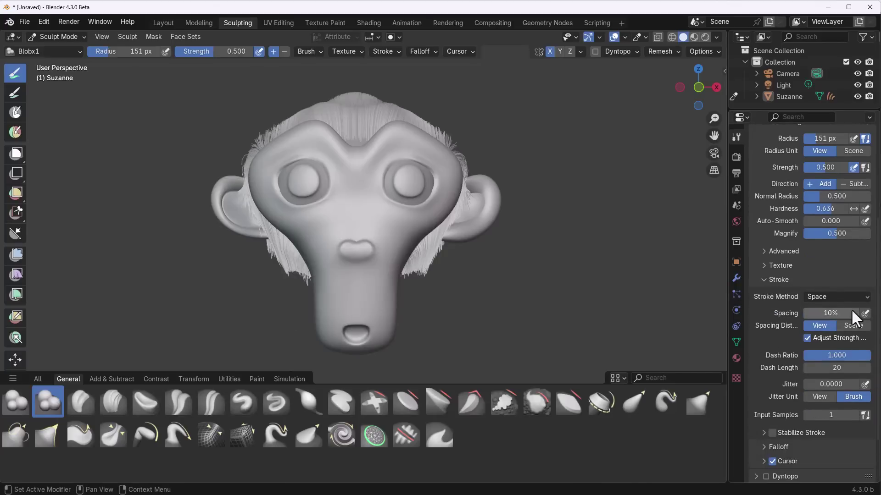
pyautogui.moveTo(814, 310); pyautogui.dragTo(844, 310)
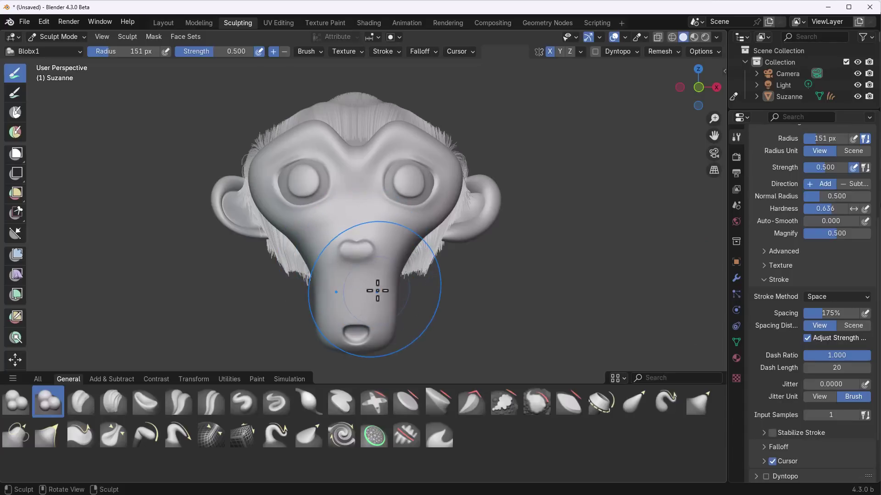
# Step: Shrink the Blobx1 brush radius to 21 px
pyautogui.press('f')
pyautogui.click(319, 289)
pyautogui.scroll(5, 373, 264)
pyautogui.moveTo(377, 269); pyautogui.dragTo(362, 270, button='middle')
# Step: Add a Multiresolution modifier and subdivide it to level 2
pyautogui.click(736, 278)
pyautogui.click(818, 155)
pyautogui.write('mult')
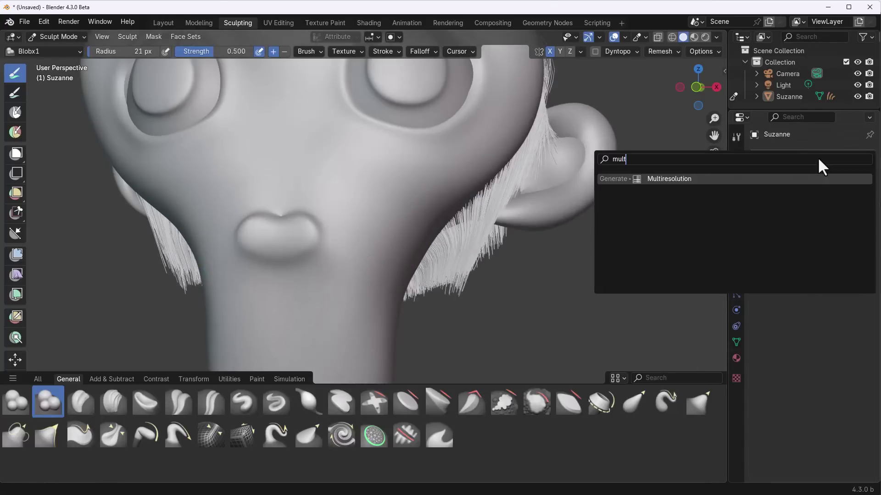
pyautogui.press('Return')
pyautogui.click(832, 274)
pyautogui.click(832, 274)
pyautogui.scroll(-4, 419, 266)
pyautogui.scroll(3, 416, 271)
pyautogui.moveTo(413, 289); pyautogui.dragTo(344, 271, button='middle')
pyautogui.scroll(2, 350, 268)
# Step: Stamp a mirrored row of Blobx1 dots and a Blob ridge down the muzzle
pyautogui.moveTo(392, 154); pyautogui.dragTo(342, 316)
pyautogui.click(16, 403)
pyautogui.moveTo(352, 157); pyautogui.dragTo(298, 314)
pyautogui.moveTo(378, 275)
pyautogui.mouseDown(button='middle')
pyautogui.moveTo(358, 252)
pyautogui.moveTo(404, 273)
pyautogui.moveTo(396, 264)
pyautogui.moveTo(418, 252)
pyautogui.mouseUp(button='middle')
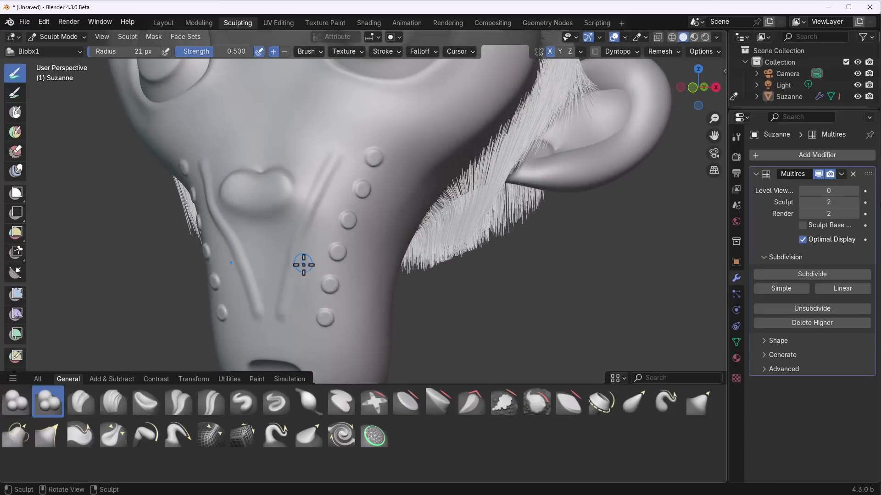
# Step: Set an 88 px radius and stamp a large round blob on the cheek
pyautogui.press('f')
pyautogui.click(335, 257)
pyautogui.moveTo(388, 231); pyautogui.dragTo(366, 228, button='middle')
pyautogui.click(333, 150)
pyautogui.scroll(-5, 312, 254)
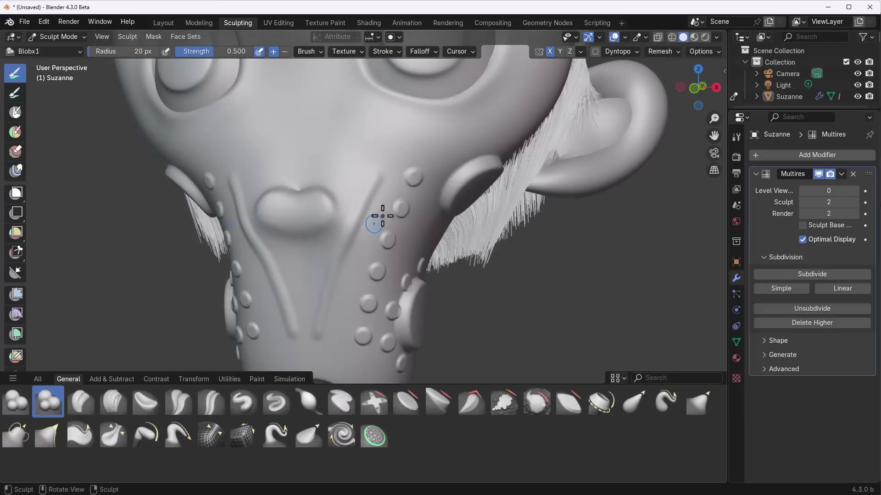
pyautogui.moveTo(516, 98); pyautogui.dragTo(420, 222, button='middle')
pyautogui.scroll(1, 420, 222)
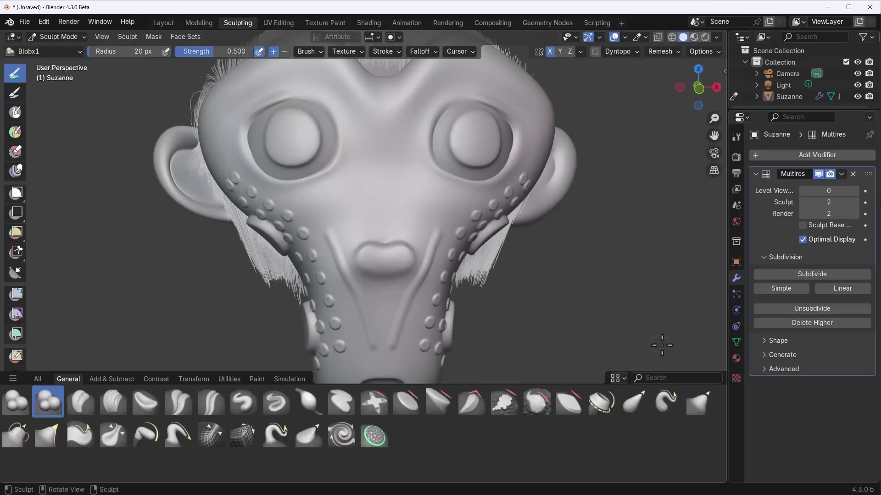
pyautogui.moveTo(556, 255); pyautogui.dragTo(552, 246, button='middle')
pyautogui.scroll(-1, 552, 247)
pyautogui.click(20, 405)
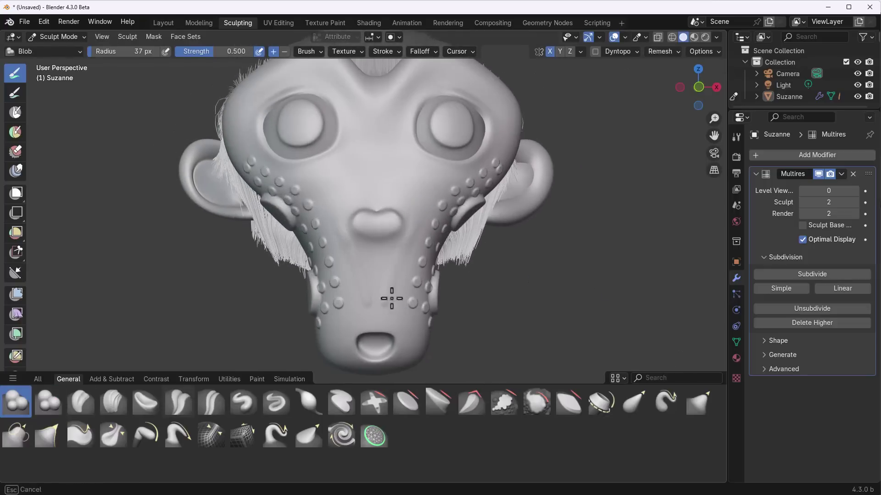
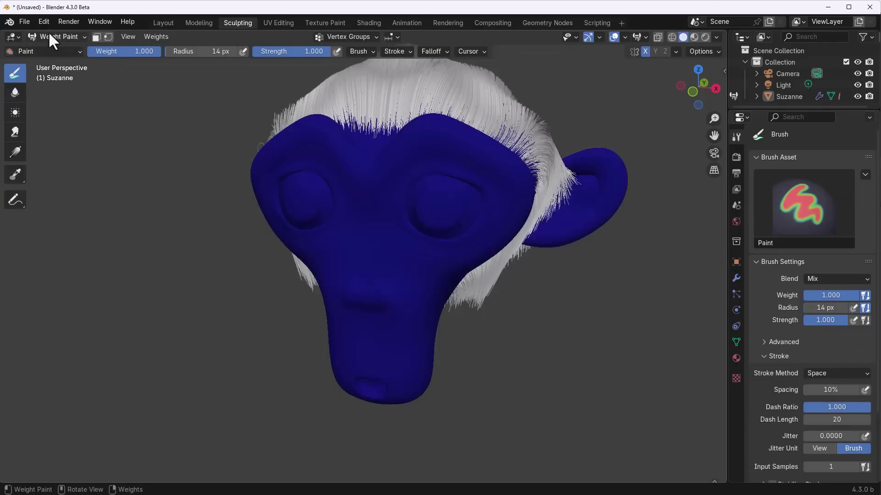
# Step: Switch Suzanne into Texture Paint mode and orbit to view it from above
pyautogui.click(57, 111)
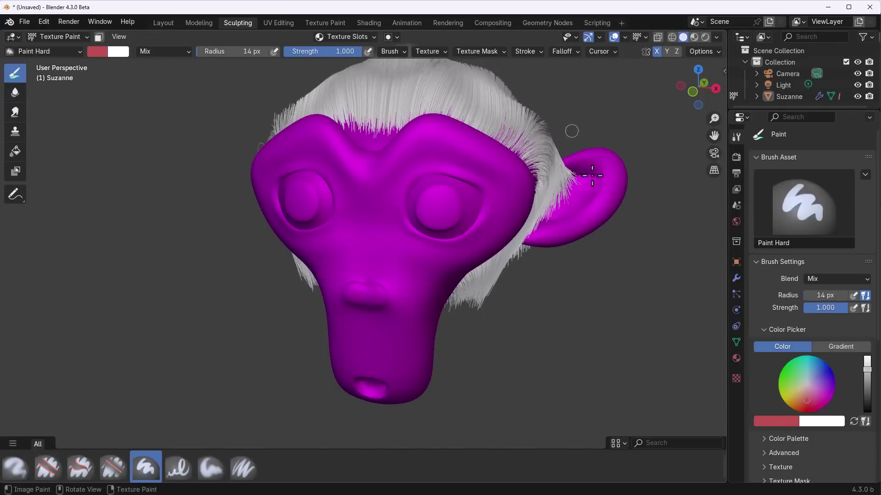
pyautogui.moveTo(422, 255); pyautogui.dragTo(395, 238, button='middle')
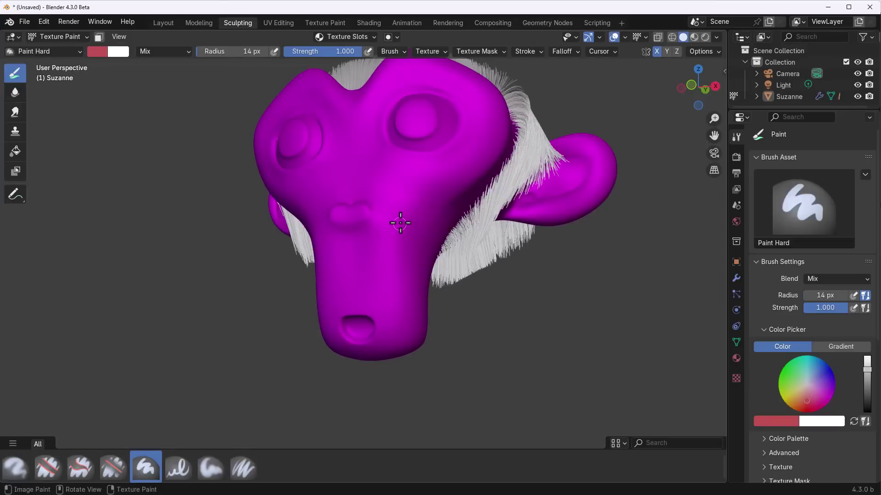
pyautogui.scroll(-1, 400, 224)
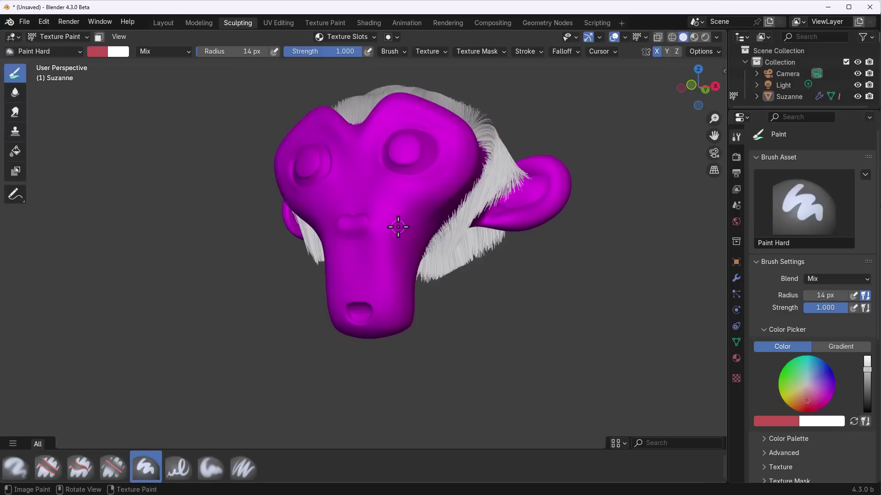
# Step: Add a Suzanne Base Color paint texture slot and view Suzanne from the front
pyautogui.click(370, 37)
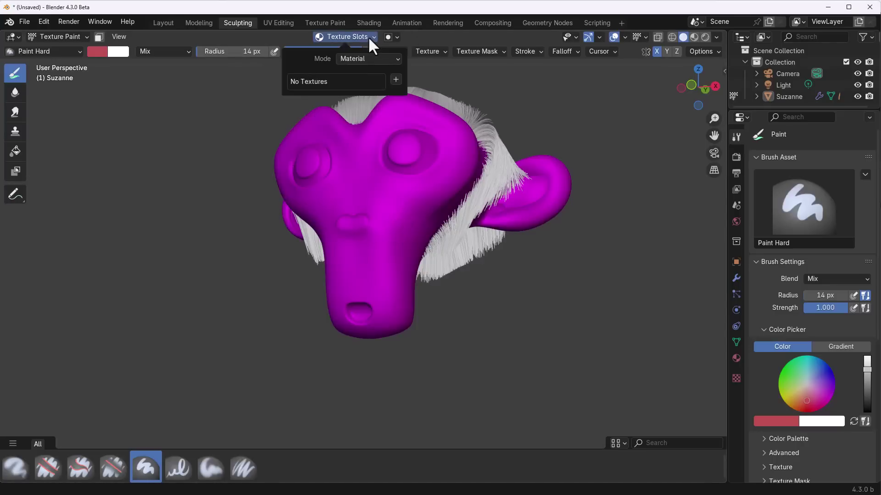
pyautogui.click(395, 80)
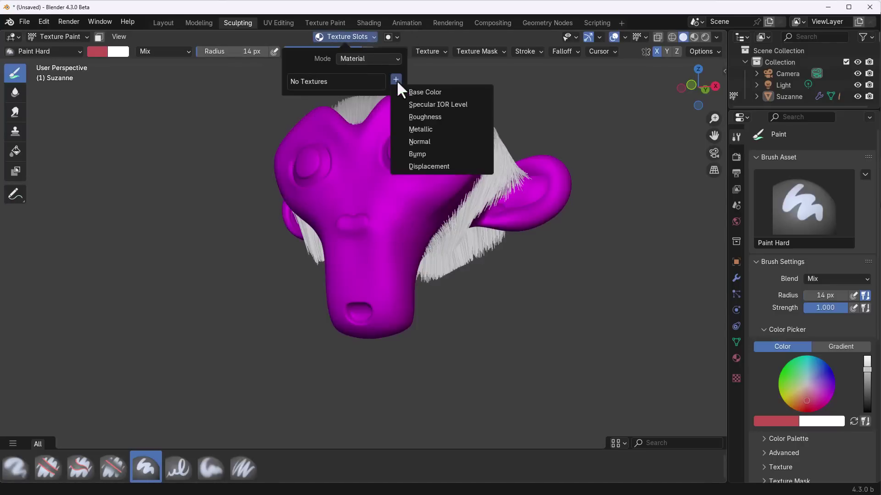
pyautogui.click(441, 90)
pyautogui.click(414, 193)
pyautogui.press('KP_1')
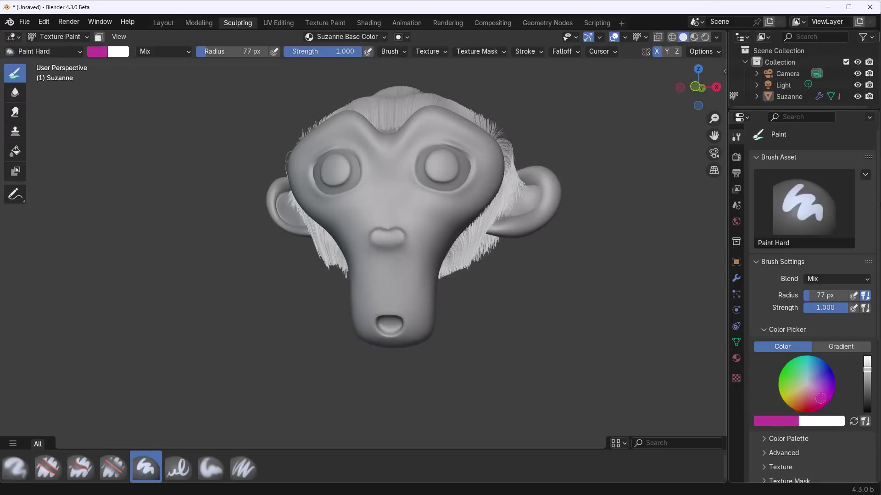
# Step: Paint magenta across Suzanne's face, muzzle, forehead and around the eyes
pyautogui.moveTo(821, 399); pyautogui.dragTo(819, 397)
pyautogui.moveTo(450, 229); pyautogui.dragTo(390, 220, button='middle')
pyautogui.moveTo(367, 262)
pyautogui.mouseDown()
pyautogui.moveTo(384, 270)
pyautogui.moveTo(338, 246)
pyautogui.mouseUp()
pyautogui.moveTo(338, 246); pyautogui.dragTo(376, 239, button='middle')
pyautogui.scroll(2, 376, 238)
pyautogui.moveTo(367, 220)
pyautogui.mouseDown()
pyautogui.moveTo(359, 136)
pyautogui.moveTo(447, 208)
pyautogui.moveTo(393, 344)
pyautogui.moveTo(468, 173)
pyautogui.mouseUp()
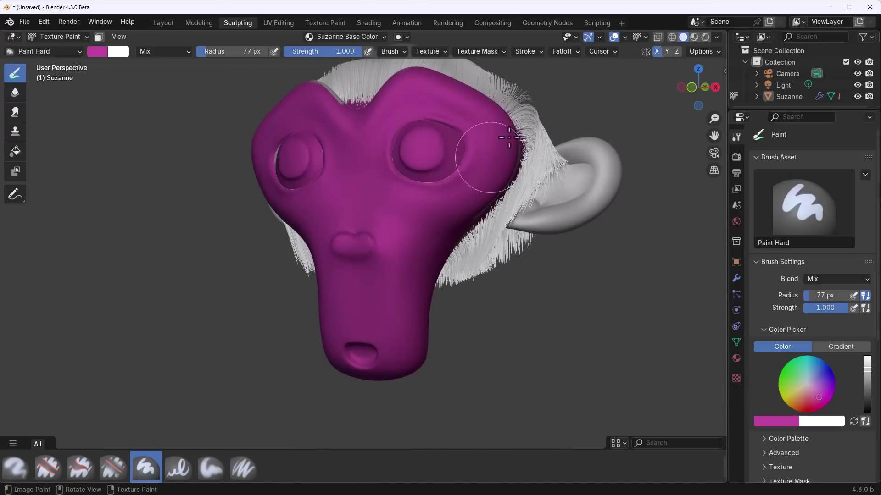
# Step: Paint most of the face olive-yellow
pyautogui.click(794, 373)
pyautogui.click(793, 395)
pyautogui.moveTo(407, 252)
pyautogui.mouseDown()
pyautogui.moveTo(398, 82)
pyautogui.moveTo(364, 260)
pyautogui.moveTo(383, 372)
pyautogui.mouseUp()
# Step: With a 34 px salmon-red brush, paint two ear stripes and a forehead stripe
pyautogui.click(802, 399)
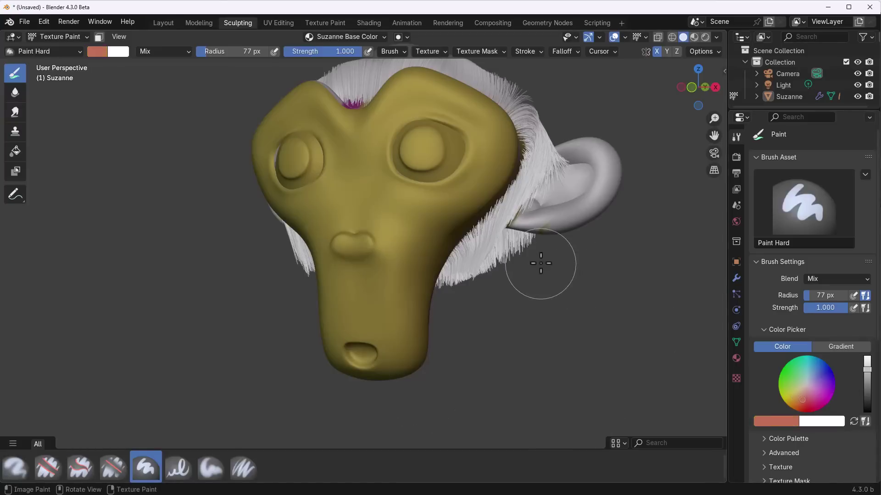
pyautogui.press('f')
pyautogui.click(535, 256)
pyautogui.moveTo(545, 246); pyautogui.dragTo(660, 114)
pyautogui.moveTo(517, 250); pyautogui.dragTo(602, 139)
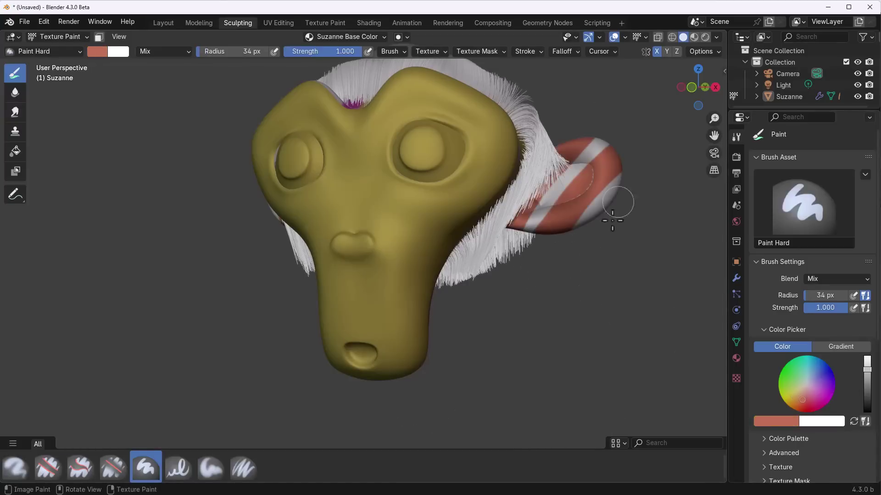
pyautogui.moveTo(348, 344); pyautogui.dragTo(419, 359, button='middle')
pyautogui.moveTo(413, 96); pyautogui.dragTo(410, 210)
pyautogui.moveTo(404, 117); pyautogui.dragTo(418, 111)
# Step: Paint red diagonal strokes on the neck and below the mouth at 16 px, then 10 px
pyautogui.press('f')
pyautogui.click(431, 299)
pyautogui.moveTo(432, 303); pyautogui.dragTo(467, 274)
pyautogui.moveTo(467, 274); pyautogui.dragTo(409, 301, button='middle')
pyautogui.moveTo(409, 301); pyautogui.dragTo(402, 334)
pyautogui.moveTo(422, 271); pyautogui.dragTo(422, 256, button='middle')
pyautogui.scroll(5, 420, 275)
pyautogui.press('f')
pyautogui.click(423, 387)
pyautogui.moveTo(420, 384)
pyautogui.mouseDown()
pyautogui.moveTo(417, 433)
pyautogui.moveTo(441, 436)
pyautogui.mouseUp()
pyautogui.moveTo(395, 360); pyautogui.dragTo(378, 416)
pyautogui.scroll(-3, 459, 289)
# Step: Paint black lines along the underside of the neck
pyautogui.moveTo(459, 289); pyautogui.dragTo(461, 314, button='middle')
pyautogui.moveTo(867, 370); pyautogui.dragTo(866, 413)
pyautogui.moveTo(454, 366); pyautogui.dragTo(454, 342, button='middle')
pyautogui.scroll(1, 454, 342)
pyautogui.moveTo(439, 337)
pyautogui.mouseDown()
pyautogui.moveTo(467, 268)
pyautogui.moveTo(505, 246)
pyautogui.mouseUp()
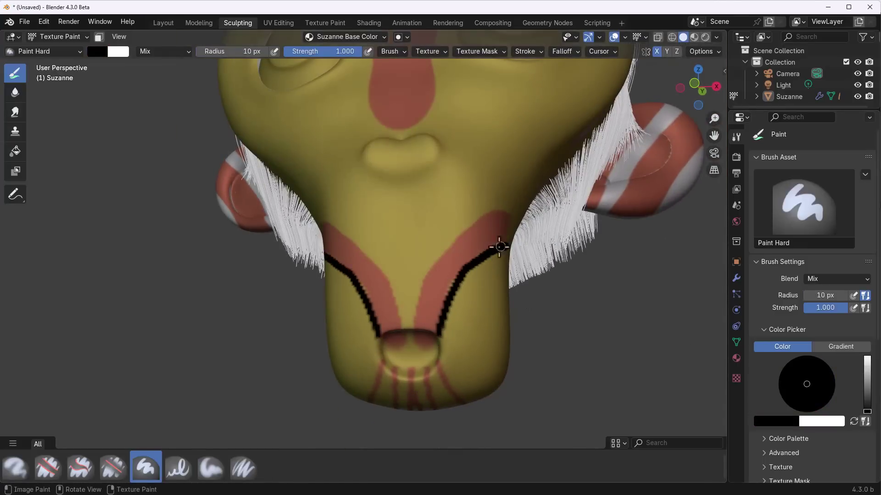
pyautogui.scroll(-2, 440, 327)
# Step: Outline the forehead stripe in white and paint a white line up the neck
pyautogui.moveTo(434, 280); pyautogui.dragTo(468, 316, button='middle')
pyautogui.scroll(1, 464, 294)
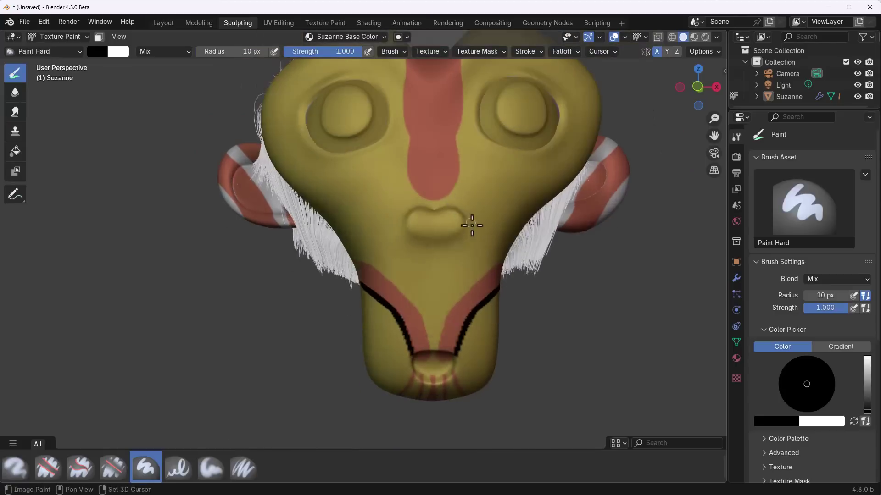
pyautogui.keyDown('shift'); pyautogui.moveTo(454, 206); pyautogui.dragTo(430, 287, button='middle'); pyautogui.keyUp('shift')
pyautogui.click(867, 356)
pyautogui.moveTo(436, 141)
pyautogui.mouseDown()
pyautogui.moveTo(431, 273)
pyautogui.moveTo(408, 293)
pyautogui.mouseUp()
pyautogui.scroll(-2, 435, 225)
pyautogui.moveTo(435, 225)
pyautogui.mouseDown(button='middle')
pyautogui.moveTo(424, 359)
pyautogui.moveTo(385, 362)
pyautogui.mouseUp(button='middle')
pyautogui.moveTo(385, 362)
pyautogui.mouseDown()
pyautogui.moveTo(399, 309)
pyautogui.moveTo(479, 243)
pyautogui.mouseUp()
# Step: Orbit around Suzanne to inspect the finished paint job
pyautogui.scroll(-1, 474, 251)
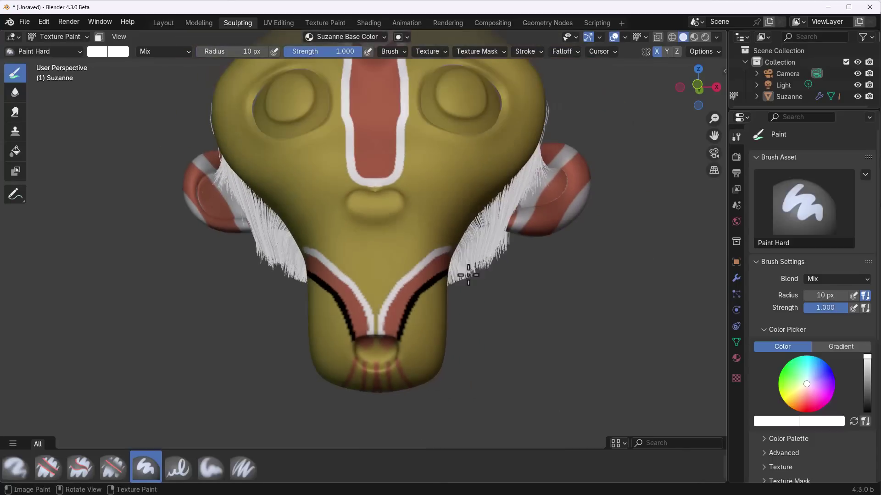
pyautogui.moveTo(459, 252); pyautogui.dragTo(444, 265, button='middle')
pyautogui.scroll(-1, 444, 265)
pyautogui.scroll(1, 439, 193)
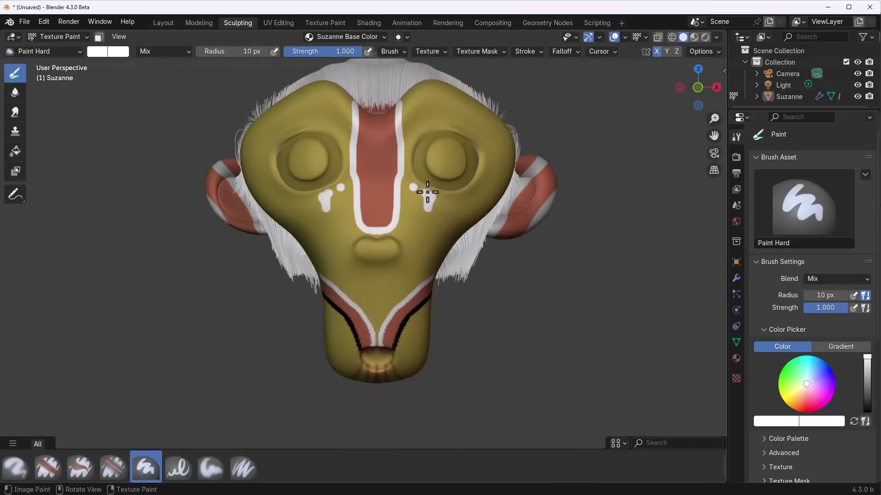
pyautogui.moveTo(465, 198)
pyautogui.mouseDown(button='middle')
pyautogui.moveTo(491, 163)
pyautogui.moveTo(488, 301)
pyautogui.moveTo(532, 323)
pyautogui.moveTo(526, 360)
pyautogui.mouseUp(button='middle')
pyautogui.moveTo(527, 360)
pyautogui.mouseDown(button='middle')
pyautogui.moveTo(480, 354)
pyautogui.moveTo(525, 356)
pyautogui.mouseUp(button='middle')
pyautogui.moveTo(524, 356); pyautogui.dragTo(527, 357, button='middle')
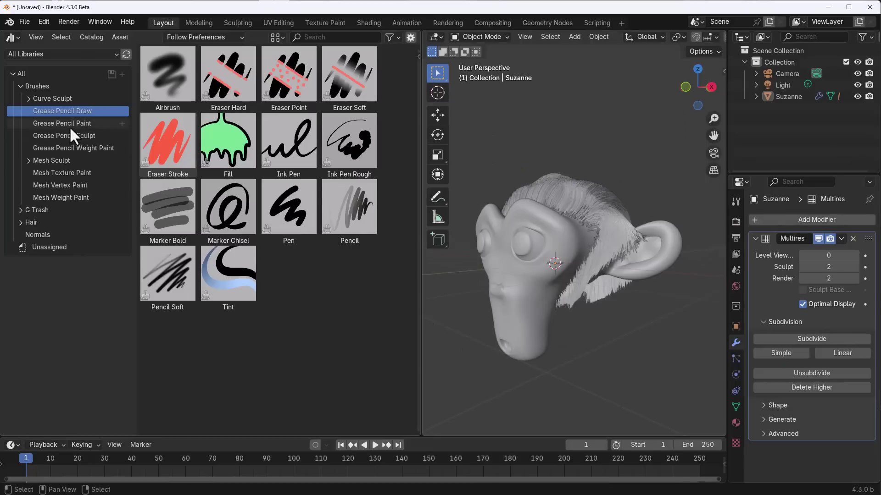
# Step: Browse the Grease Pencil Paint, Sculpt and Weight Paint brushes, then start a handwritten signature
pyautogui.click(77, 123)
pyautogui.click(81, 136)
pyautogui.click(86, 149)
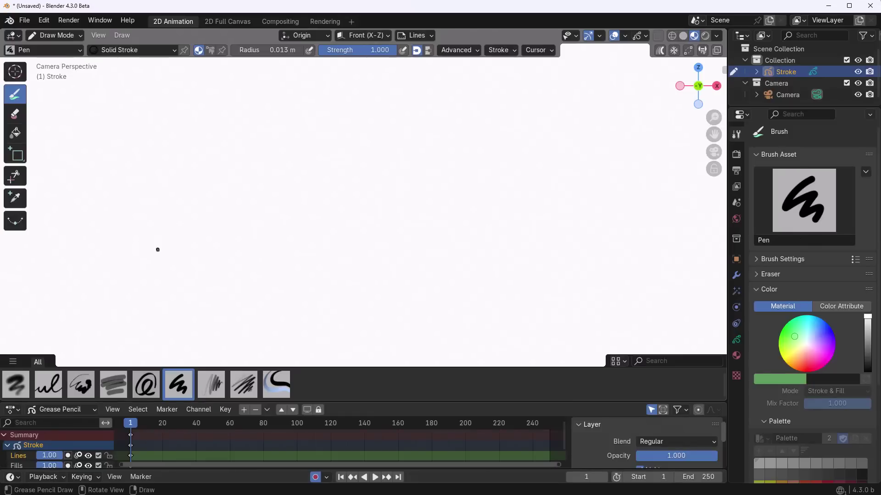
pyautogui.moveTo(130, 267)
pyautogui.mouseDown()
pyautogui.moveTo(252, 172)
pyautogui.moveTo(172, 248)
pyautogui.mouseUp()
pyautogui.moveTo(303, 155); pyautogui.dragTo(332, 183)
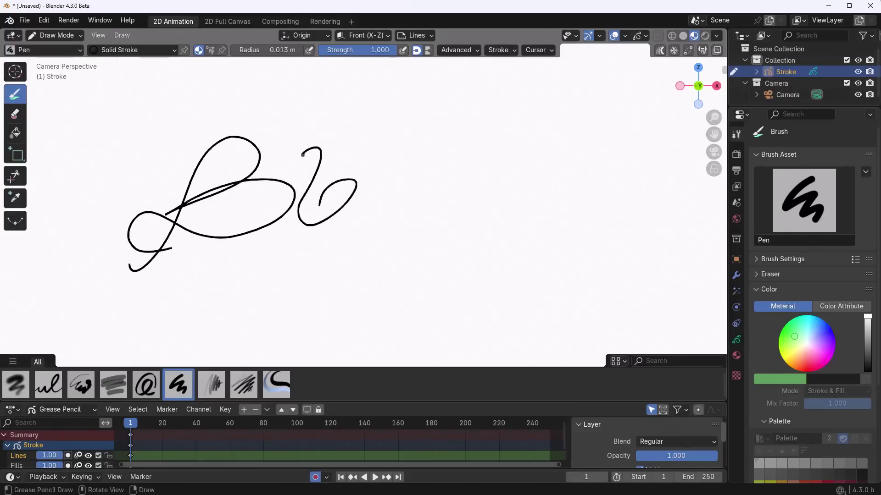
# Step: Finish the 'Blender' signature, add an underline swash, and set Dash 10, Gap 0
pyautogui.moveTo(457, 171); pyautogui.dragTo(494, 194)
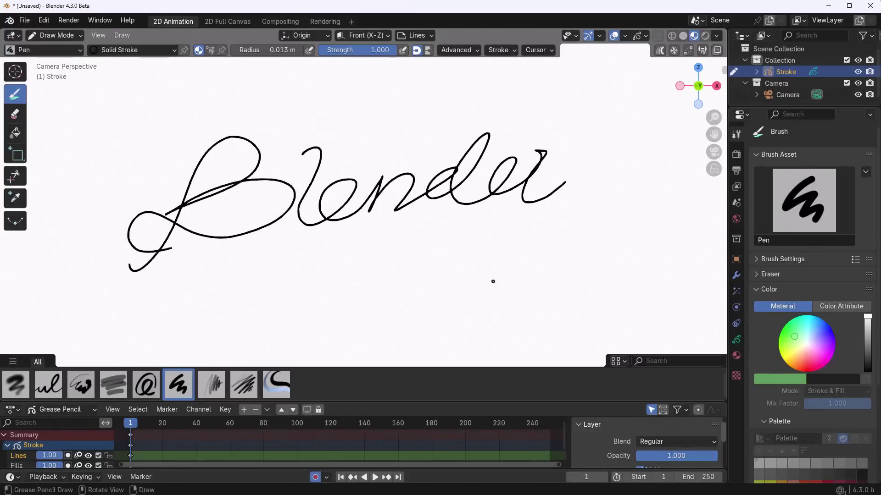
pyautogui.moveTo(199, 296)
pyautogui.mouseDown()
pyautogui.moveTo(580, 210)
pyautogui.moveTo(391, 259)
pyautogui.mouseUp()
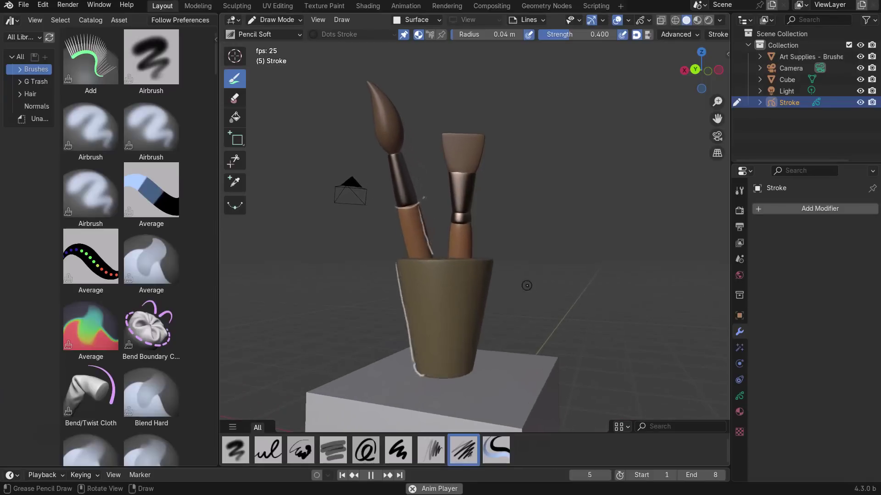
pyautogui.moveTo(526, 285); pyautogui.dragTo(520, 318, button='middle')
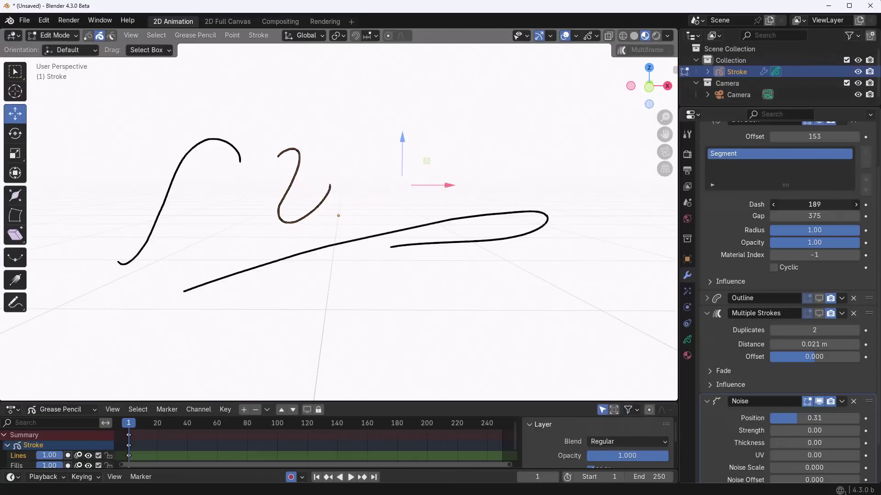
pyautogui.moveTo(821, 205)
pyautogui.mouseDown()
pyautogui.moveTo(649, 217)
pyautogui.moveTo(807, 204)
pyautogui.moveTo(794, 204)
pyautogui.mouseUp()
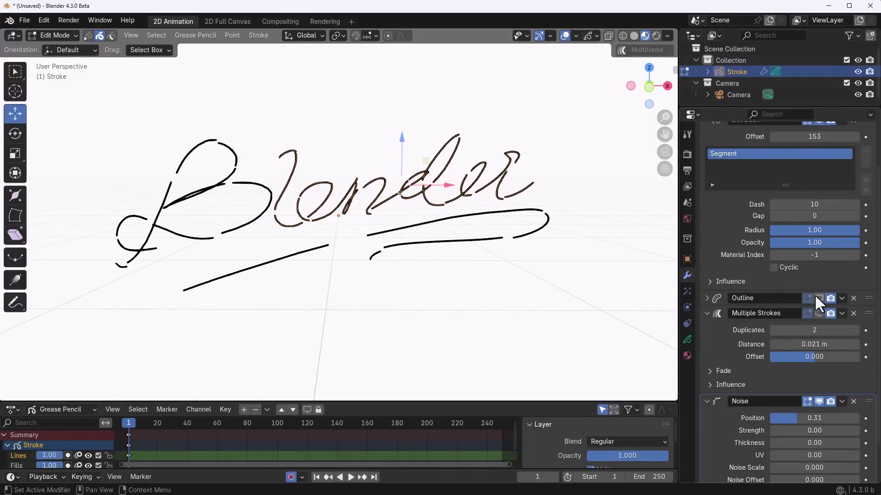
# Step: Toggle Outline and Noise viewport visibility and collapse the Multiple Strokes and Noise panels
pyautogui.click(818, 296)
pyautogui.click(819, 401)
pyautogui.click(819, 298)
pyautogui.scroll(3, 780, 272)
pyautogui.scroll(-4, 775, 271)
pyautogui.click(706, 271)
pyautogui.click(708, 353)
pyautogui.click(710, 349)
pyautogui.click(709, 349)
# Step: Set the dash Material Index to 0
pyautogui.moveTo(814, 306); pyautogui.dragTo(840, 306)
pyautogui.click(814, 307)
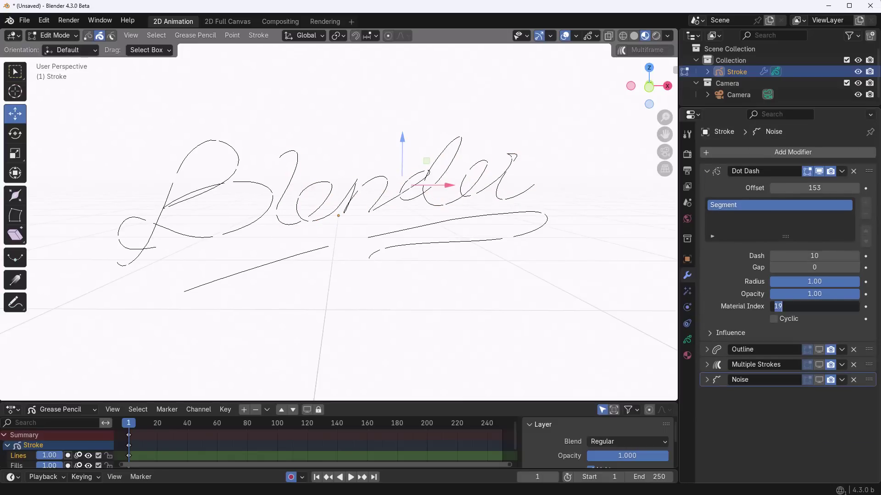
pyautogui.write('0')
pyautogui.press('Return')
# Step: Change the dash length to 1 then 3, and try a 0.48 radius before cancelling
pyautogui.scroll(8, 257, 162)
pyautogui.moveTo(252, 159); pyautogui.dragTo(271, 172, button='middle')
pyautogui.moveTo(823, 256); pyautogui.dragTo(803, 256)
pyautogui.scroll(-8, 463, 218)
pyautogui.moveTo(468, 219); pyautogui.dragTo(448, 220, button='middle')
pyautogui.scroll(3, 448, 221)
pyautogui.moveTo(829, 282)
pyautogui.mouseDown()
pyautogui.moveTo(783, 281)
pyautogui.moveTo(858, 268)
pyautogui.moveTo(720, 269)
pyautogui.mouseUp()
pyautogui.press('Escape')
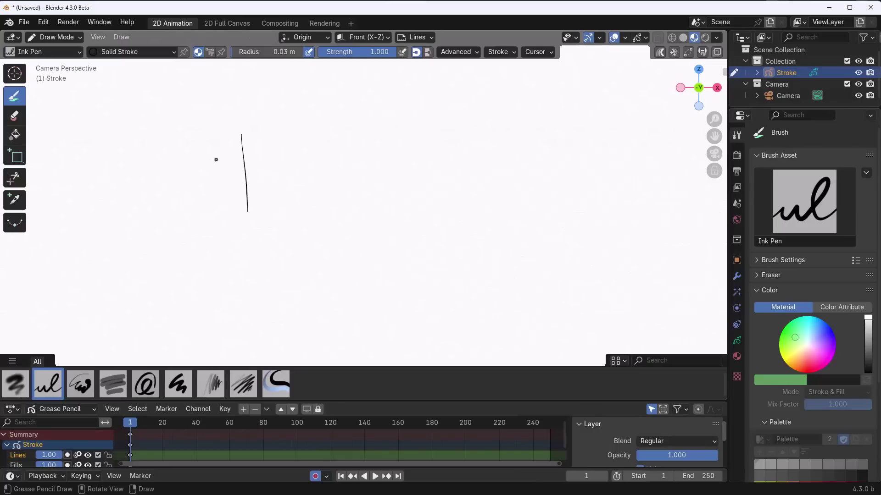
# Step: Draw a looping ink B stroke and add an Outline modifier to it
pyautogui.moveTo(262, 156); pyautogui.dragTo(274, 214)
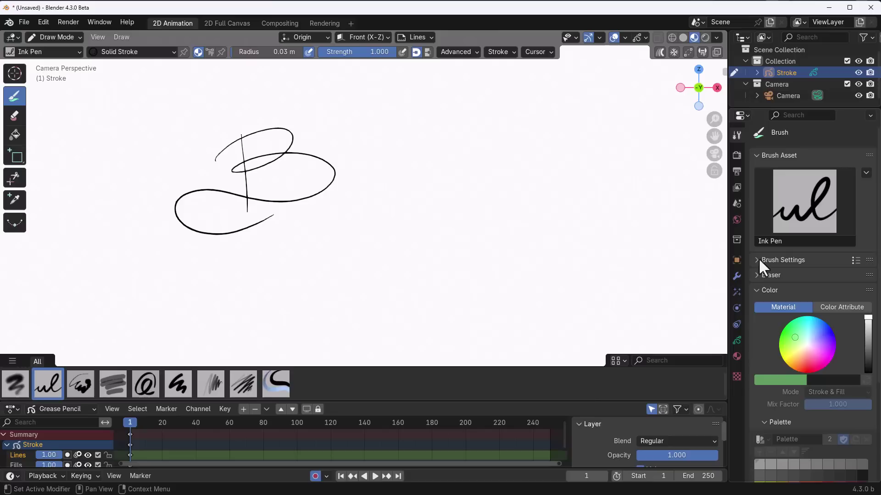
pyautogui.click(737, 276)
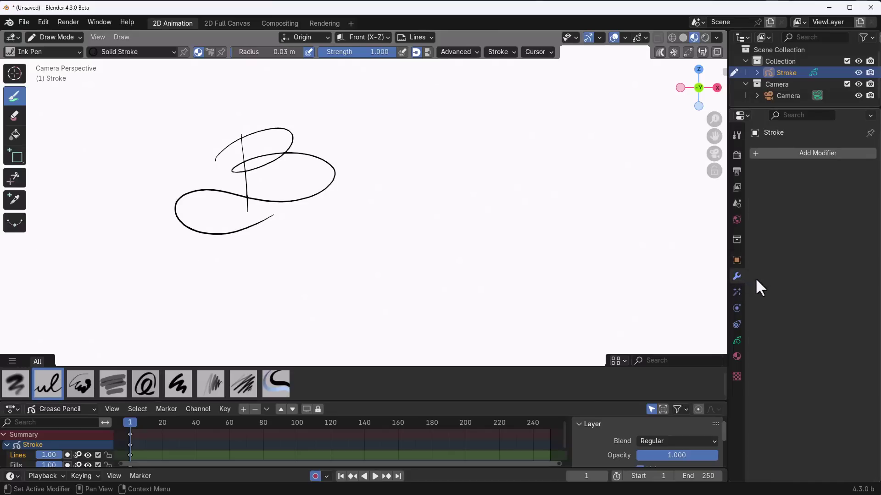
pyautogui.click(799, 152)
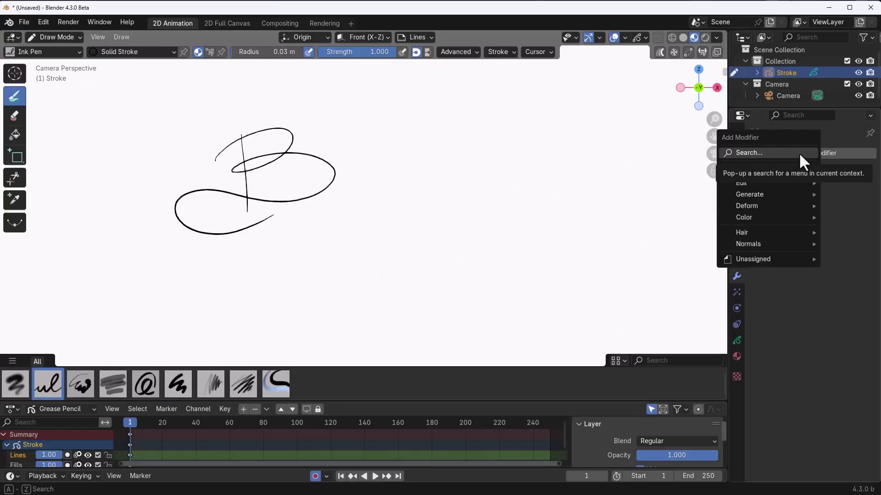
pyautogui.write('outl')
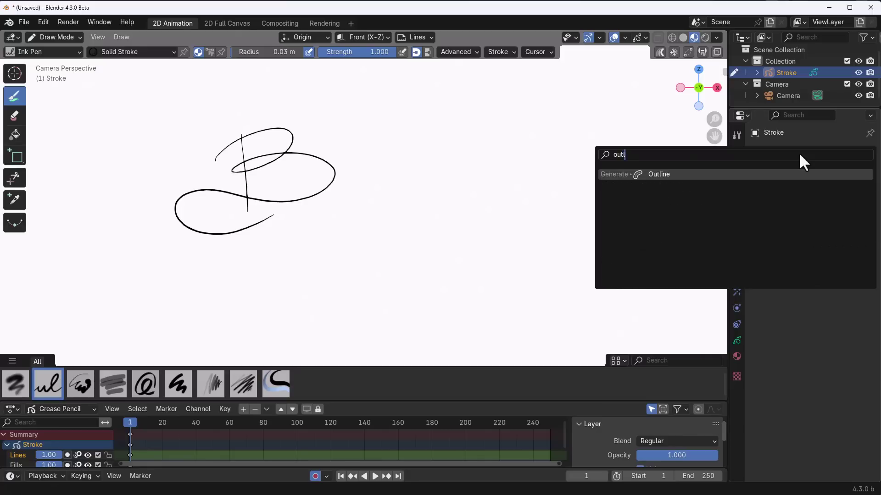
pyautogui.press('Return')
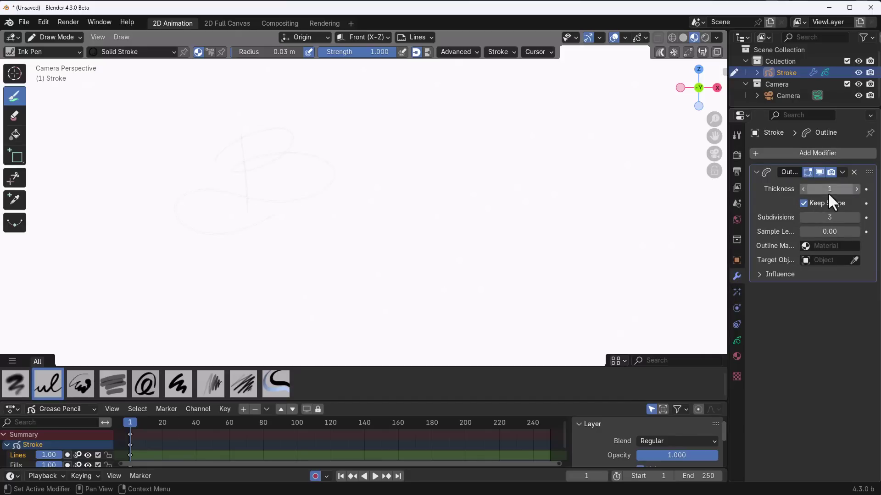
# Step: Raise the Outline thickness to 72 and search the modifier list for 'geo'
pyautogui.moveTo(828, 189); pyautogui.dragTo(854, 189)
pyautogui.scroll(6, 277, 215)
pyautogui.moveTo(277, 215)
pyautogui.mouseDown(button='middle')
pyautogui.moveTo(222, 212)
pyautogui.moveTo(241, 239)
pyautogui.moveTo(362, 252)
pyautogui.moveTo(291, 240)
pyautogui.moveTo(321, 275)
pyautogui.moveTo(301, 304)
pyautogui.mouseUp(button='middle')
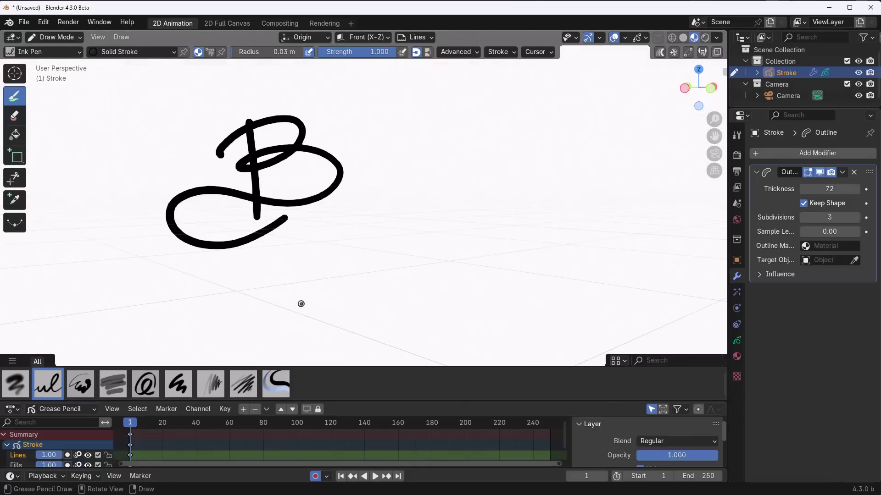
pyautogui.click(821, 154)
pyautogui.write('geo')
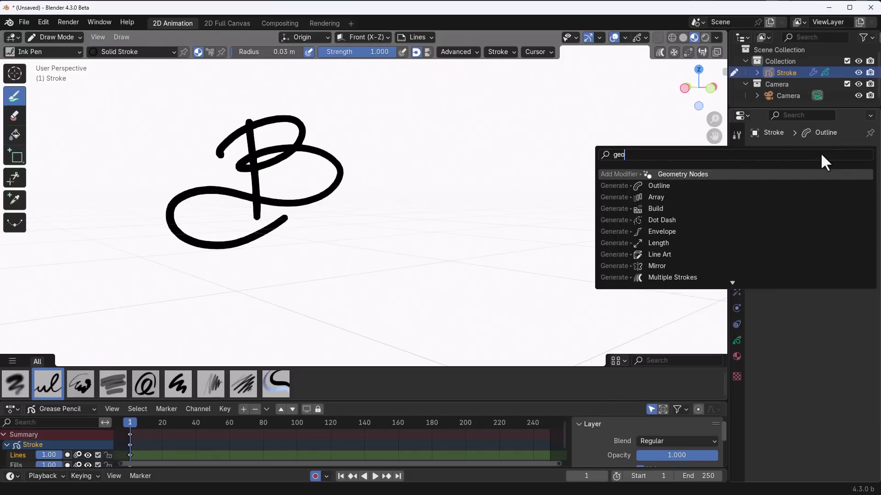
# Step: Add a Geometry Nodes modifier and open its new node group in a side Geometry Node Editor
pyautogui.press('Return')
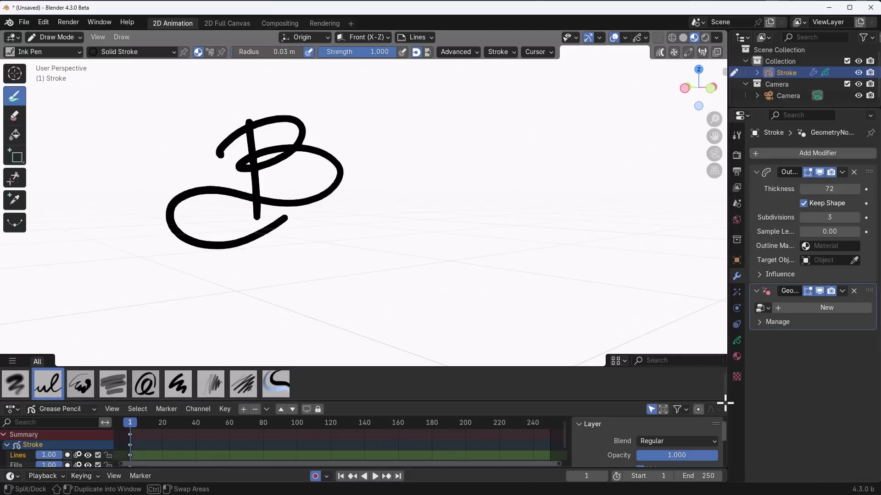
pyautogui.moveTo(725, 401); pyautogui.dragTo(265, 377)
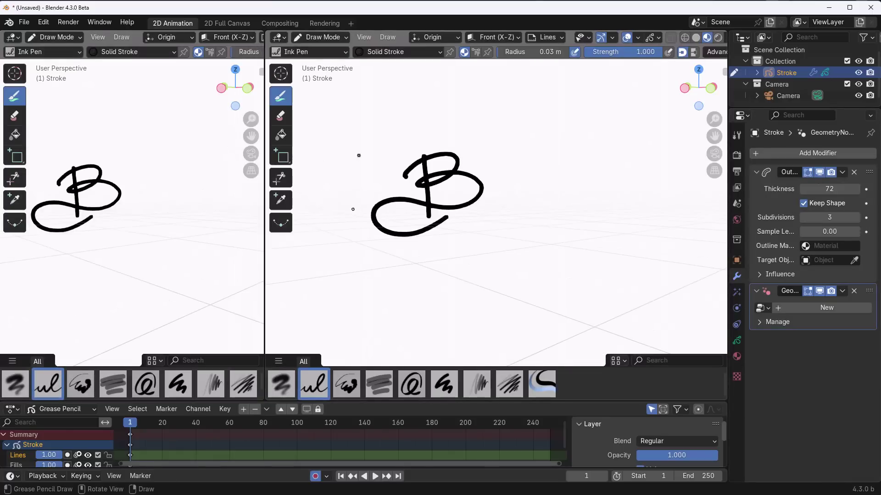
pyautogui.click(278, 37)
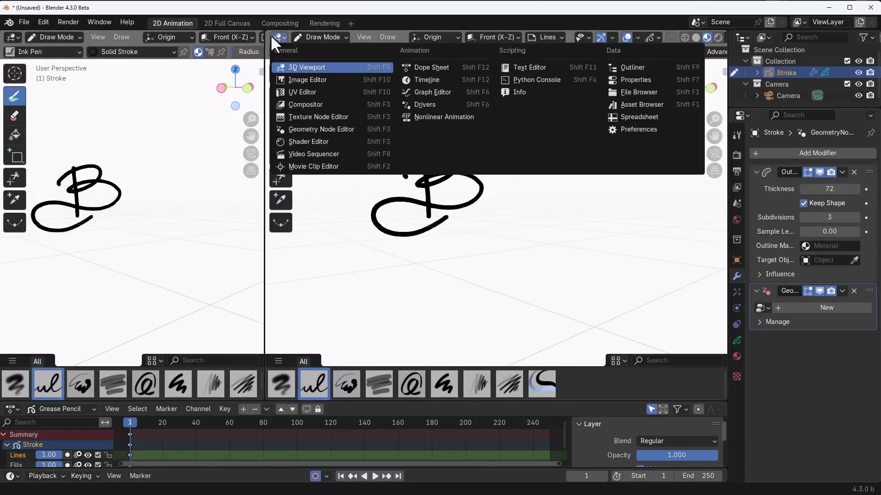
pyautogui.click(321, 124)
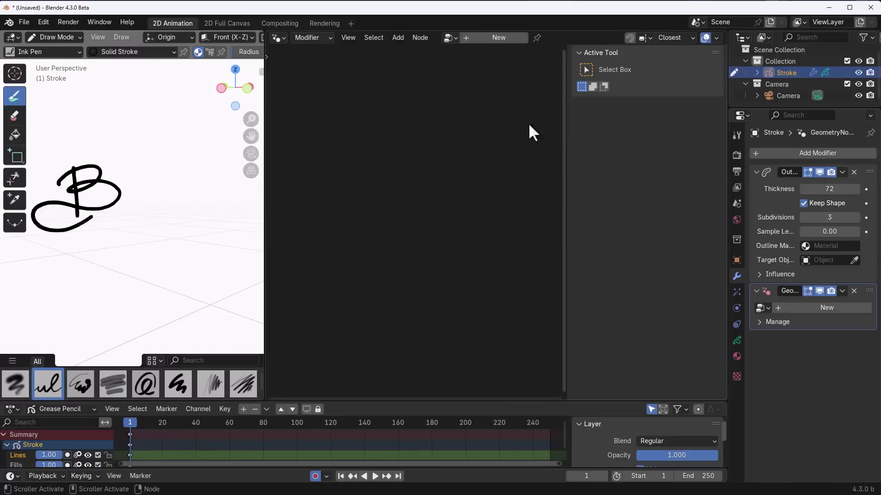
pyautogui.click(490, 38)
pyautogui.moveTo(398, 238); pyautogui.dragTo(516, 197, button='middle')
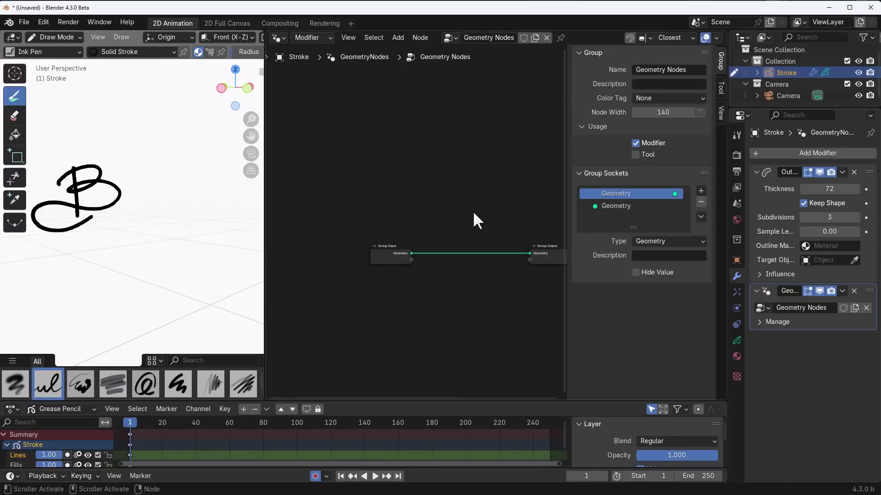
pyautogui.scroll(5, 411, 273)
pyautogui.moveTo(159, 201)
pyautogui.mouseDown(button='middle')
pyautogui.moveTo(167, 277)
pyautogui.moveTo(167, 221)
pyautogui.mouseUp(button='middle')
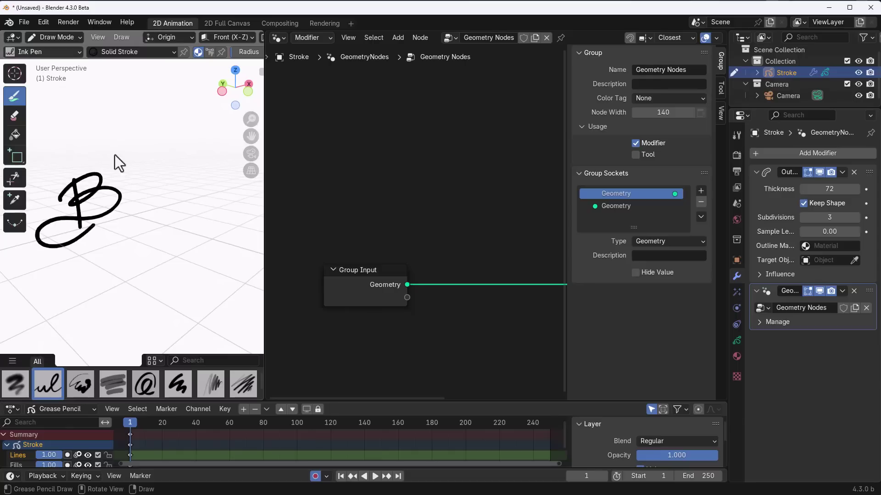
pyautogui.scroll(4, 167, 222)
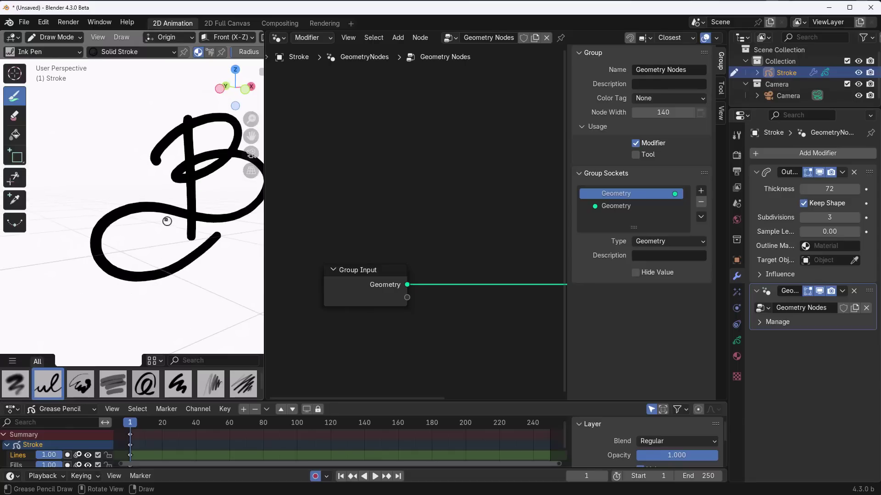
# Step: Put the B stroke in Edit Mode with Point selection and pull a link from Group Input
pyautogui.click(64, 37)
pyautogui.click(63, 64)
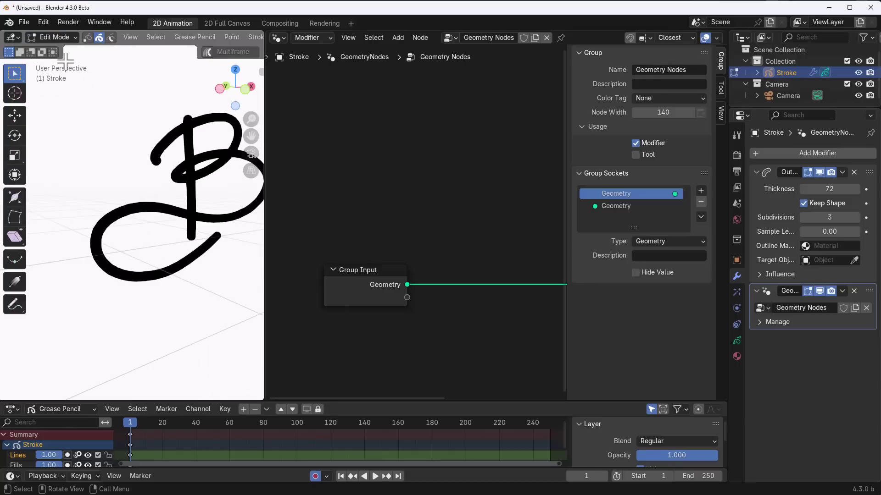
pyautogui.moveTo(140, 175); pyautogui.dragTo(114, 187, button='middle')
pyautogui.click(143, 216)
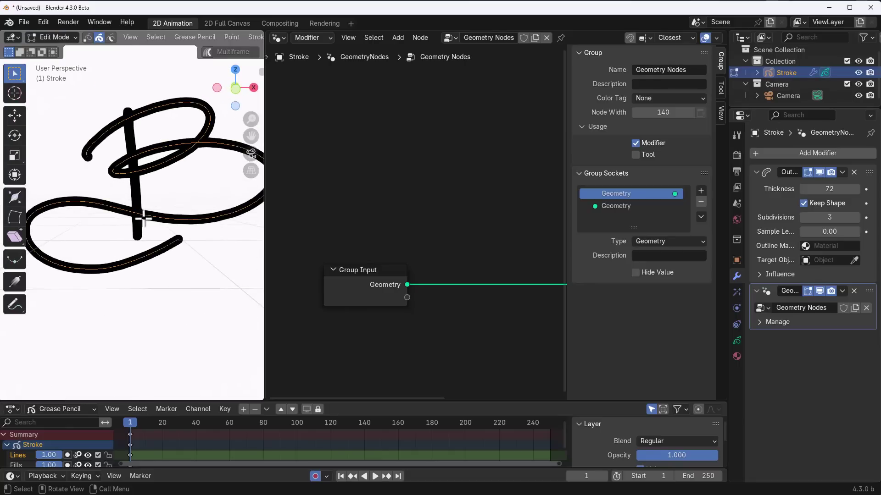
pyautogui.scroll(5, 152, 212)
pyautogui.moveTo(152, 211)
pyautogui.mouseDown(button='middle')
pyautogui.moveTo(161, 200)
pyautogui.moveTo(134, 189)
pyautogui.moveTo(133, 204)
pyautogui.mouseUp(button='middle')
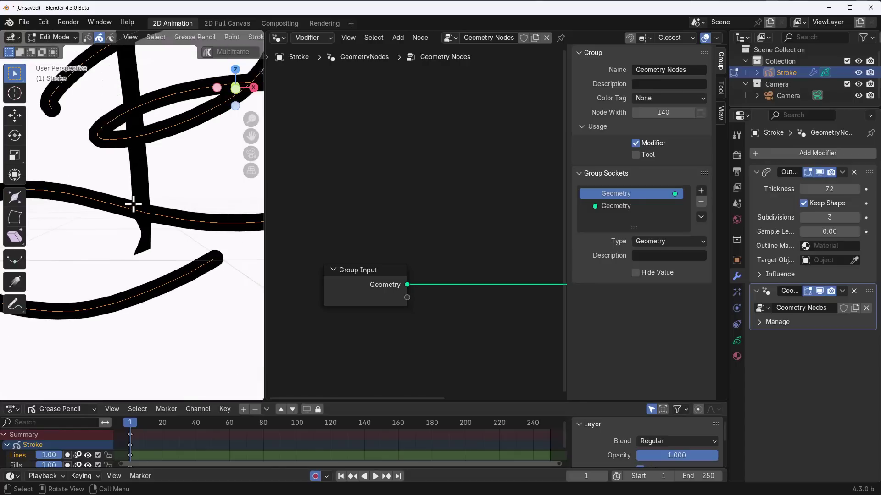
pyautogui.click(87, 37)
pyautogui.scroll(-4, 102, 228)
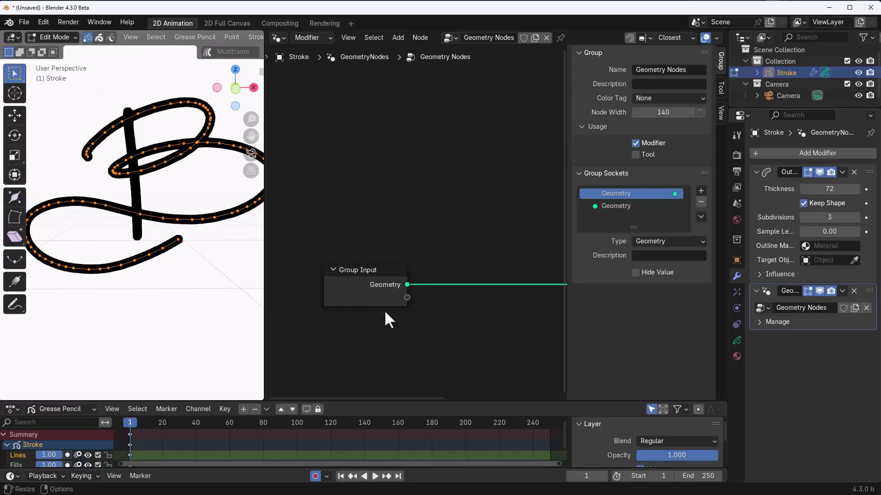
pyautogui.moveTo(383, 301); pyautogui.dragTo(333, 295, button='middle')
pyautogui.moveTo(356, 278); pyautogui.dragTo(405, 212)
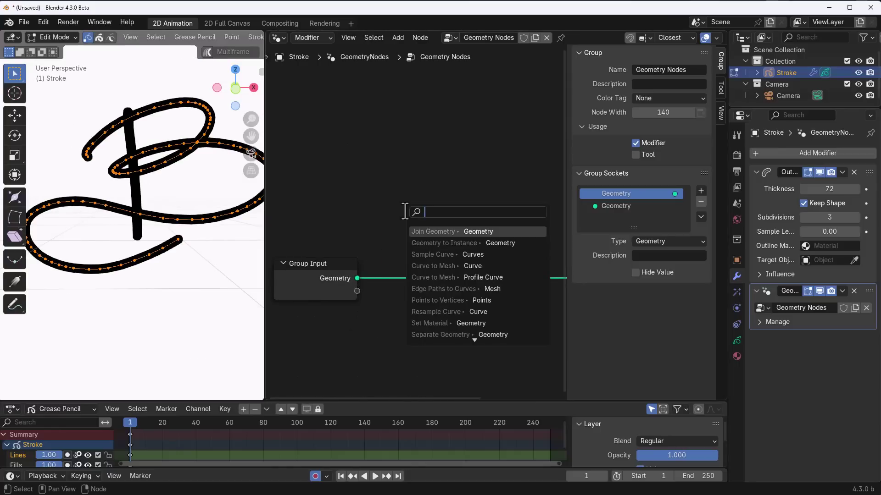
# Step: Insert a Resample Curve node after Group Input and raise its Count to 252
pyautogui.write('resample')
pyautogui.press('Return')
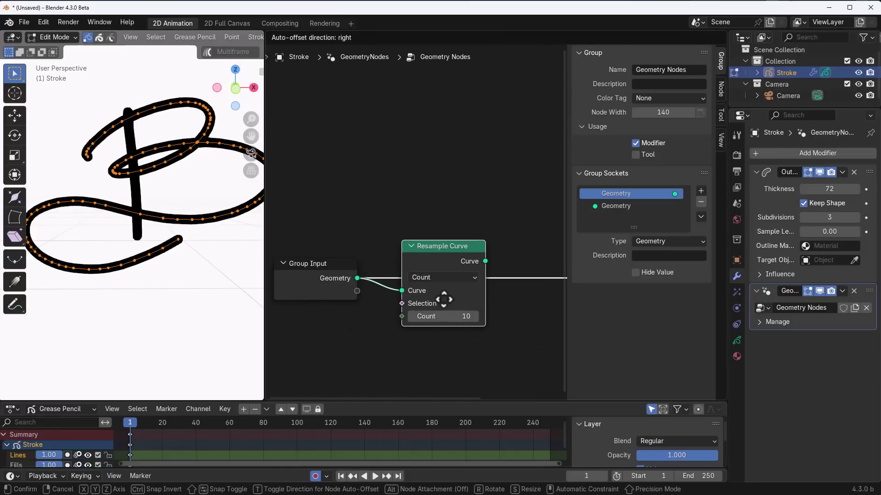
pyautogui.click(472, 299)
pyautogui.scroll(-1, 494, 312)
pyautogui.moveTo(422, 310)
pyautogui.mouseDown()
pyautogui.moveTo(498, 309)
pyautogui.moveTo(437, 310)
pyautogui.mouseUp()
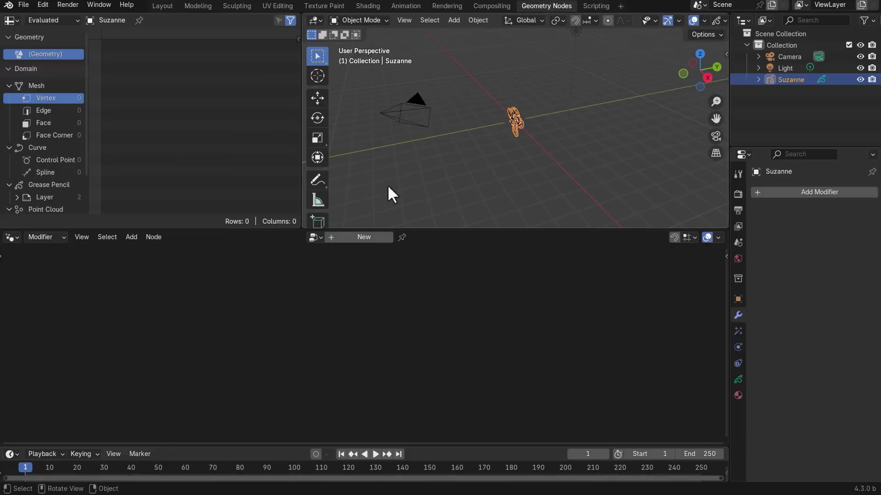
# Step: Give Suzanne a new node group with a Resample Curve node set to Length mode
pyautogui.click(364, 237)
pyautogui.moveTo(464, 156); pyautogui.dragTo(661, 90, button='middle')
pyautogui.scroll(6, 511, 121)
pyautogui.moveTo(258, 363); pyautogui.dragTo(296, 352)
pyautogui.write('resa')
pyautogui.press('Return')
pyautogui.click(296, 352)
pyautogui.moveTo(312, 410)
pyautogui.mouseDown()
pyautogui.moveTo(301, 410)
pyautogui.moveTo(363, 409)
pyautogui.moveTo(327, 409)
pyautogui.mouseUp()
pyautogui.click(345, 374)
pyautogui.click(329, 425)
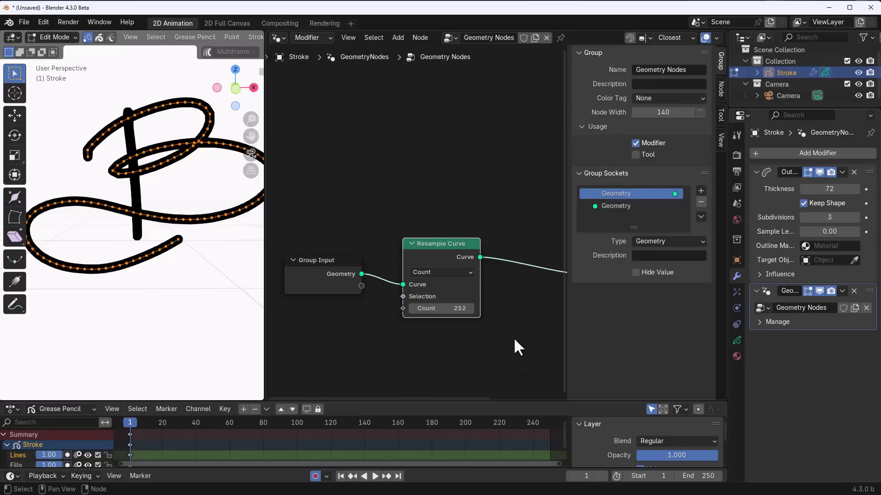
# Step: Add a Curve to Mesh node before Group Output and pull a link from Profile Curve
pyautogui.moveTo(508, 342); pyautogui.dragTo(413, 337, button='middle')
pyautogui.moveTo(504, 284); pyautogui.dragTo(553, 275)
pyautogui.moveTo(385, 252); pyautogui.dragTo(436, 203)
pyautogui.write('cu')
pyautogui.press('Return')
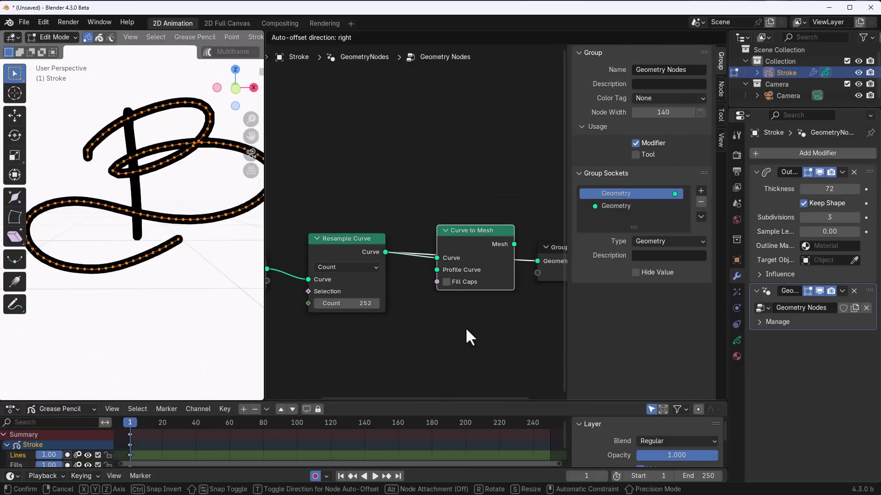
pyautogui.click(426, 301)
pyautogui.moveTo(436, 270); pyautogui.dragTo(406, 307)
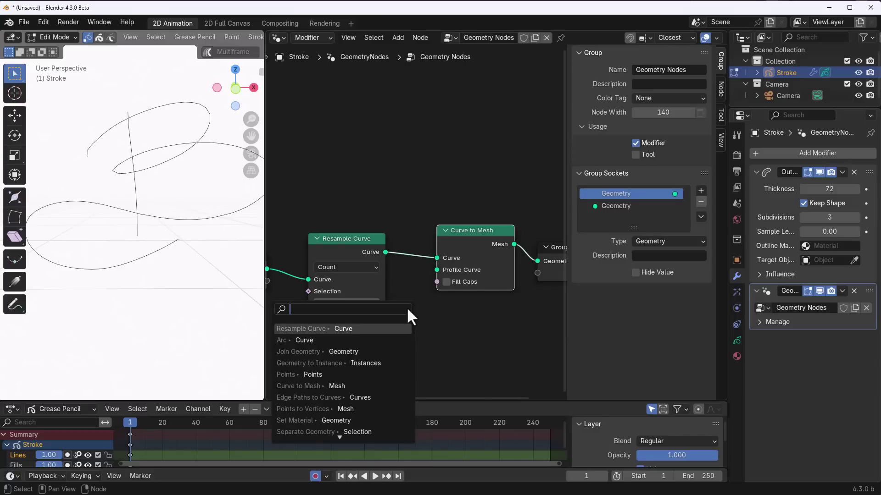
# Step: Add a Curve Circle node as the Curve to Mesh profile to turn the B stroke into a tube
pyautogui.write('cir')
pyautogui.press('Down')
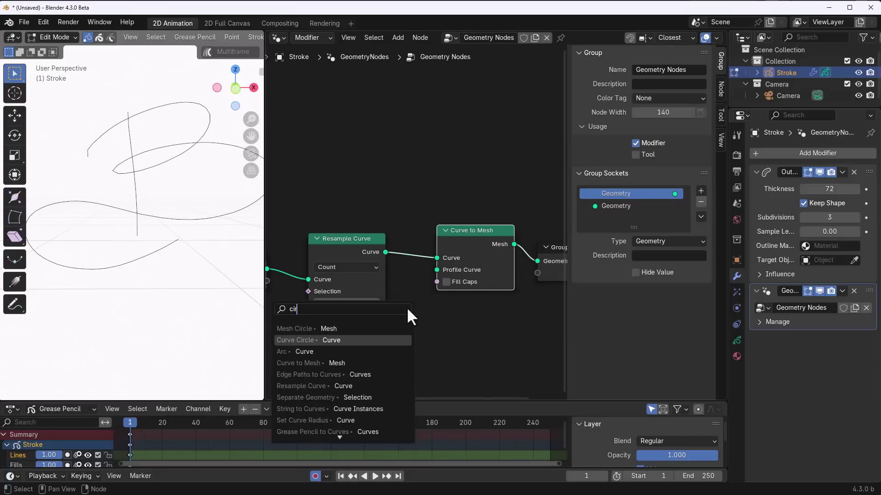
pyautogui.press('Return')
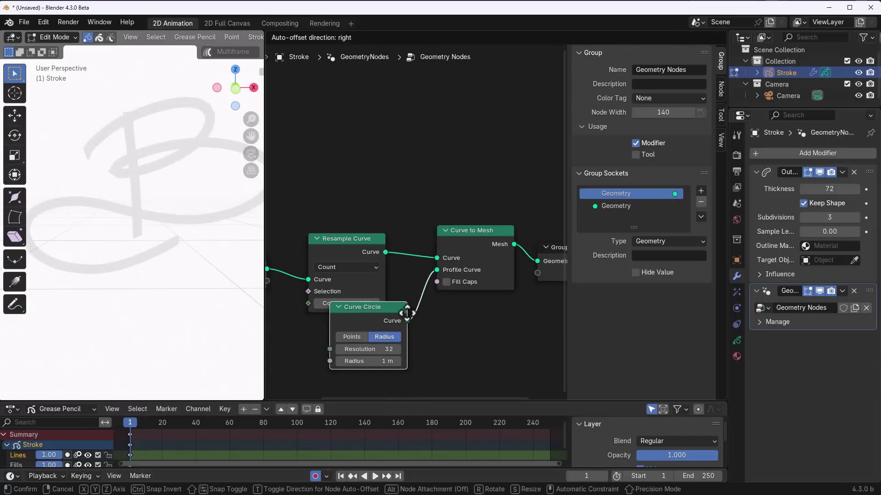
pyautogui.click(410, 317)
# Step: Widen the 3D viewport, orbit around the tubular B, and mute Curve to Mesh to compare
pyautogui.moveTo(265, 192); pyautogui.dragTo(283, 197)
pyautogui.scroll(-6, 263, 38)
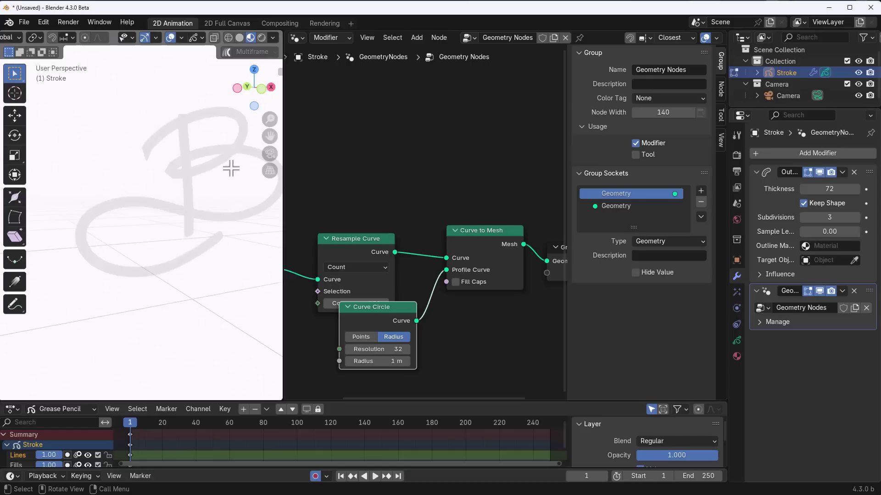
pyautogui.moveTo(183, 234); pyautogui.dragTo(147, 257, button='middle')
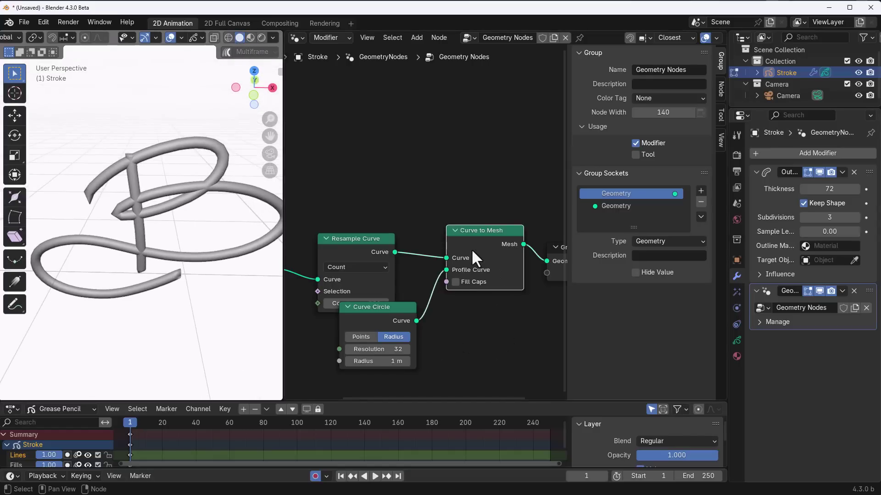
pyautogui.press('m')
pyautogui.press('m')
# Step: Add a Noise modifier, hide Outline and Geometry Nodes in the viewport, and start playback
pyautogui.click(817, 155)
pyautogui.write('nois')
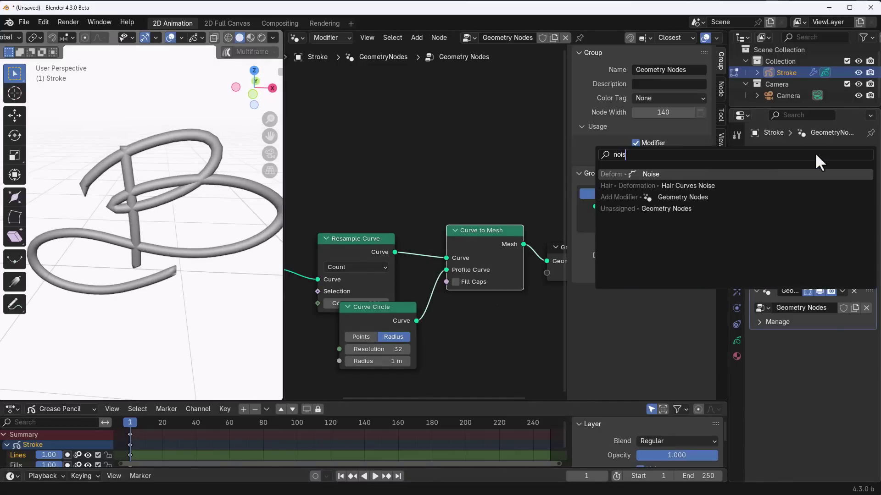
pyautogui.press('Return')
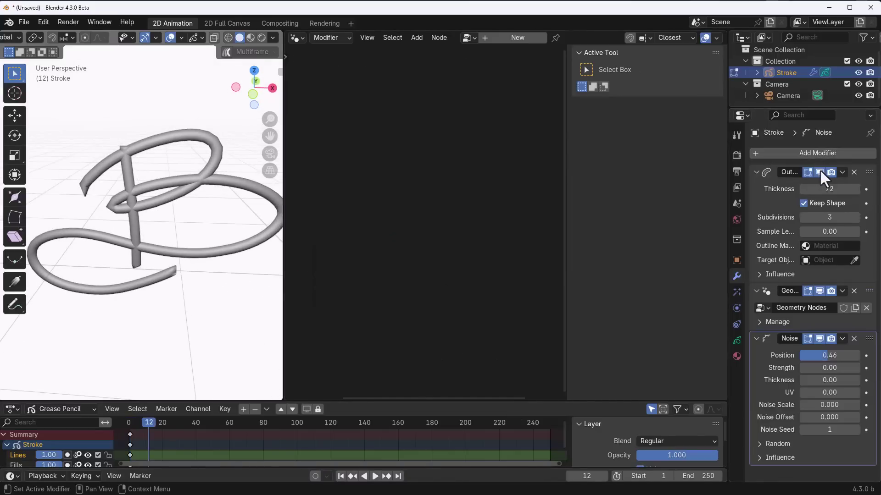
pyautogui.click(819, 172)
pyautogui.click(819, 291)
pyautogui.press('space')
# Step: Move the Noise modifier above Geometry Nodes and adjust the Dot Dash Offset value
pyautogui.moveTo(869, 338); pyautogui.dragTo(869, 291)
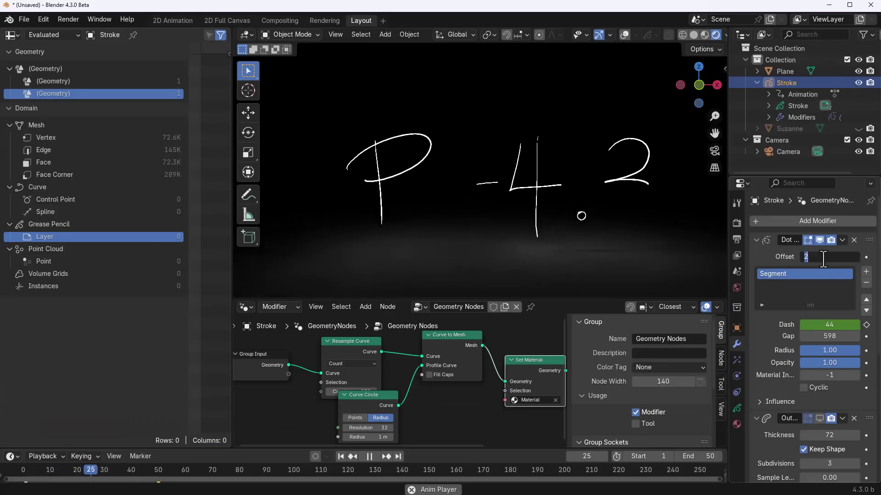
pyautogui.click(823, 257)
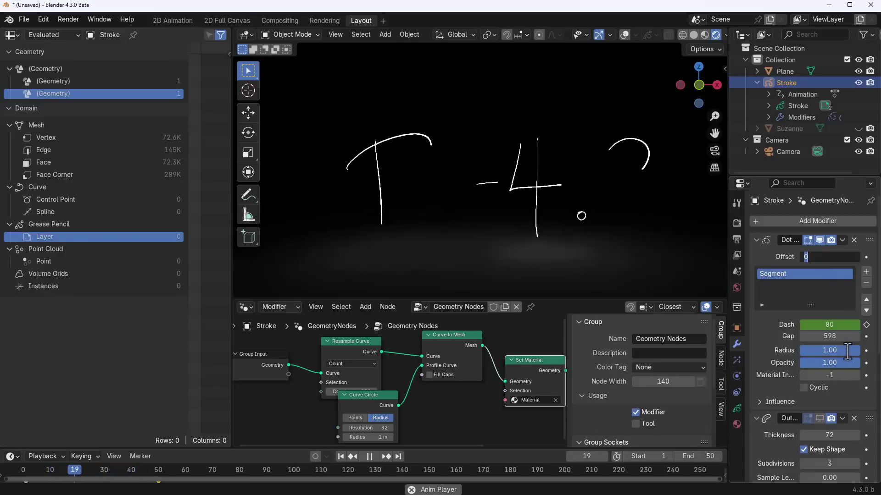
pyautogui.click(843, 351)
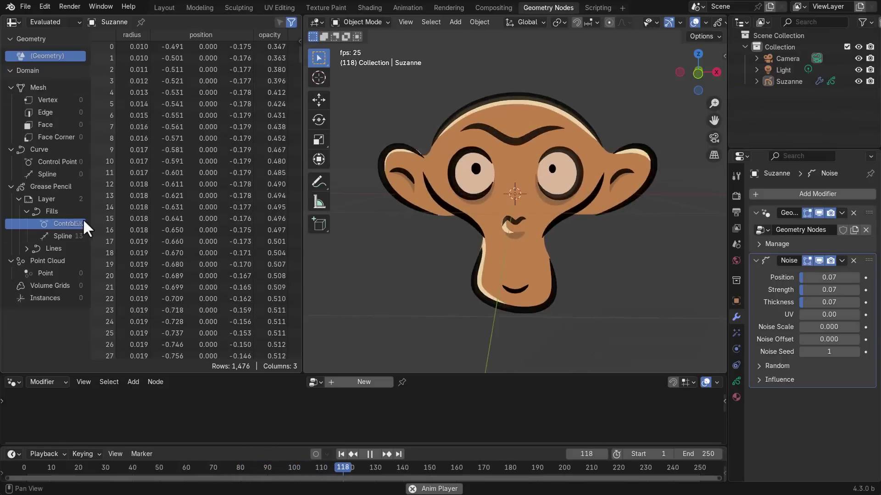
# Step: Show the Grease Pencil fill control points in the spreadsheet, briefly checking the fill splines
pyautogui.moveTo(92, 219); pyautogui.dragTo(147, 223)
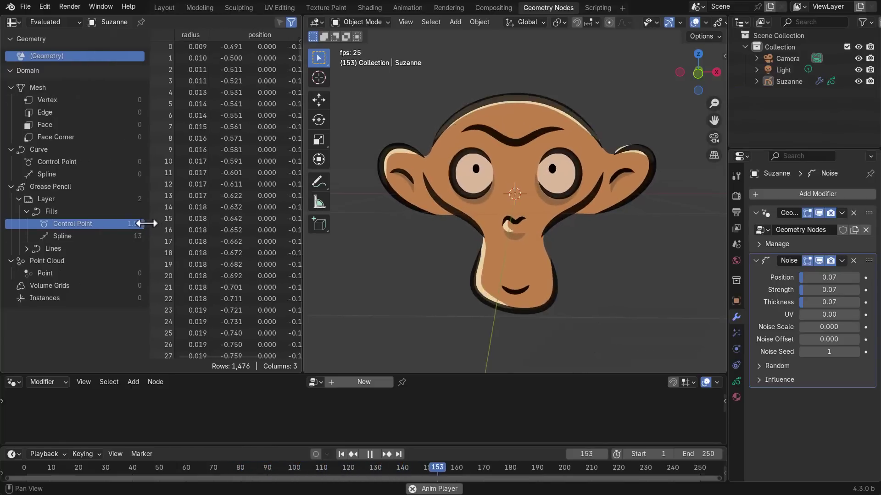
pyautogui.click(60, 196)
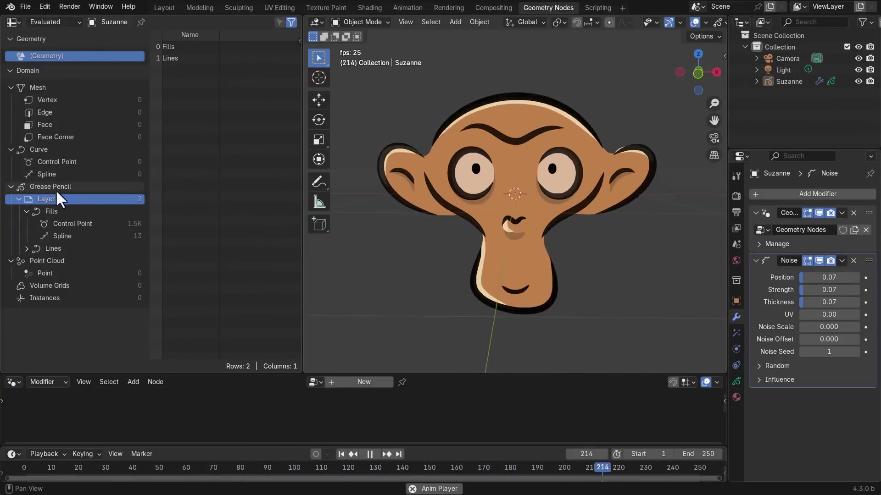
pyautogui.click(68, 224)
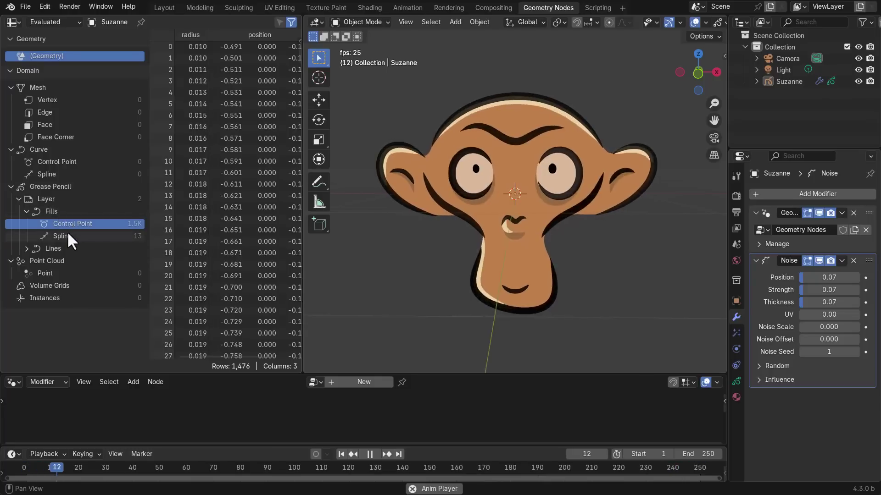
pyautogui.click(68, 232)
pyautogui.click(69, 225)
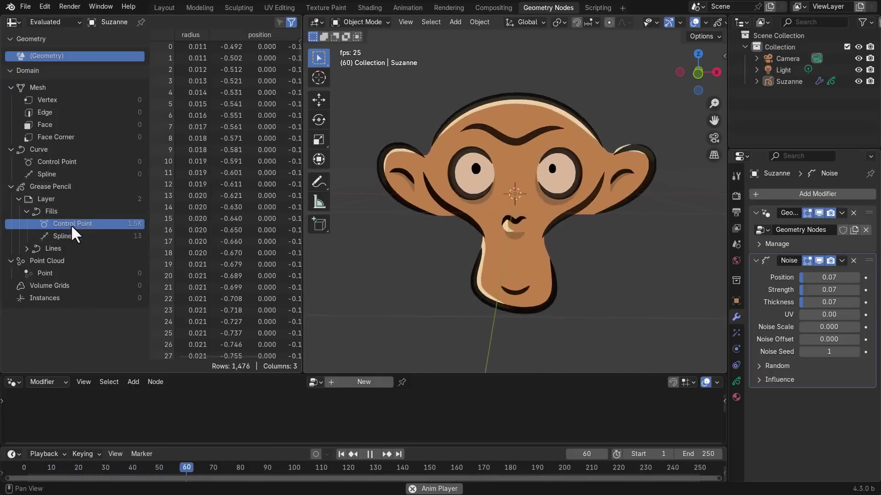
pyautogui.scroll(-3, 210, 243)
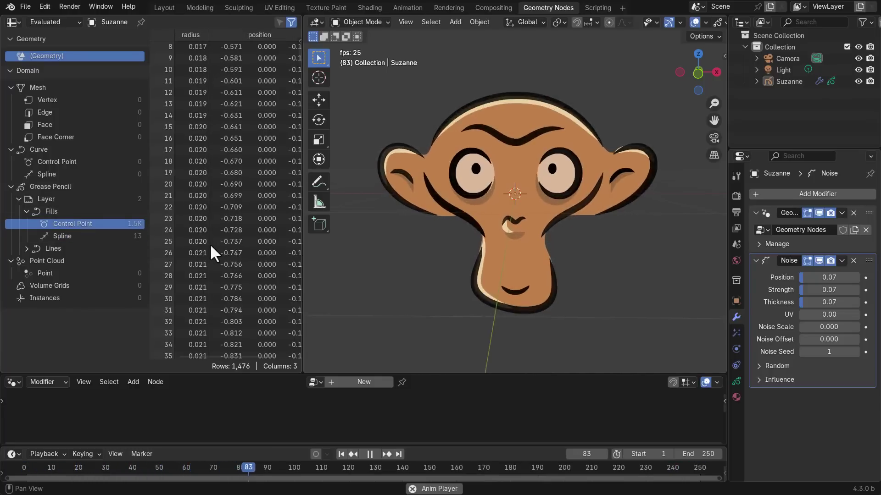
# Step: Stop playback and widen the spreadsheet to reveal the opacity column
pyautogui.click(371, 454)
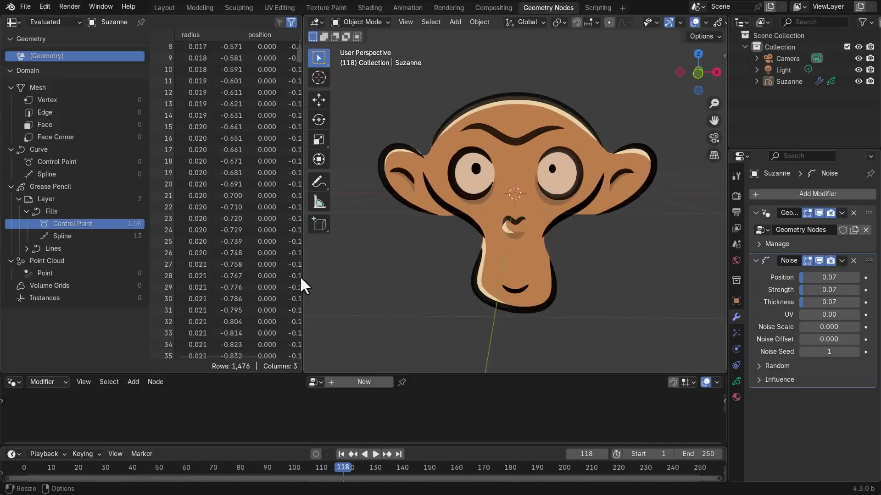
pyautogui.scroll(-15, 299, 276)
pyautogui.moveTo(302, 278); pyautogui.dragTo(456, 287)
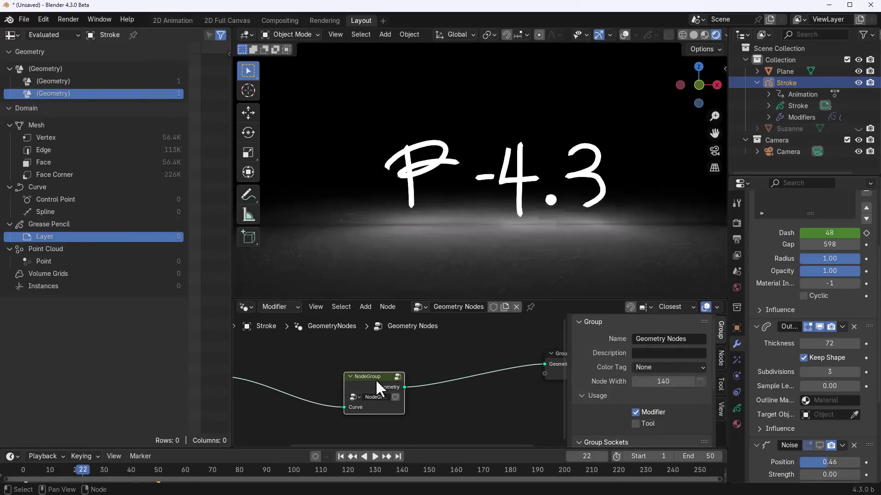
# Step: Use the Move tool's gizmo to shift the stroke along X and Y
pyautogui.click(248, 112)
pyautogui.moveTo(542, 209)
pyautogui.mouseDown()
pyautogui.moveTo(639, 210)
pyautogui.moveTo(438, 217)
pyautogui.moveTo(532, 229)
pyautogui.mouseUp()
pyautogui.moveTo(532, 229)
pyautogui.mouseDown(button='middle')
pyautogui.moveTo(545, 236)
pyautogui.moveTo(440, 258)
pyautogui.moveTo(530, 209)
pyautogui.mouseUp(button='middle')
pyautogui.moveTo(532, 210)
pyautogui.mouseDown()
pyautogui.moveTo(662, 208)
pyautogui.moveTo(509, 215)
pyautogui.mouseUp()
pyautogui.moveTo(527, 245); pyautogui.dragTo(593, 227, button='middle')
# Step: Scrub to frame 40, orbit to a side view, and slide the stroke along Y again
pyautogui.moveTo(120, 466)
pyautogui.mouseDown()
pyautogui.moveTo(96, 472)
pyautogui.moveTo(132, 472)
pyautogui.mouseUp()
pyautogui.moveTo(576, 255); pyautogui.dragTo(481, 197, button='middle')
pyautogui.moveTo(509, 202); pyautogui.dragTo(554, 207)
pyautogui.moveTo(554, 206)
pyautogui.mouseDown(button='middle')
pyautogui.moveTo(456, 208)
pyautogui.moveTo(410, 227)
pyautogui.moveTo(515, 197)
pyautogui.moveTo(592, 220)
pyautogui.mouseUp(button='middle')
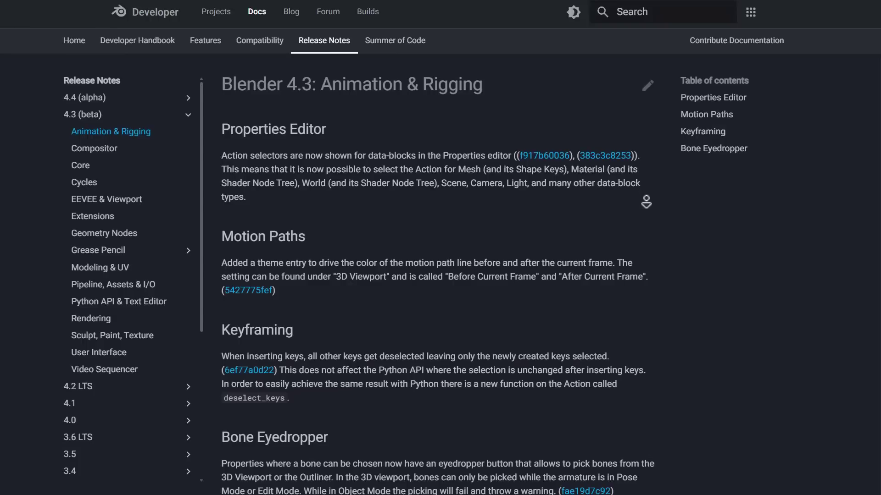
# Step: Scroll to the Cycles release notes and highlight the Oren-Nayar BSDF note while reading
pyautogui.scroll(-4, 647, 206)
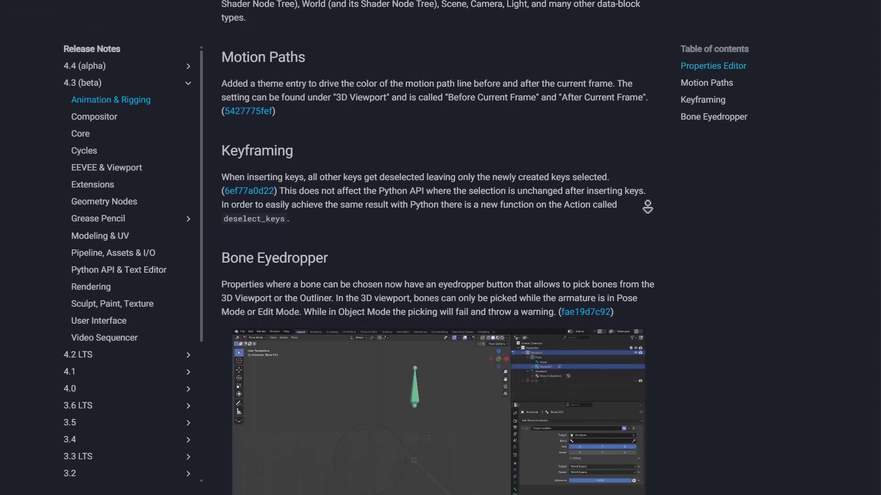
pyautogui.scroll(-3, 647, 207)
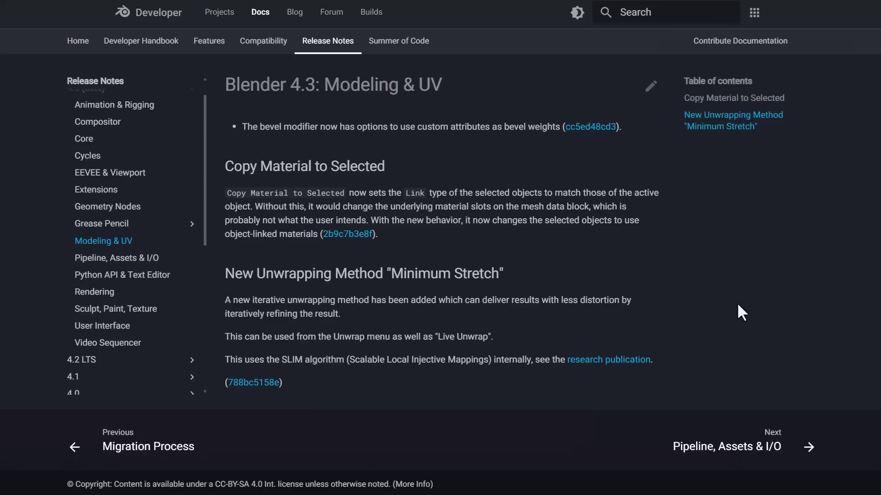
pyautogui.doubleClick(246, 304)
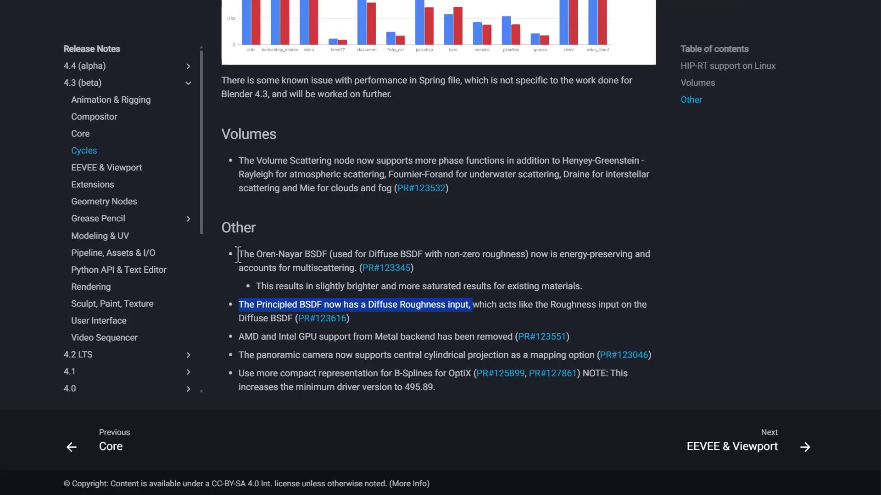
pyautogui.moveTo(238, 255); pyautogui.dragTo(310, 255)
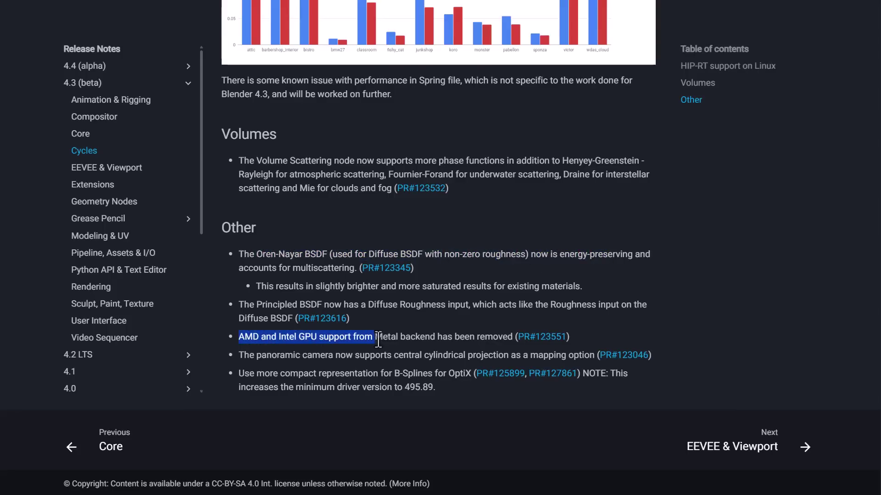
pyautogui.click(660, 323)
pyautogui.scroll(4, 664, 323)
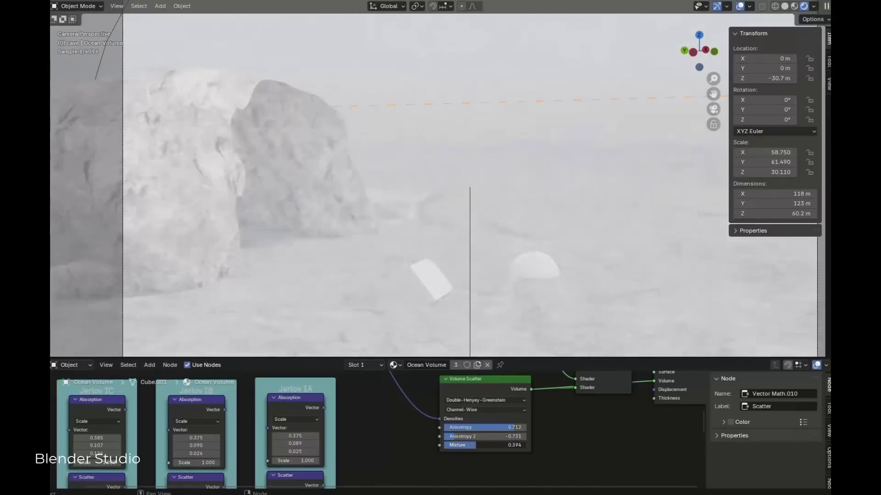
# Step: Raise, then lower, the Volume Scatter Mixture value while watching the rendered cave
pyautogui.moveTo(484, 445); pyautogui.dragTo(517, 445)
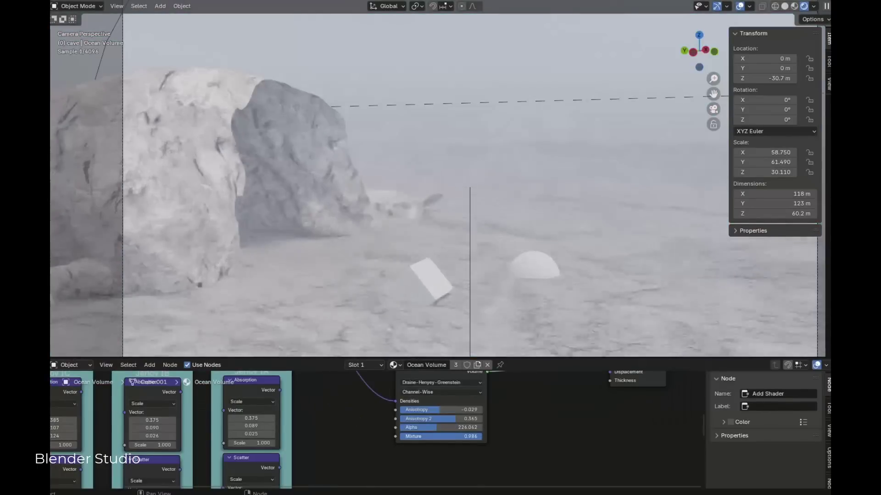
pyautogui.moveTo(481, 437); pyautogui.dragTo(398, 437)
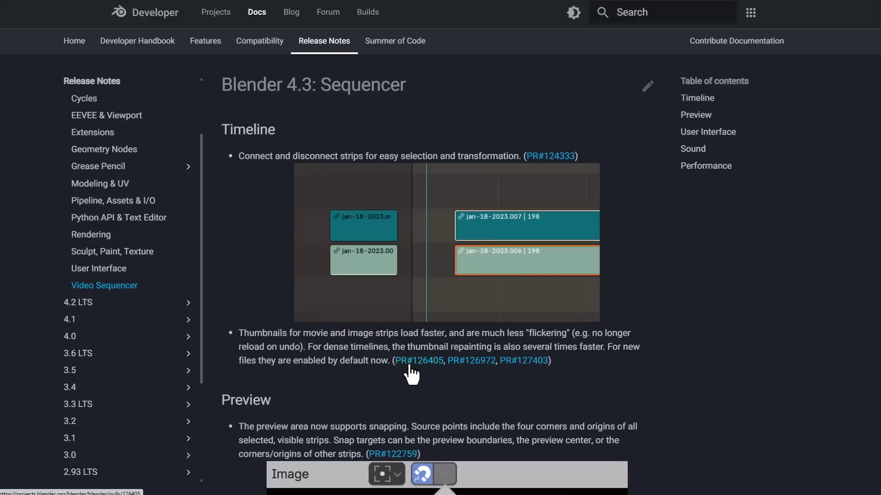
# Step: Scroll the Sequencer notes, open the Extensions release notes, and autoscroll the add-on listing
pyautogui.scroll(-7, 409, 367)
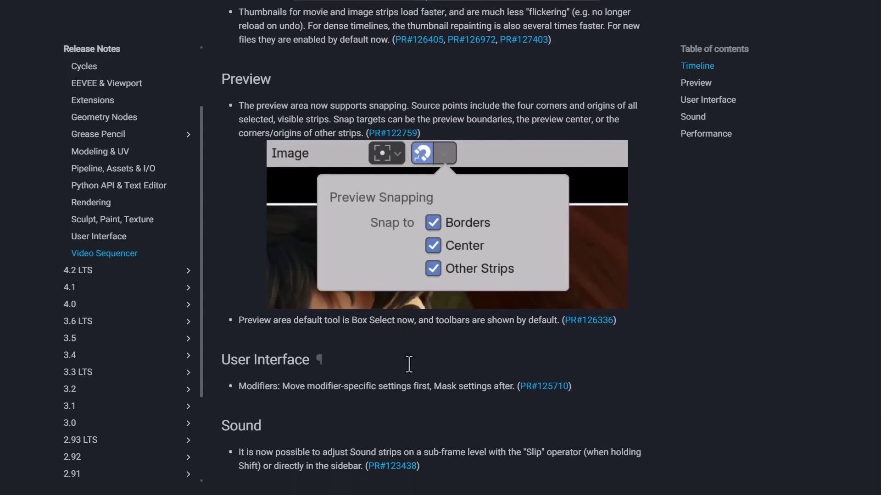
pyautogui.scroll(6, 408, 364)
pyautogui.scroll(-6, 410, 369)
pyautogui.scroll(-8, 409, 366)
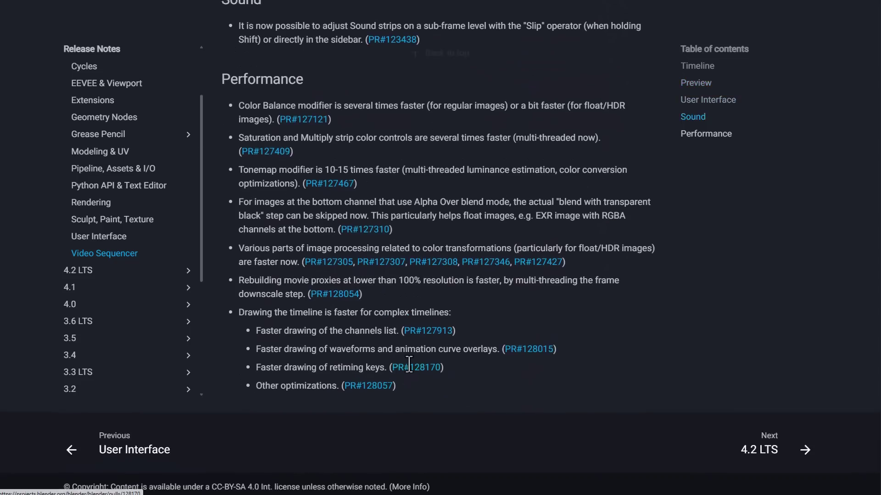
pyautogui.scroll(1, 409, 365)
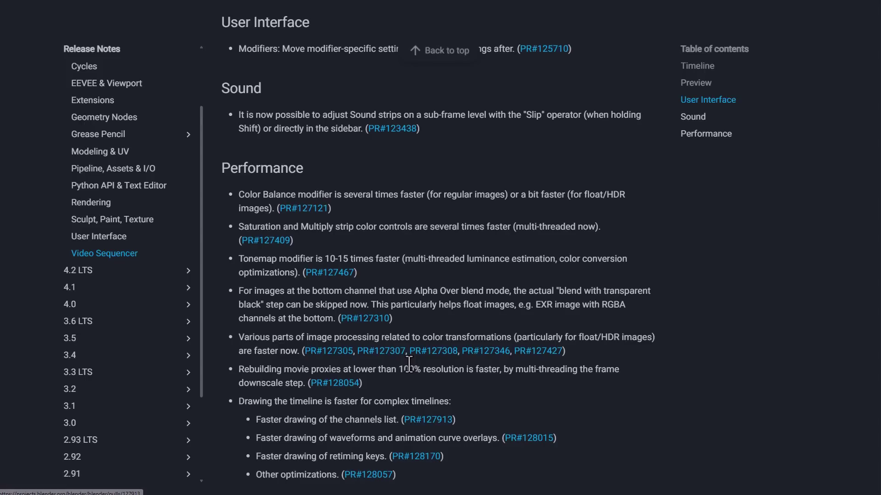
pyautogui.click(93, 101)
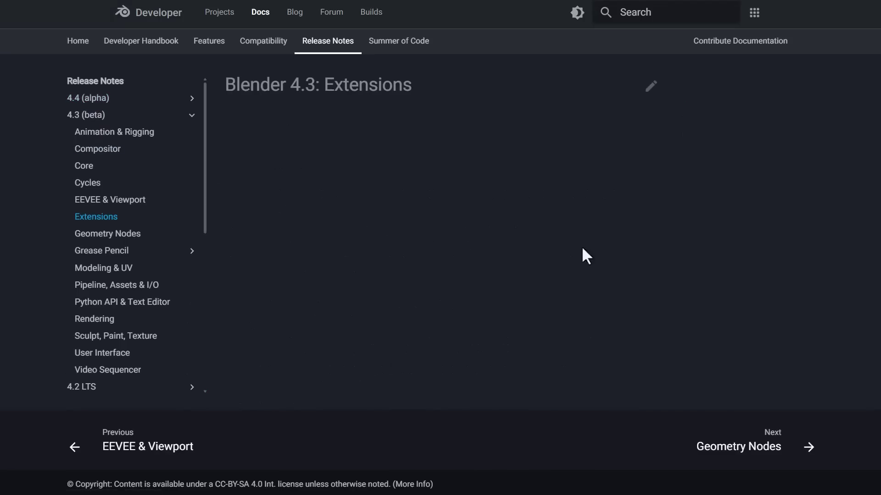
pyautogui.middleClick(851, 260)
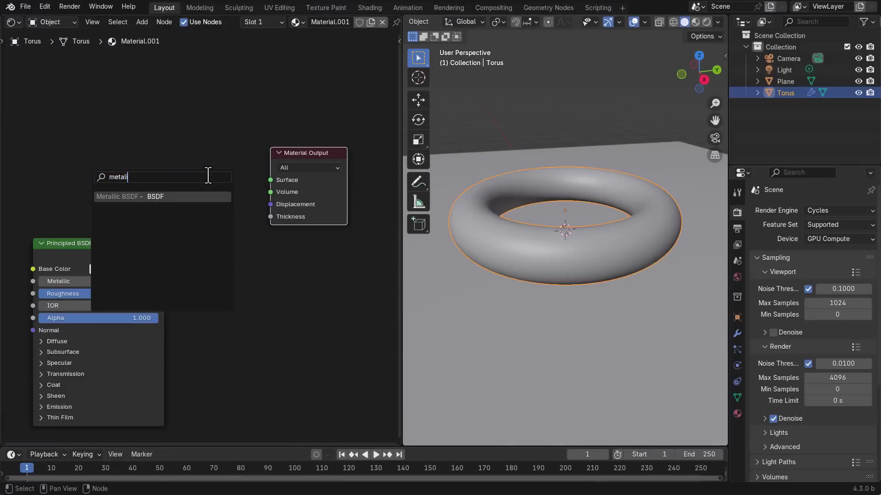
# Step: Add a Metallic BSDF in rendered view, trying Physical Conductor before returning to F82 Tint
pyautogui.press('Return')
pyautogui.click(707, 22)
pyautogui.scroll(4, 216, 191)
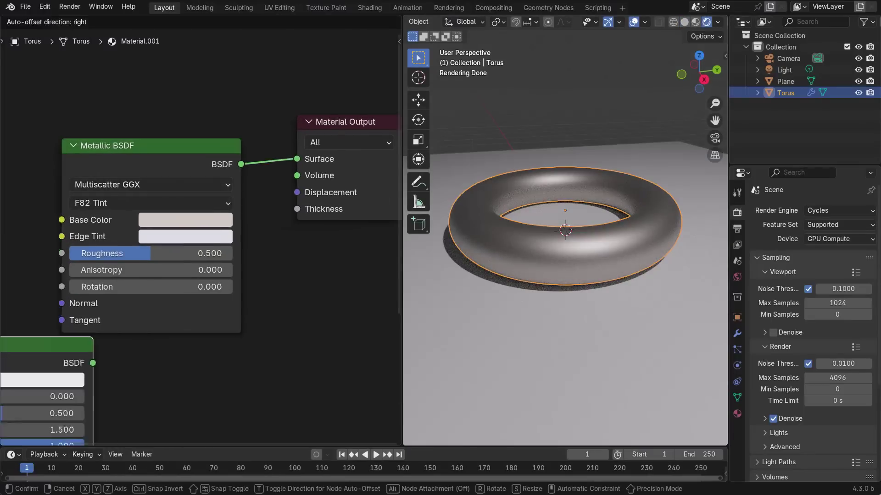
pyautogui.click(178, 163)
pyautogui.click(161, 198)
pyautogui.click(161, 164)
pyautogui.click(156, 213)
# Step: Set the metal's base colour to blue and edge tint to green, then orbit low
pyautogui.click(176, 180)
pyautogui.moveTo(266, 231)
pyautogui.mouseDown()
pyautogui.moveTo(265, 240)
pyautogui.moveTo(265, 227)
pyautogui.mouseUp()
pyautogui.moveTo(217, 238); pyautogui.dragTo(210, 241)
pyautogui.click(176, 197)
pyautogui.click(176, 244)
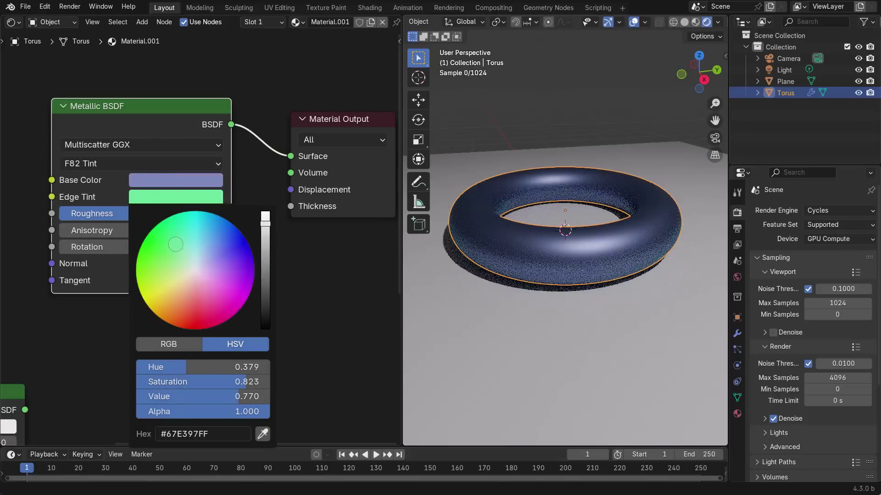
pyautogui.moveTo(647, 280); pyautogui.dragTo(544, 243, button='middle')
# Step: Switch to Physical Conductor, lowering the IOR values and raising the extinction values
pyautogui.click(175, 163)
pyautogui.click(162, 198)
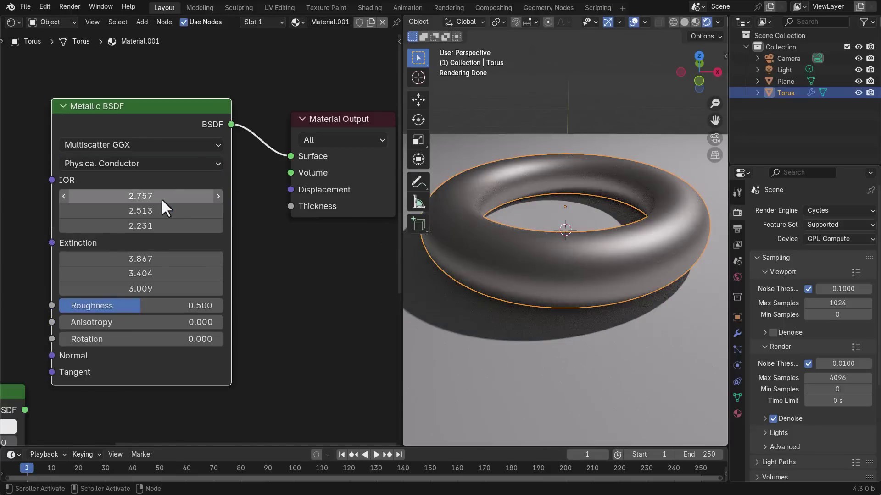
pyautogui.moveTo(131, 195); pyautogui.dragTo(60, 196)
pyautogui.moveTo(141, 259); pyautogui.dragTo(198, 259)
pyautogui.moveTo(146, 274); pyautogui.dragTo(345, 287)
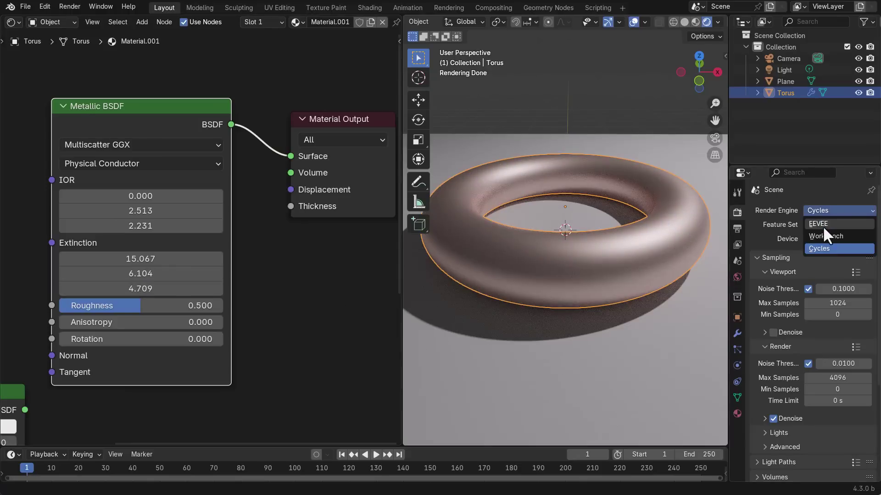
# Step: Preview in EEVEE, set the metal back to F82 Tint, and return rendering to Cycles
pyautogui.click(823, 228)
pyautogui.moveTo(664, 325); pyautogui.dragTo(675, 294, button='middle')
pyautogui.click(138, 164)
pyautogui.click(158, 216)
pyautogui.click(840, 210)
pyautogui.click(824, 245)
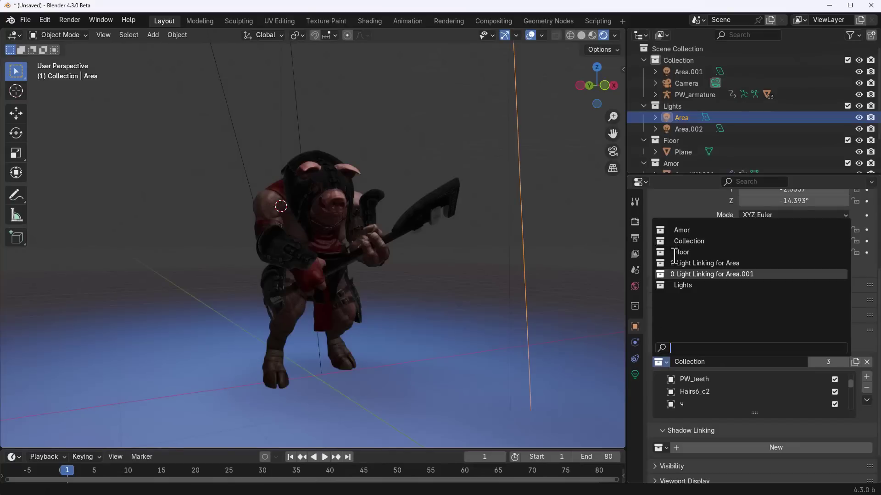
# Step: Link the light to the Amor, then Floor, then Collection collections, orbiting the character
pyautogui.click(682, 230)
pyautogui.click(660, 362)
pyautogui.click(684, 252)
pyautogui.moveTo(340, 243); pyautogui.dragTo(323, 236, button='middle')
pyautogui.click(660, 362)
pyautogui.click(674, 243)
# Step: Link Area.002 to Collection then Amor, then play the animation and orbit the pipes
pyautogui.click(294, 105)
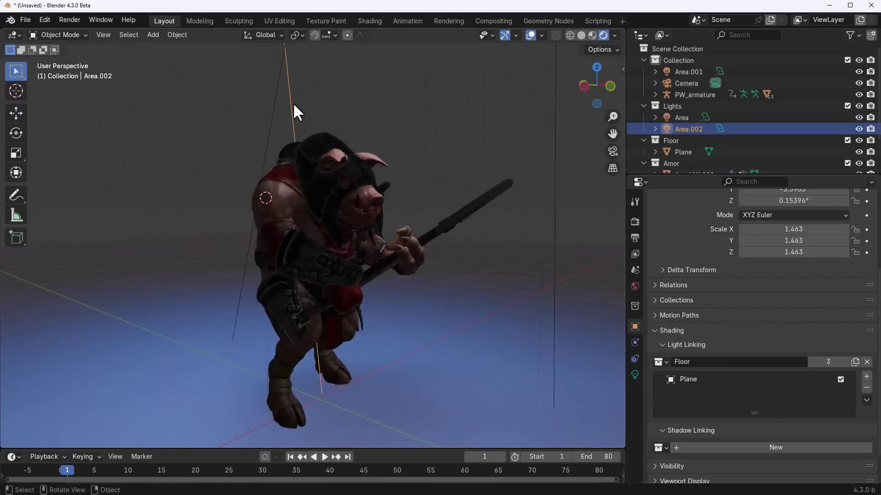
pyautogui.click(660, 362)
pyautogui.click(675, 241)
pyautogui.moveTo(390, 296); pyautogui.dragTo(472, 329, button='middle')
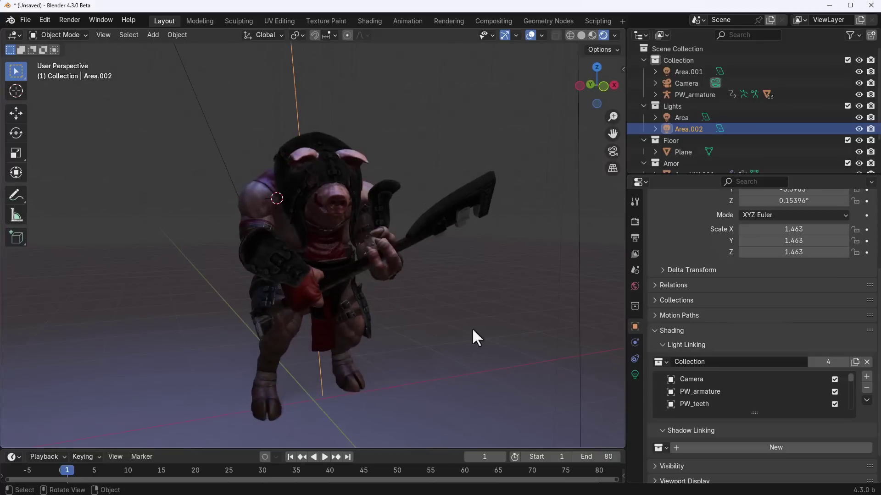
pyautogui.click(662, 364)
pyautogui.click(680, 229)
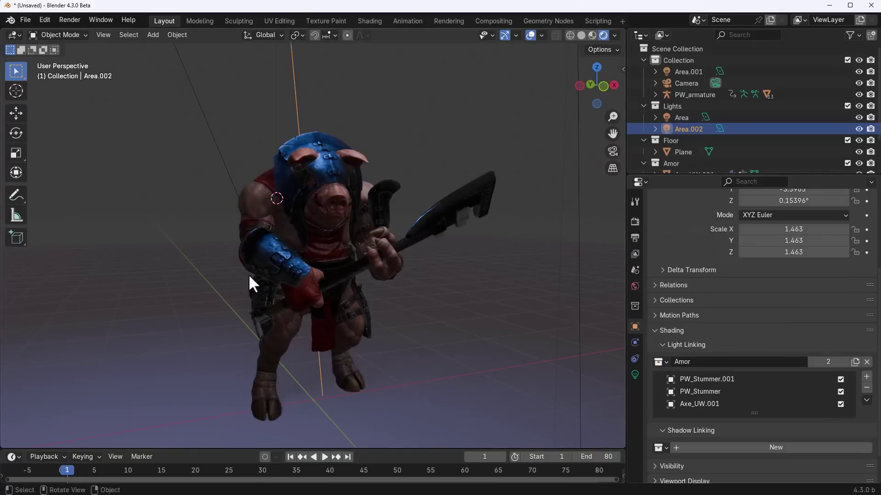
pyautogui.moveTo(271, 269); pyautogui.dragTo(612, 257, button='middle')
pyautogui.press('space')
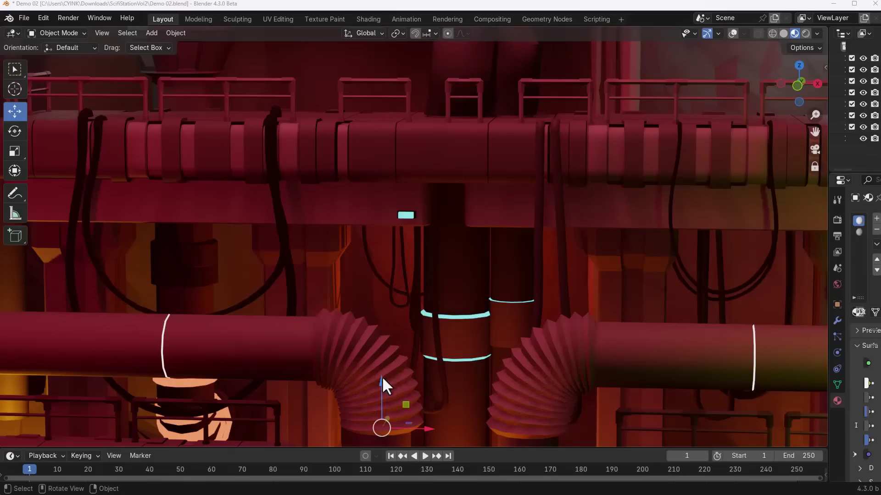
pyautogui.moveTo(382, 376); pyautogui.dragTo(334, 362, button='middle')
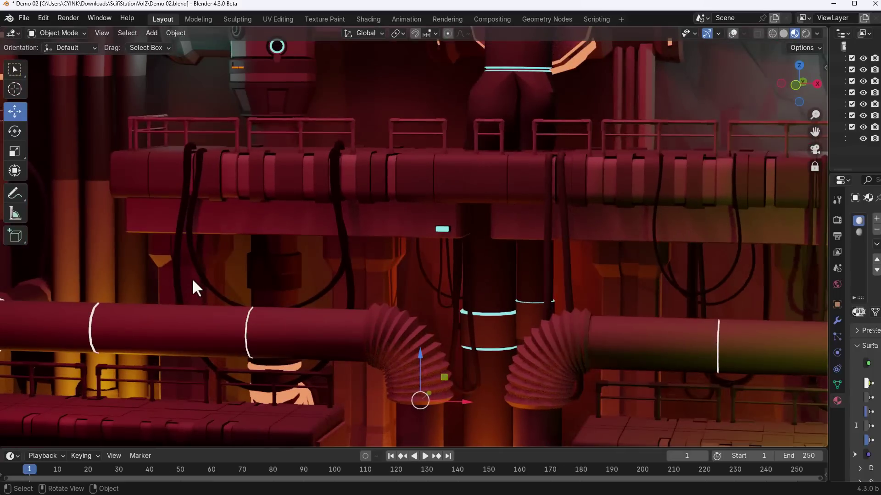
# Step: Snap to front view and set Preferences > System display backend to Vulkan (experimental)
pyautogui.press('KP_1')
pyautogui.click(44, 17)
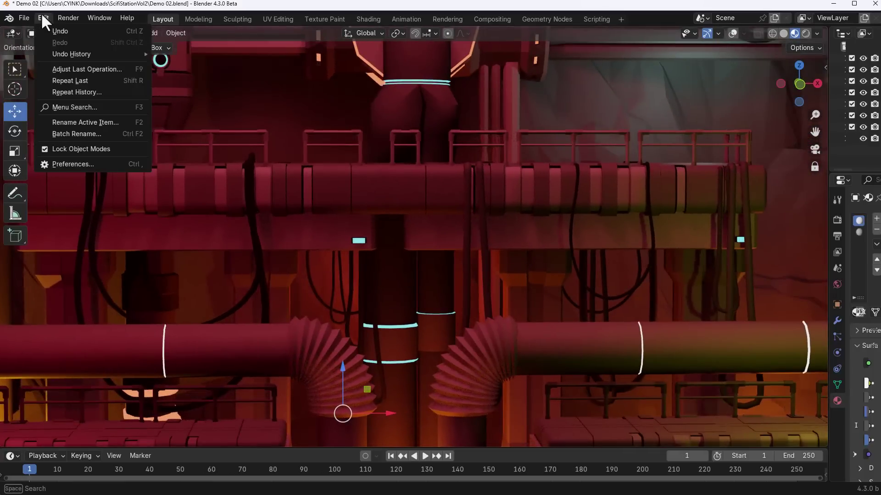
pyautogui.click(75, 163)
pyautogui.moveTo(58, 8); pyautogui.dragTo(235, 24)
pyautogui.click(100, 222)
pyautogui.click(333, 126)
pyautogui.click(331, 149)
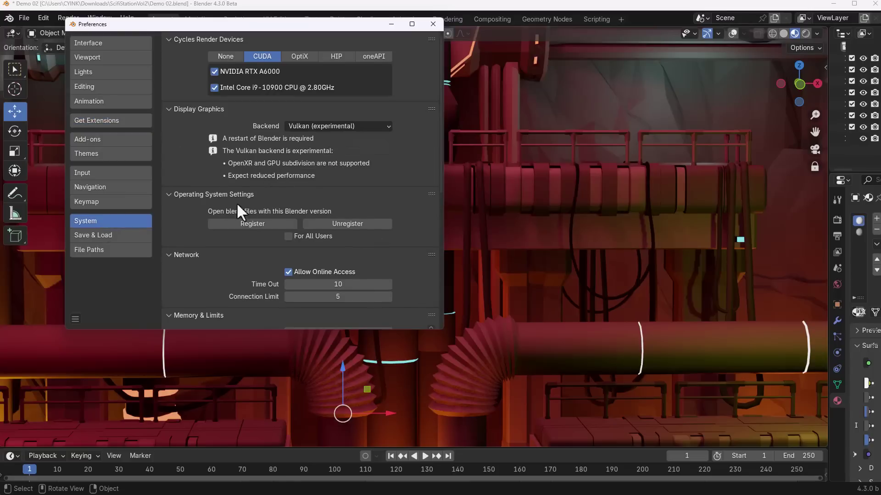
pyautogui.click(76, 319)
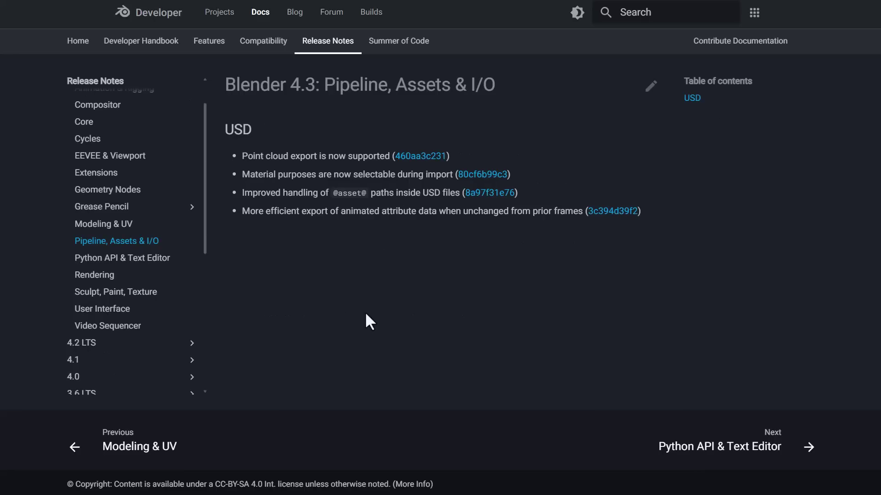
# Step: Open the Core section's Python API & Text Editor notes for Blender 4.3 and scroll through them
pyautogui.click(110, 123)
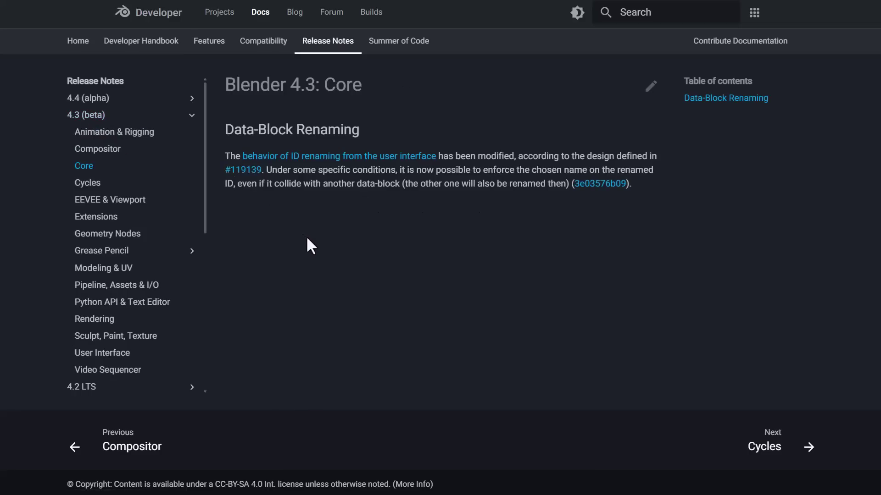
pyautogui.click(123, 304)
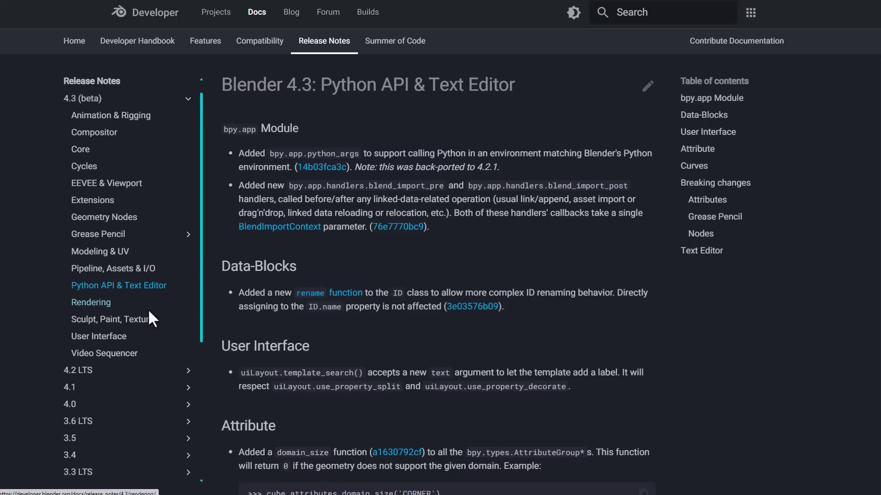
pyautogui.scroll(-5, 297, 231)
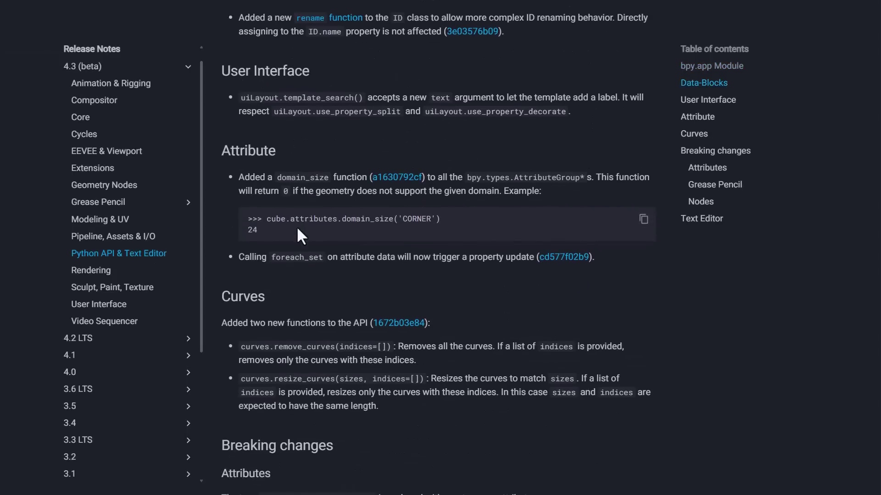
pyautogui.scroll(-8, 297, 228)
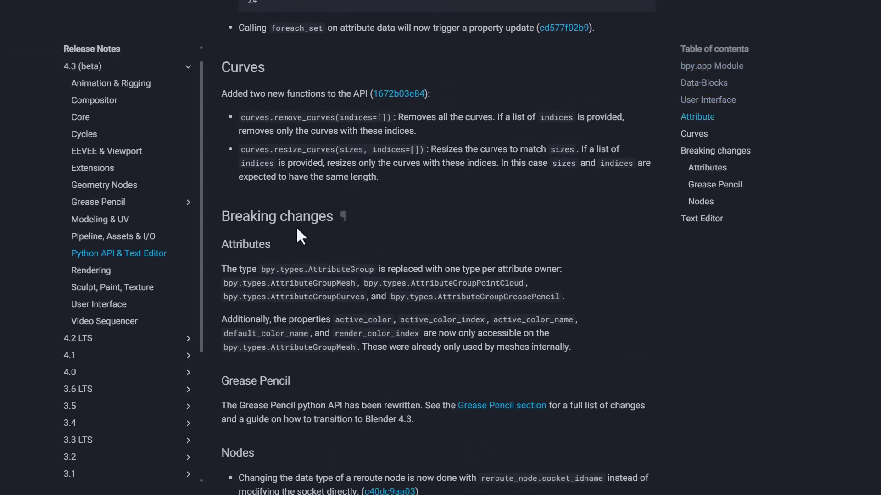
pyautogui.scroll(6, 296, 227)
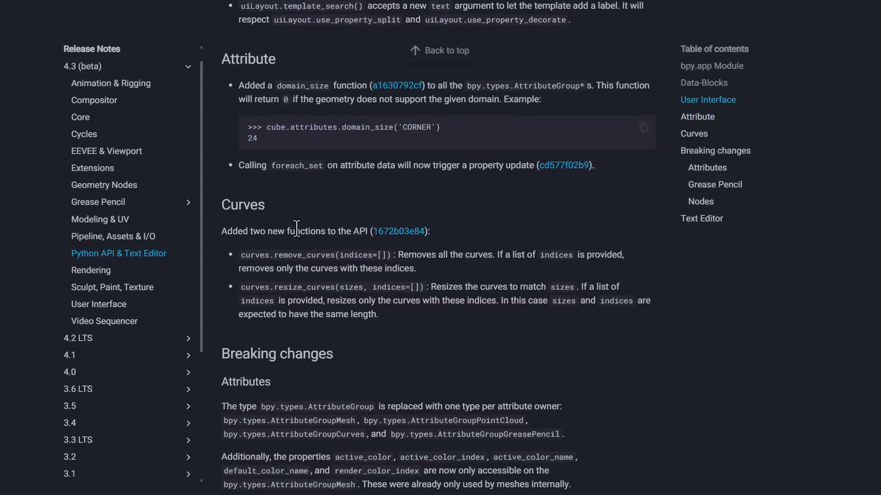
pyautogui.scroll(6, 297, 234)
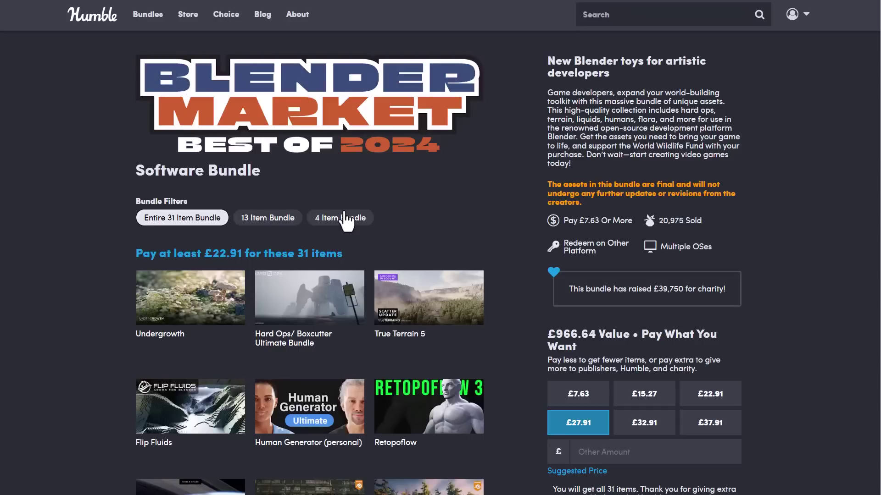
pyautogui.scroll(-7, 344, 220)
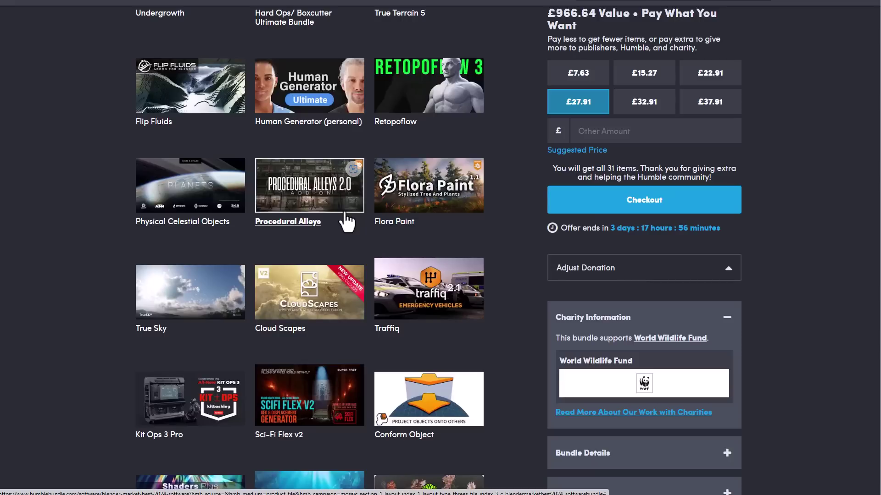
pyautogui.scroll(-5, 504, 241)
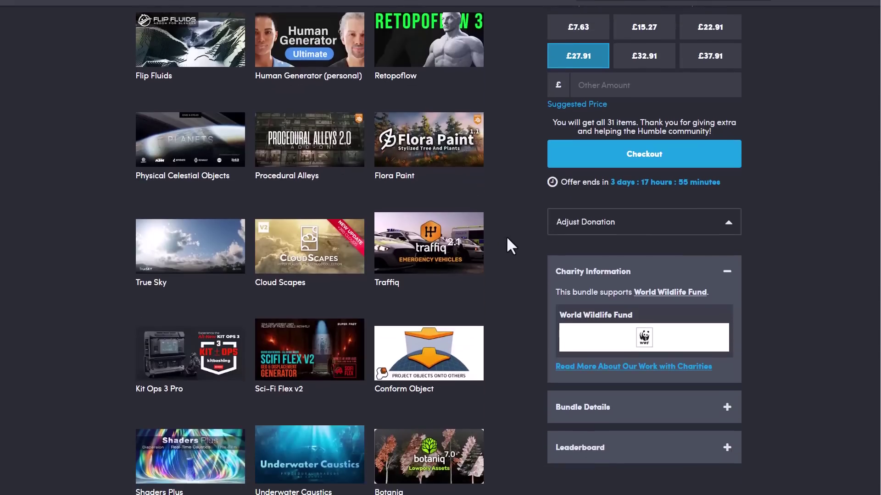
pyautogui.scroll(-4, 507, 236)
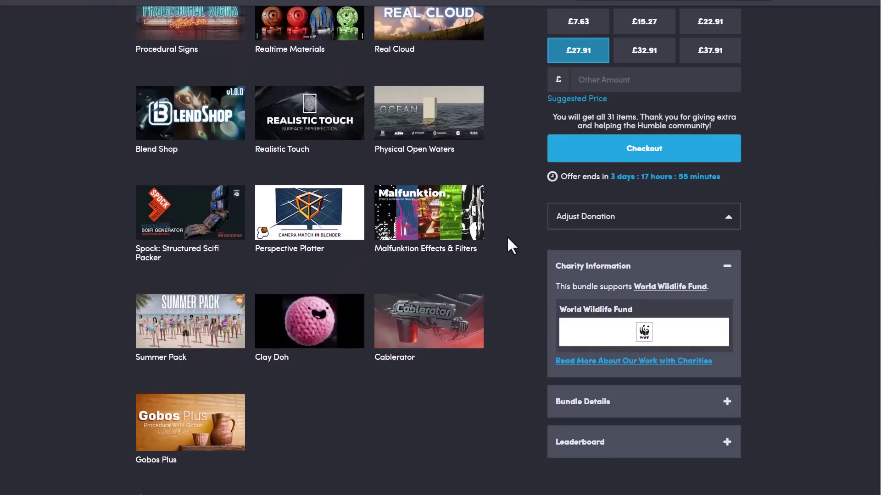
pyautogui.scroll(15, 507, 235)
pyautogui.scroll(3, 507, 234)
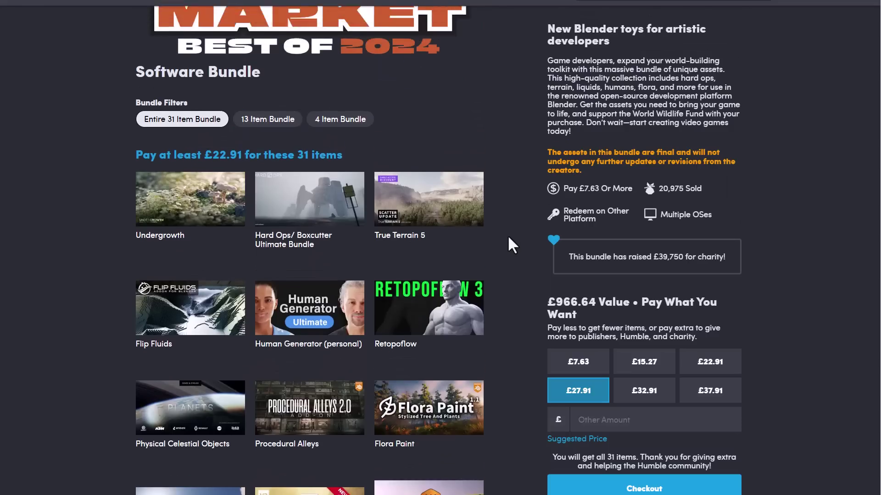
pyautogui.scroll(-1, 507, 235)
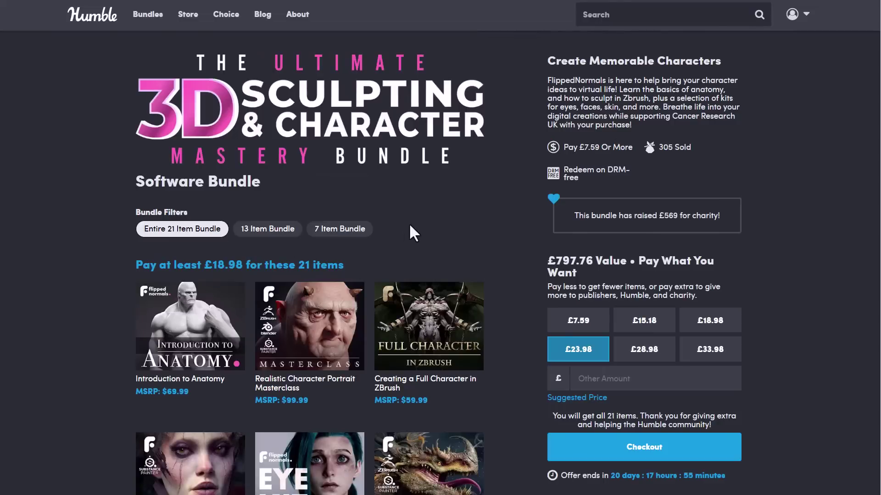
# Step: Scroll up and down through the 21-item grid of the Ultimate 3D Sculpting & Character Mastery bundle
pyautogui.scroll(-4, 410, 225)
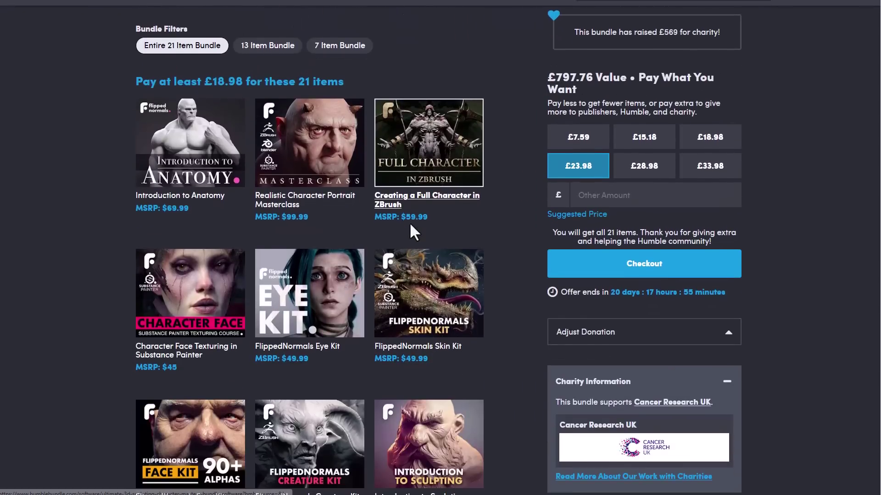
pyautogui.scroll(-6, 513, 249)
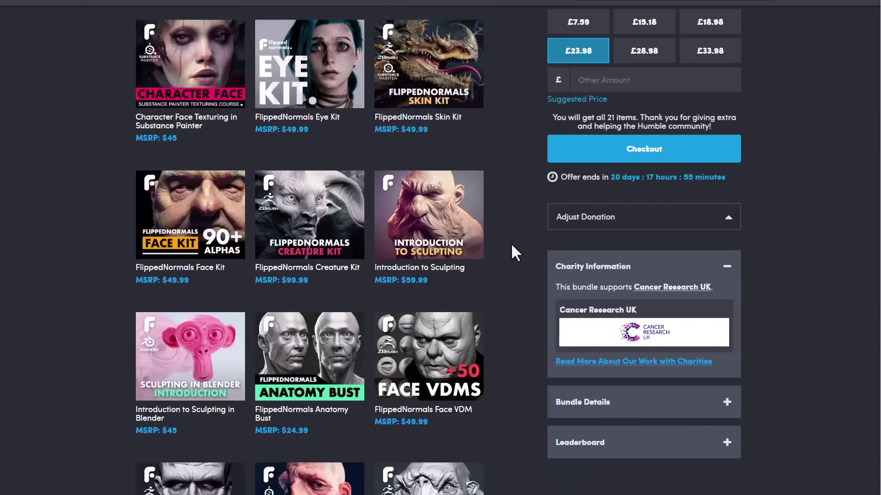
pyautogui.scroll(-3, 512, 246)
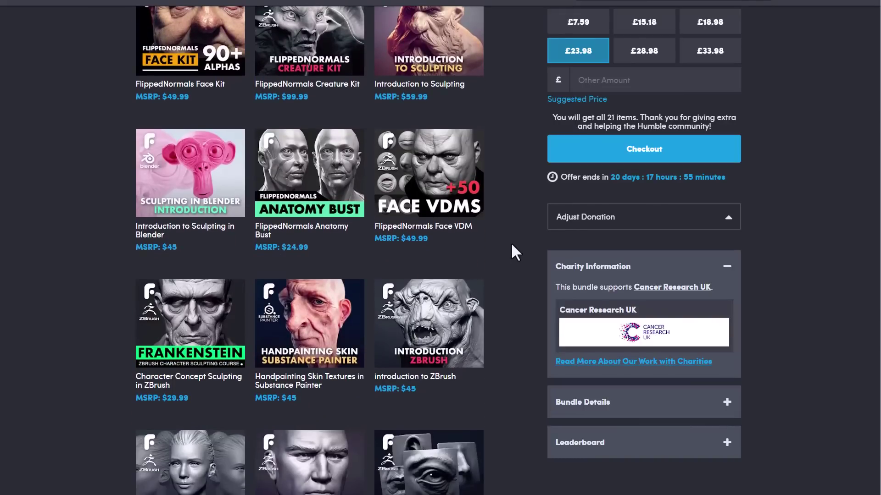
pyautogui.scroll(-7, 493, 239)
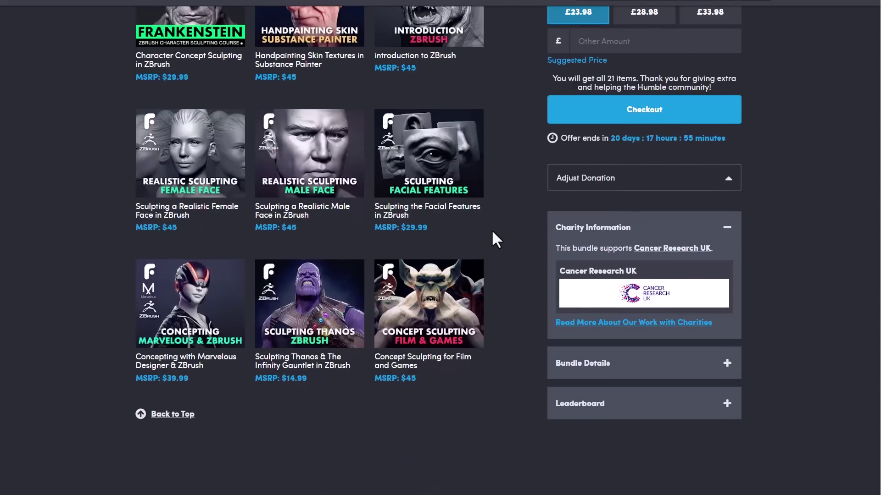
pyautogui.scroll(15, 493, 233)
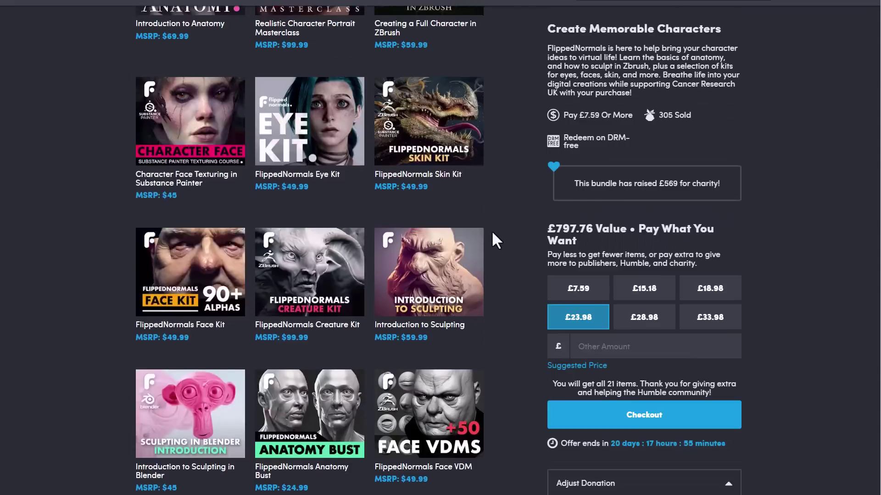
pyautogui.scroll(-3, 491, 230)
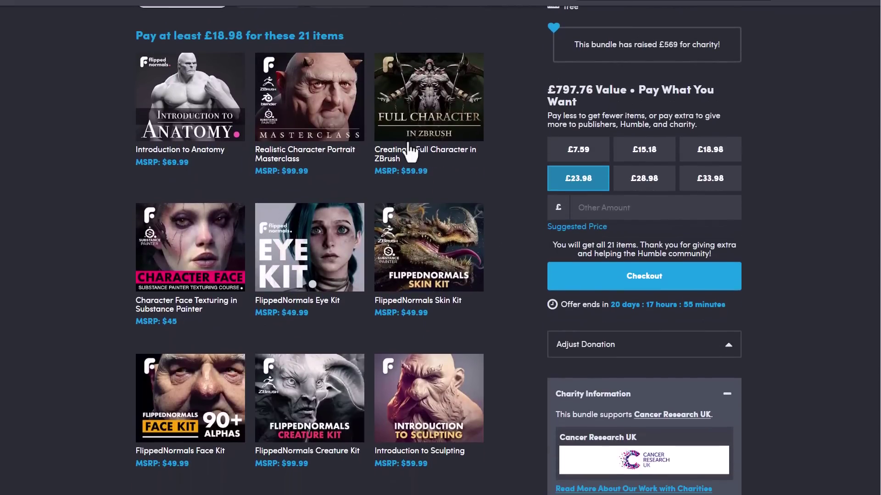
pyautogui.scroll(-3, 444, 276)
pyautogui.scroll(7, 444, 276)
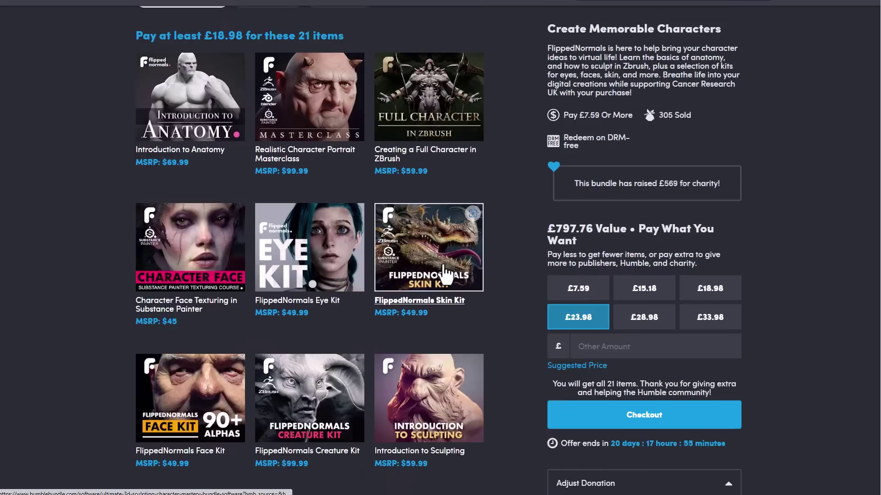
pyautogui.scroll(1, 444, 275)
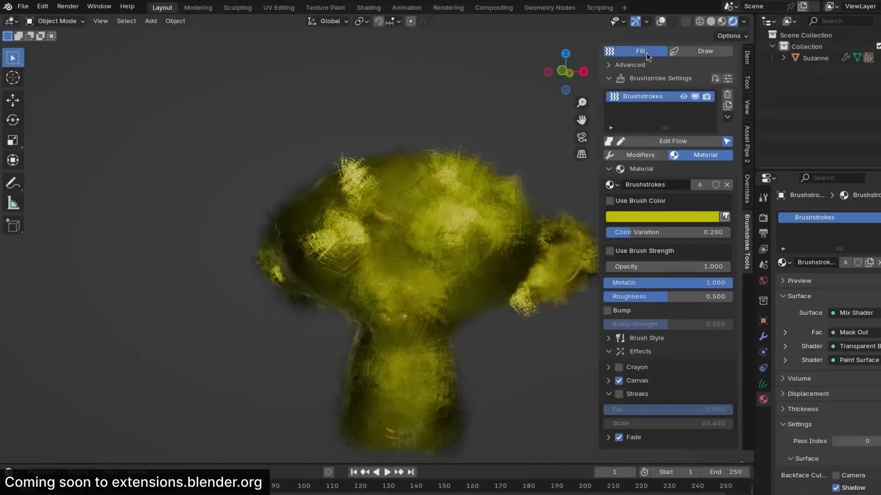
# Step: Review the Brushstrokes.001 modifier settings, then expand its material's Brush Style curve settings
pyautogui.click(653, 168)
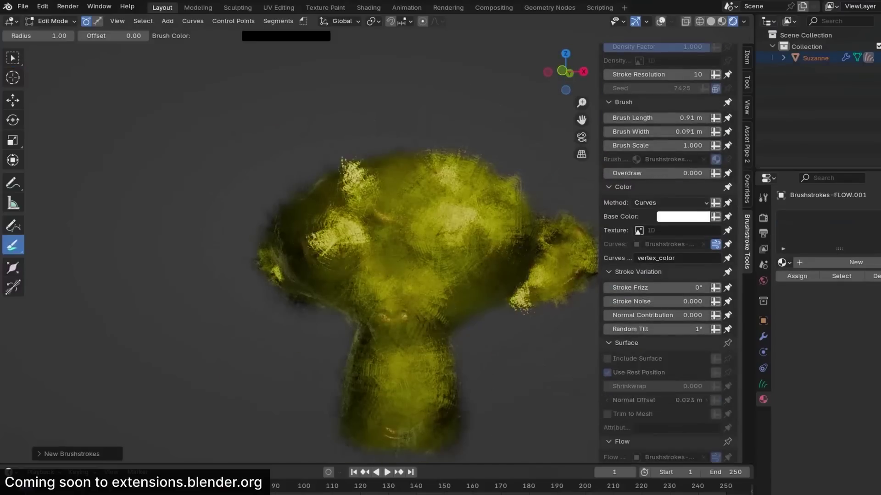
pyautogui.scroll(10, 709, 382)
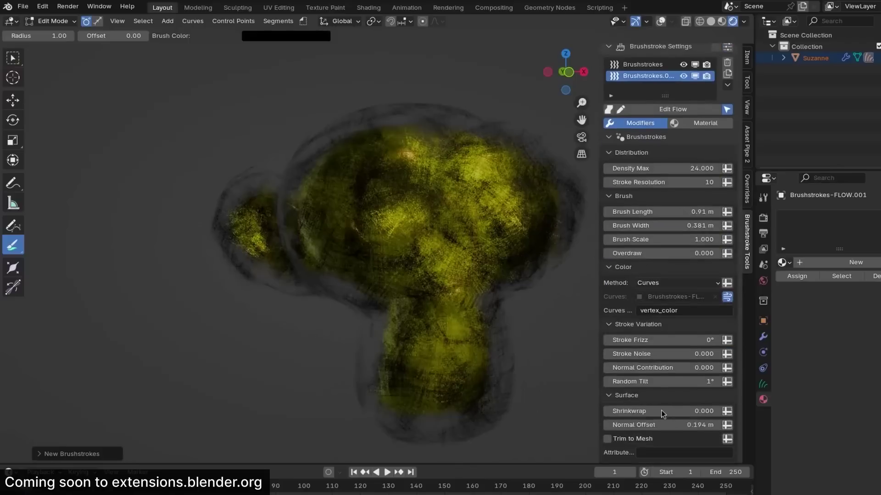
pyautogui.click(705, 168)
pyautogui.click(635, 352)
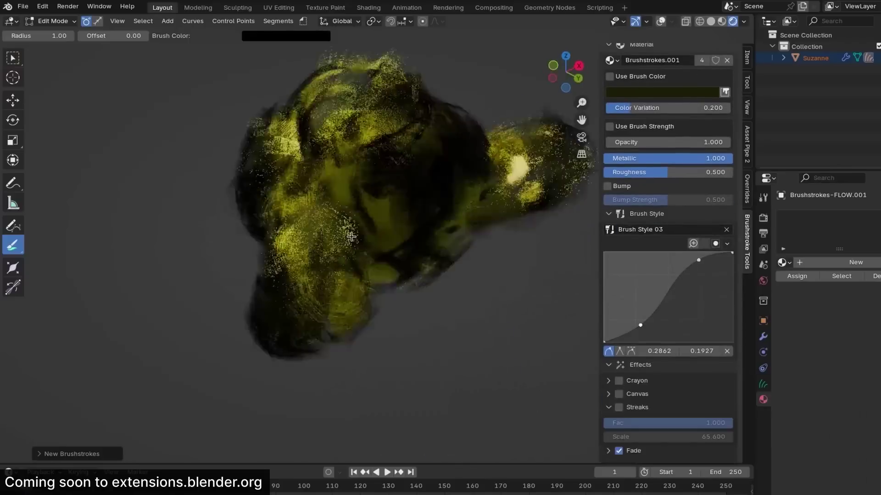